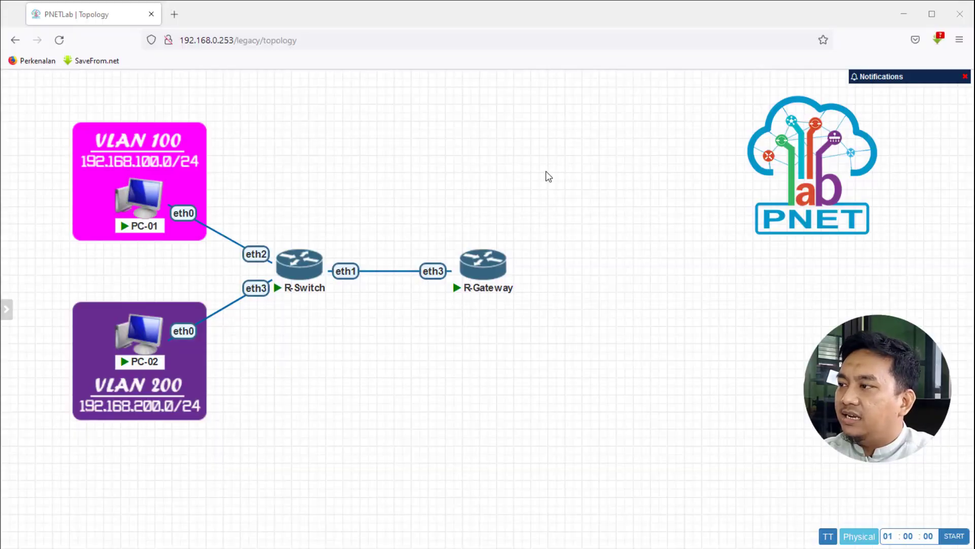
Step: Add one network named ISP-A with type Cloud_nat to the empty area above and beyond R-Gateway
{"action": "right_click", "coordinate": [564, 169]}
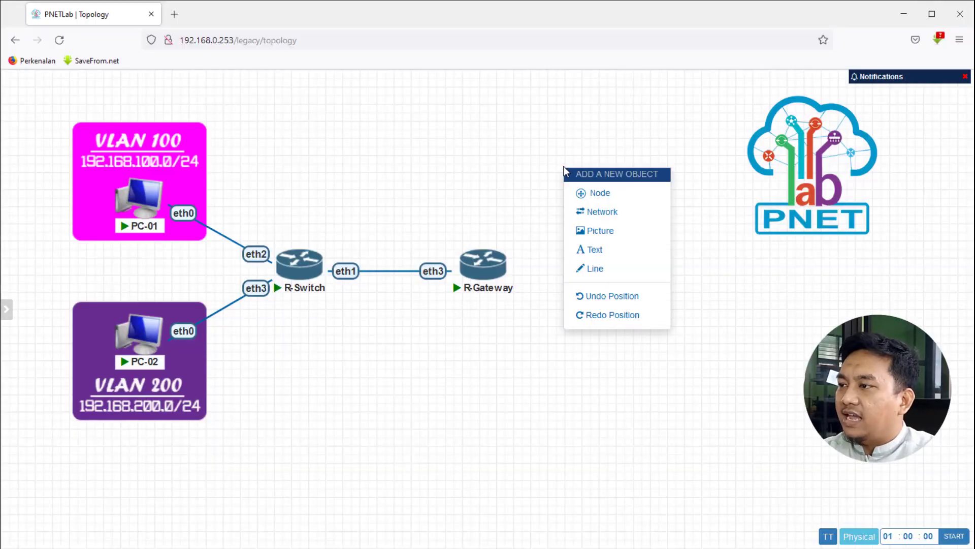
{"action": "left_click", "coordinate": [604, 213]}
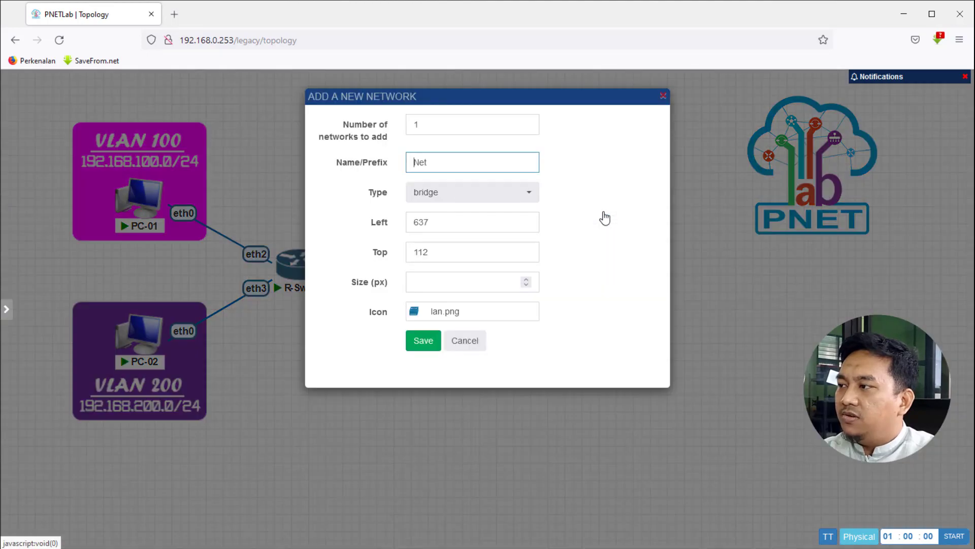
{"action": "left_click", "coordinate": [442, 162]}
{"action": "left_click", "coordinate": [350, 166]}
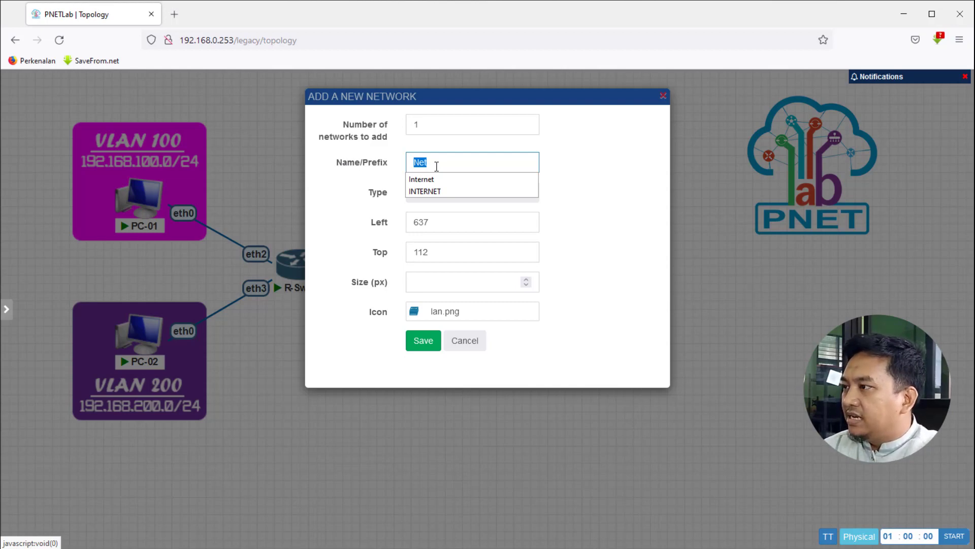
{"action": "type", "text": "ISP-A"}
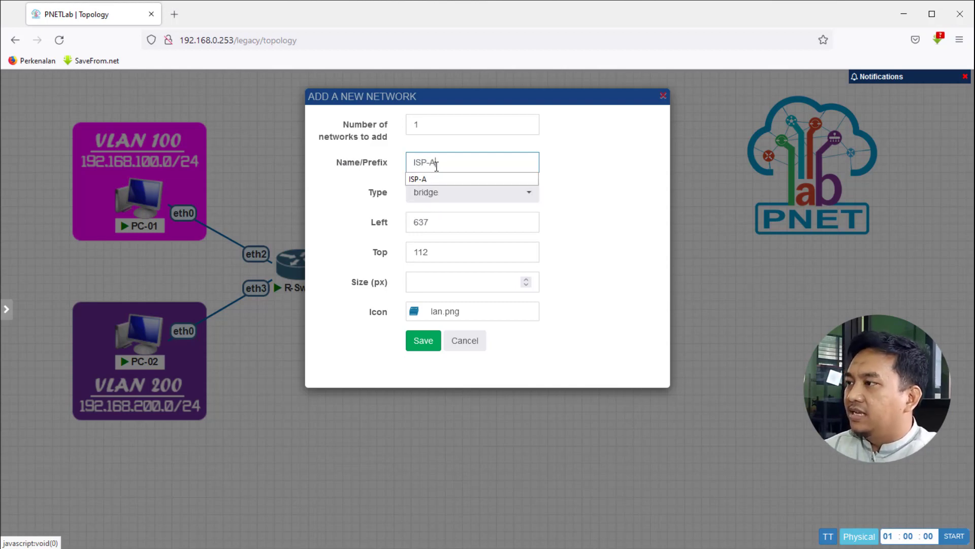
{"action": "left_click", "coordinate": [437, 179]}
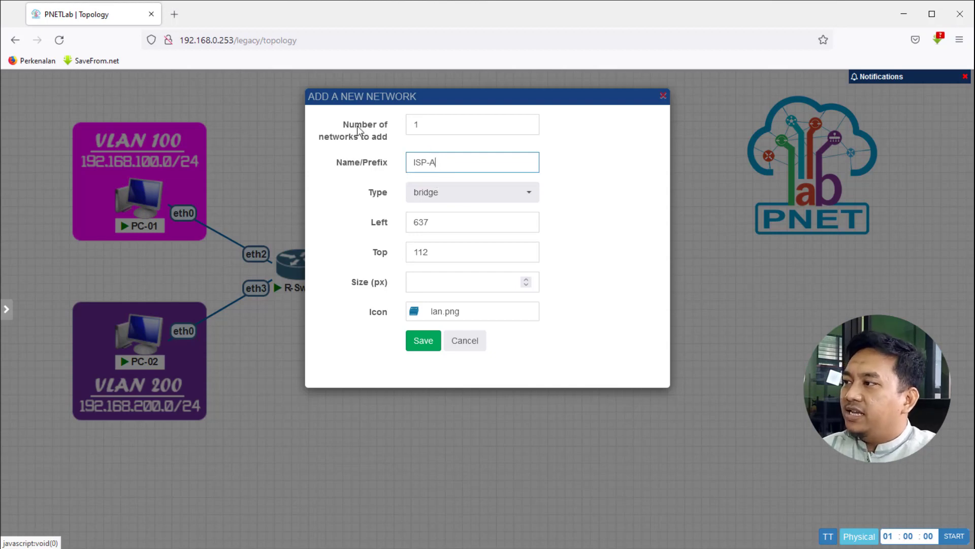
{"action": "left_click", "coordinate": [429, 125]}
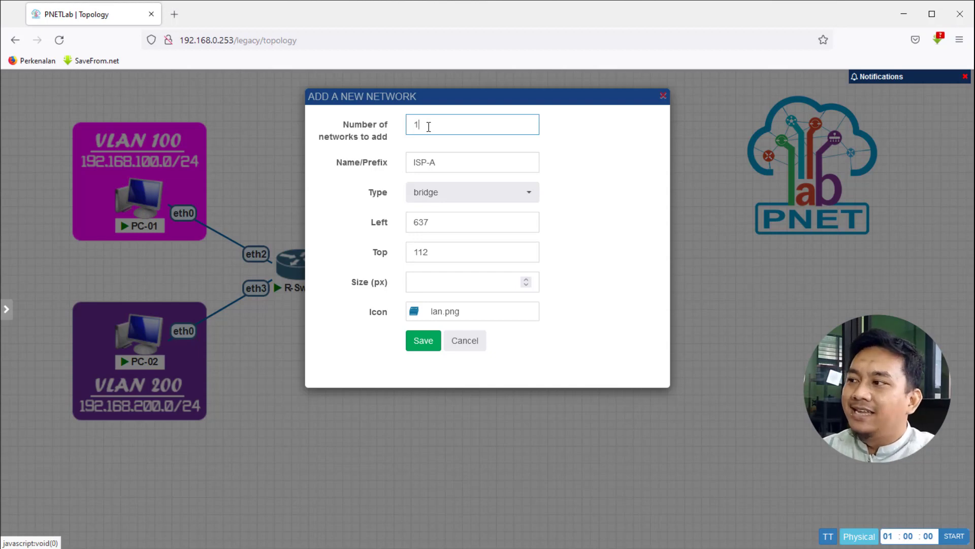
{"action": "left_click", "coordinate": [442, 202]}
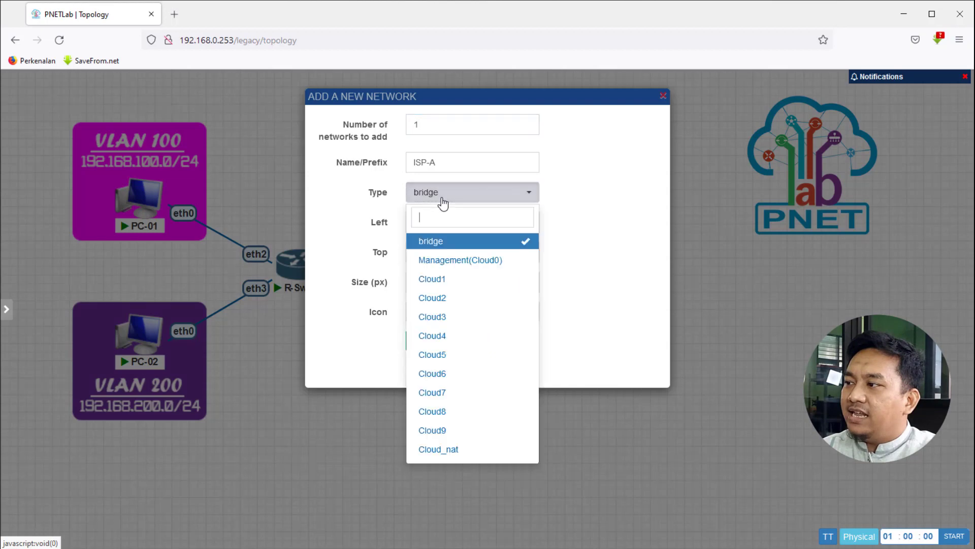
{"action": "left_click", "coordinate": [451, 450]}
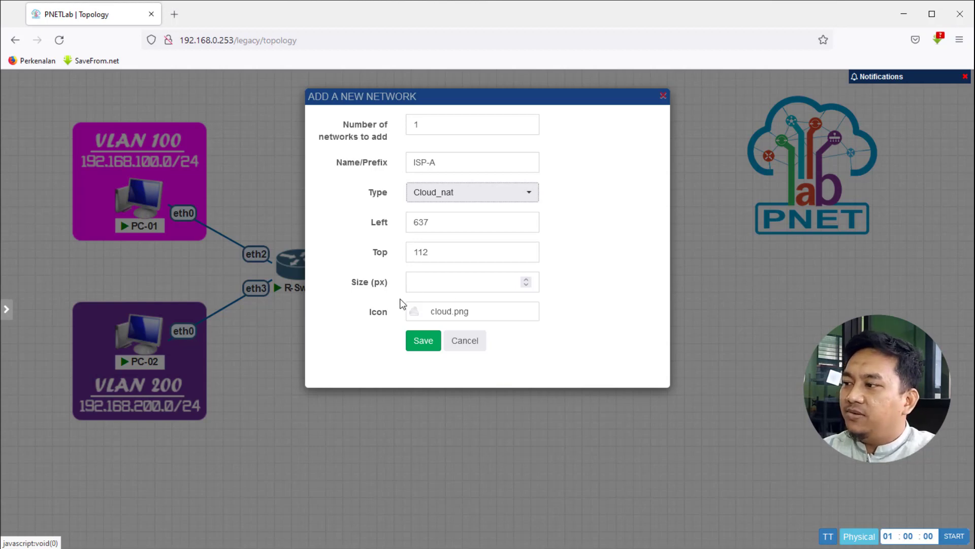
{"action": "left_click", "coordinate": [421, 343]}
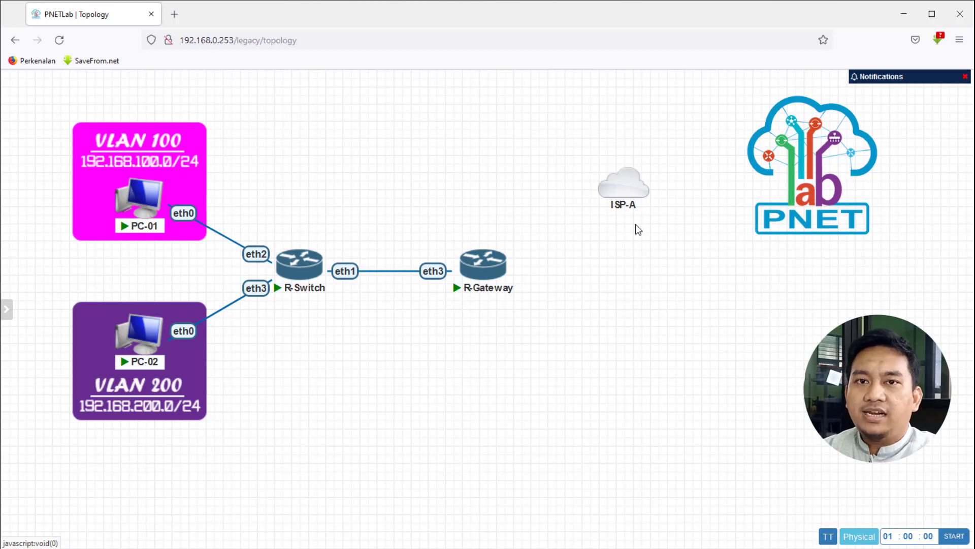
Step: Add a second network named ISP-B with type Management(Cloud0) beneath the ISP-A cloud
{"action": "right_click", "coordinate": [620, 249]}
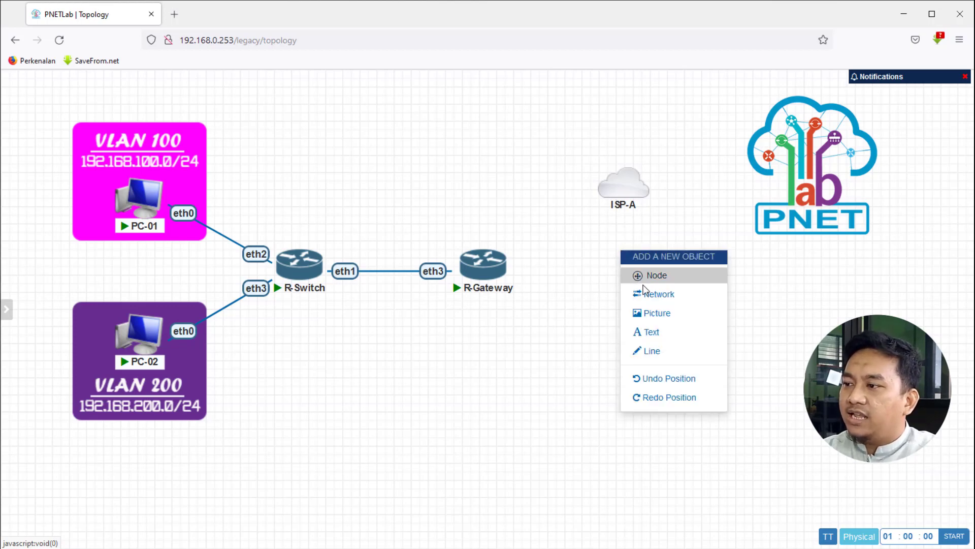
{"action": "left_click", "coordinate": [660, 294]}
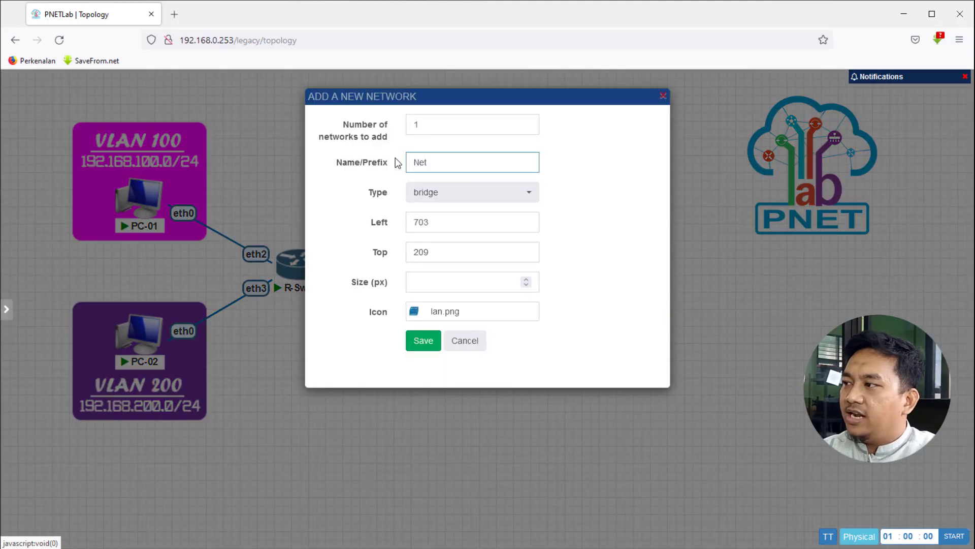
{"action": "double_click", "coordinate": [426, 126]}
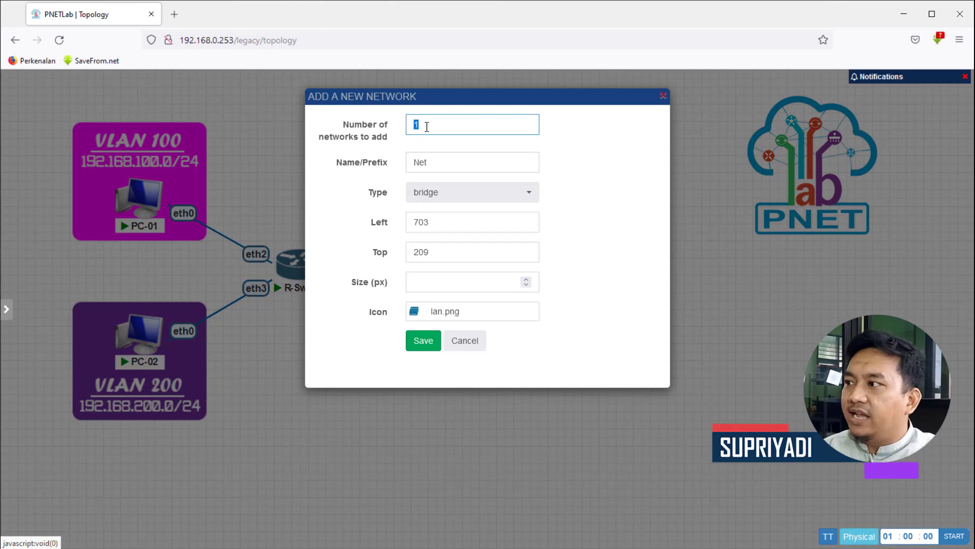
{"action": "double_click", "coordinate": [440, 165]}
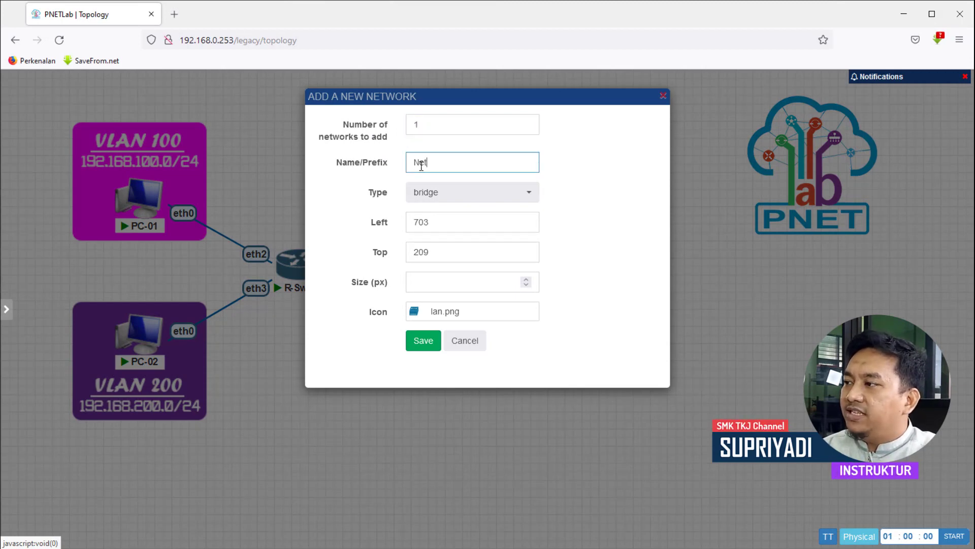
{"action": "type", "text": "ISP-"}
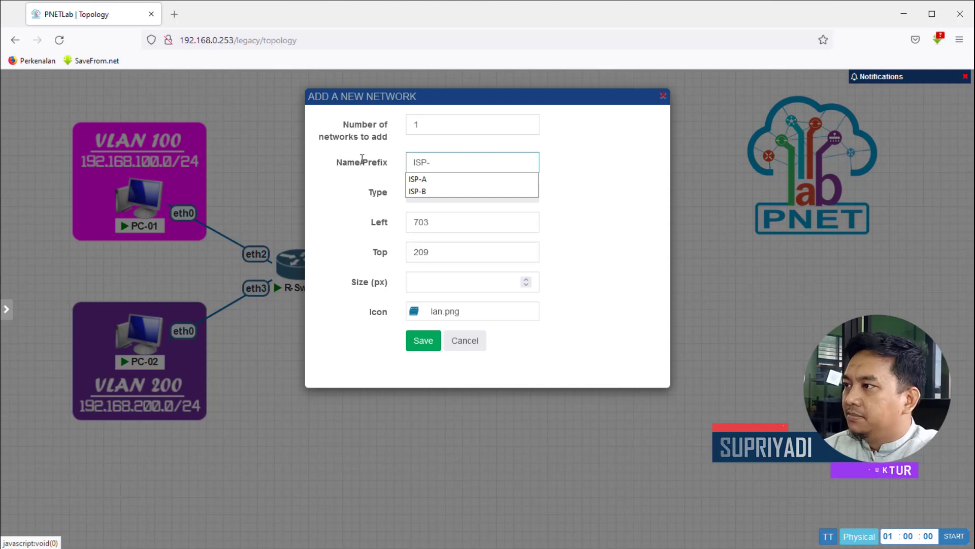
{"action": "type", "text": "B"}
{"action": "left_click", "coordinate": [362, 205]}
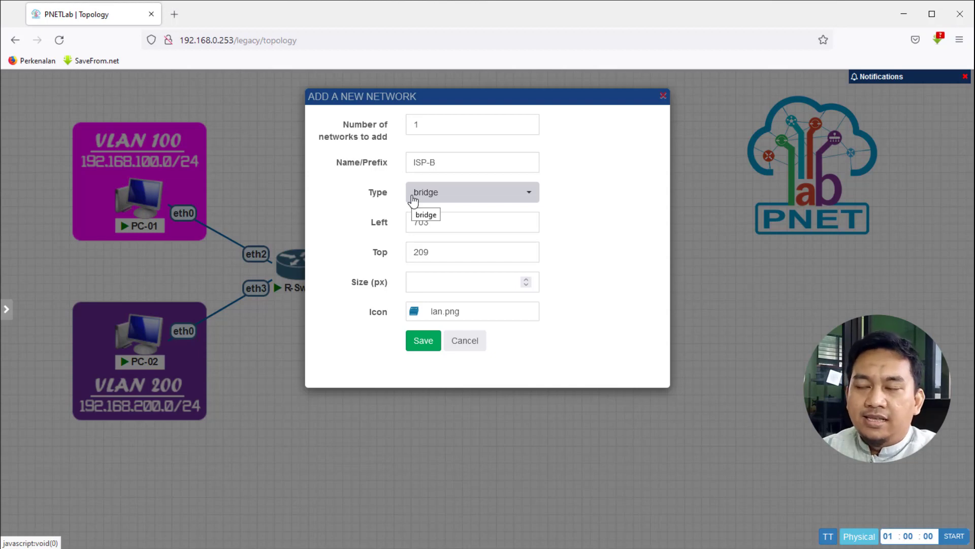
{"action": "left_click", "coordinate": [432, 196]}
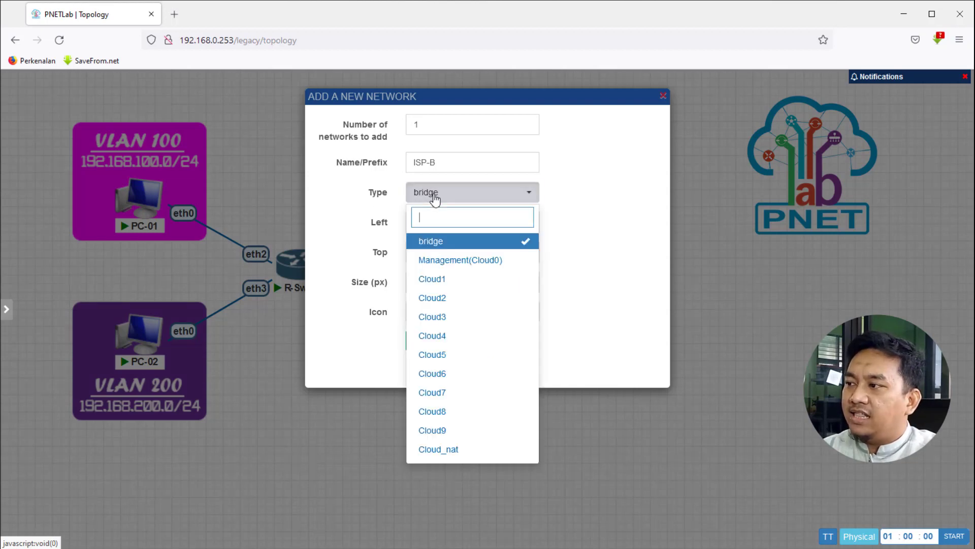
{"action": "left_click", "coordinate": [456, 261]}
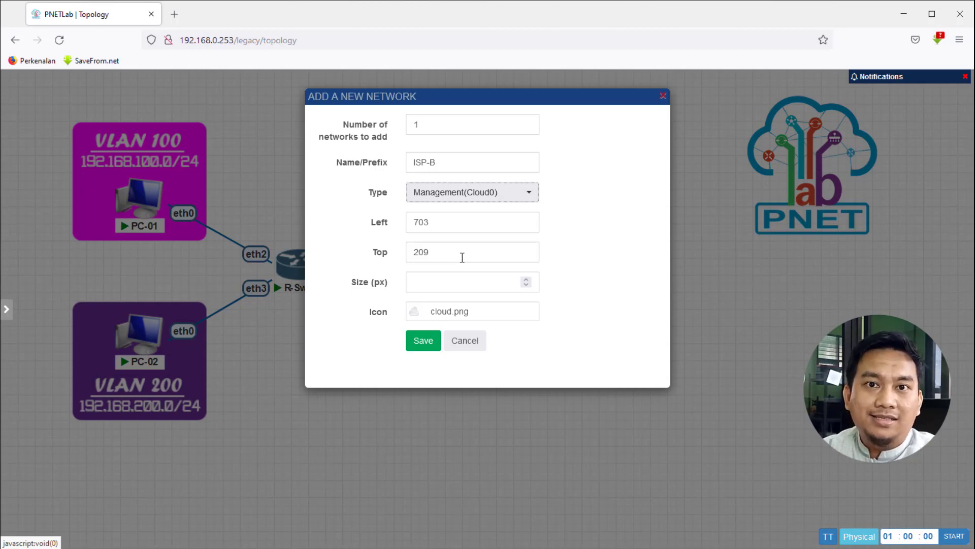
{"action": "left_click", "coordinate": [421, 345]}
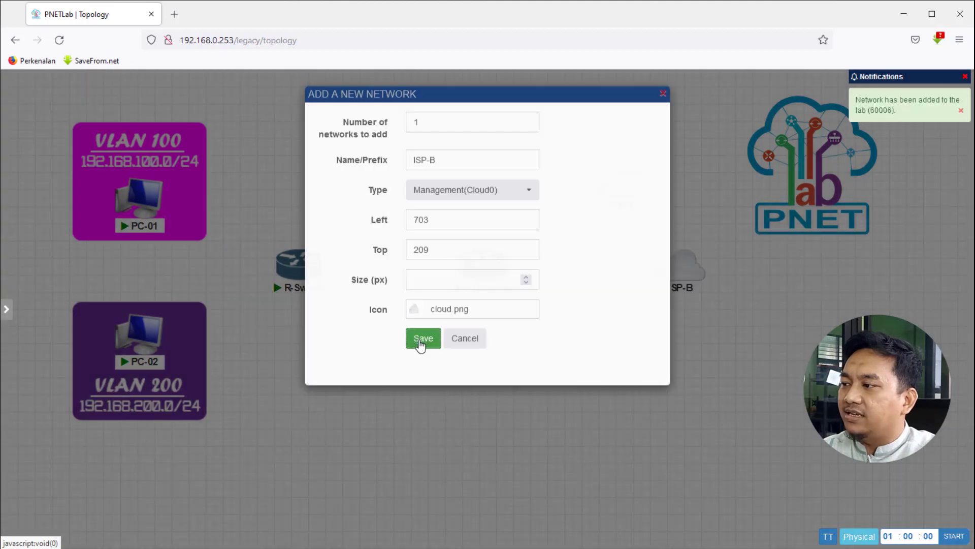
Step: Arrange the two clouds beside R-Gateway, with ISP-A slightly above the router's level and ISP-B below it
{"action": "left_click_drag", "start_coordinate": [678, 268], "coordinate": [629, 333]}
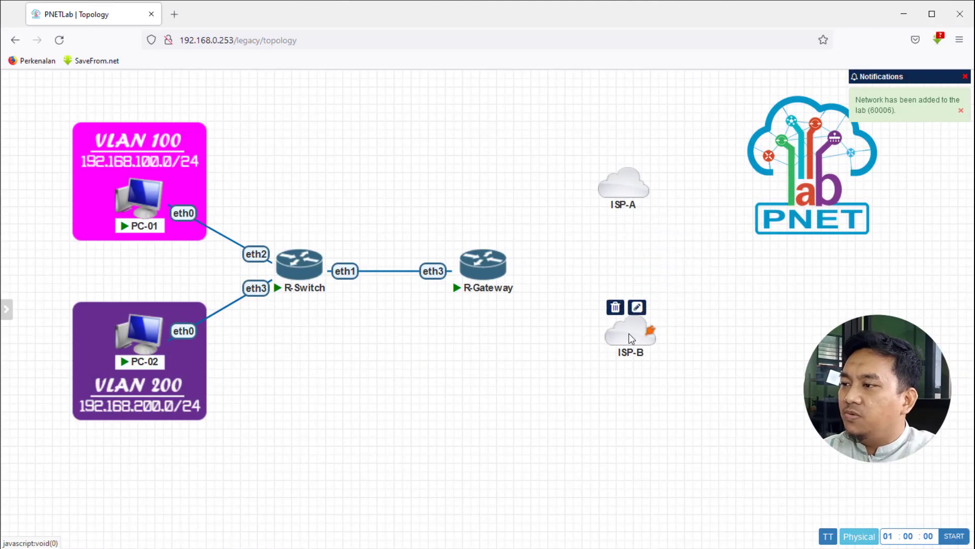
{"action": "mouse_move", "coordinate": [629, 191]}
{"action": "left_click_drag", "start_coordinate": [630, 191], "coordinate": [641, 207]}
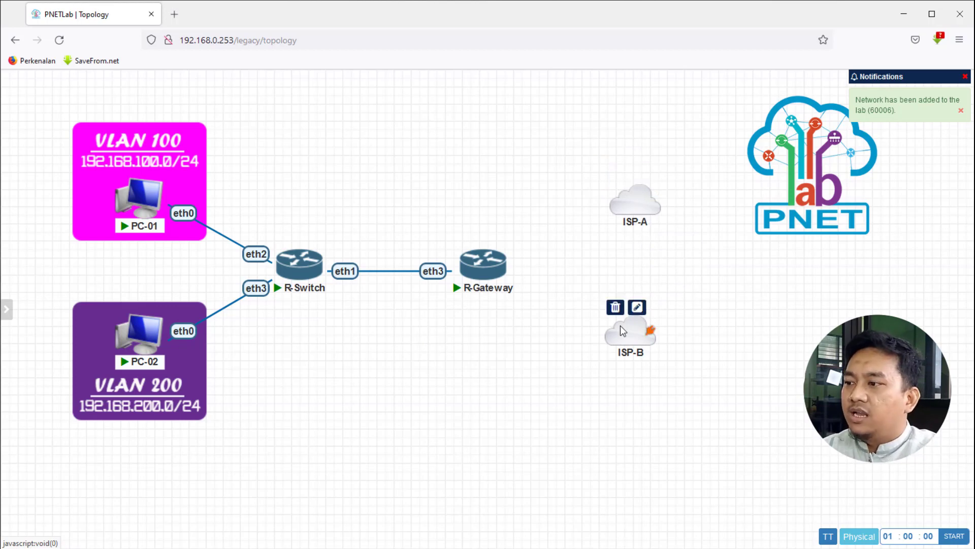
{"action": "mouse_move", "coordinate": [638, 336]}
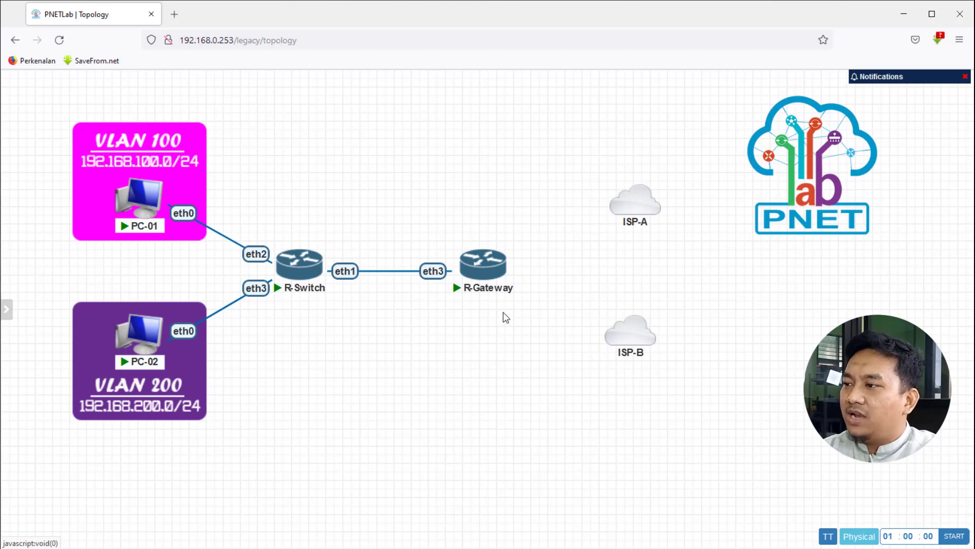
Step: Connect R-Gateway's eth1 interface to the ISP-A cloud and save the connection
{"action": "mouse_move", "coordinate": [656, 203]}
{"action": "mouse_move", "coordinate": [505, 264]}
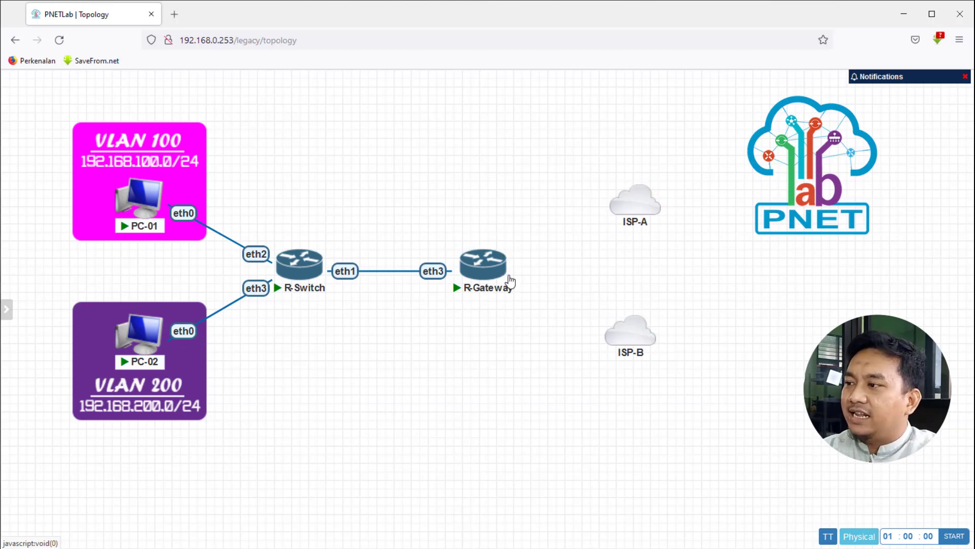
{"action": "left_click_drag", "start_coordinate": [507, 261], "coordinate": [633, 213]}
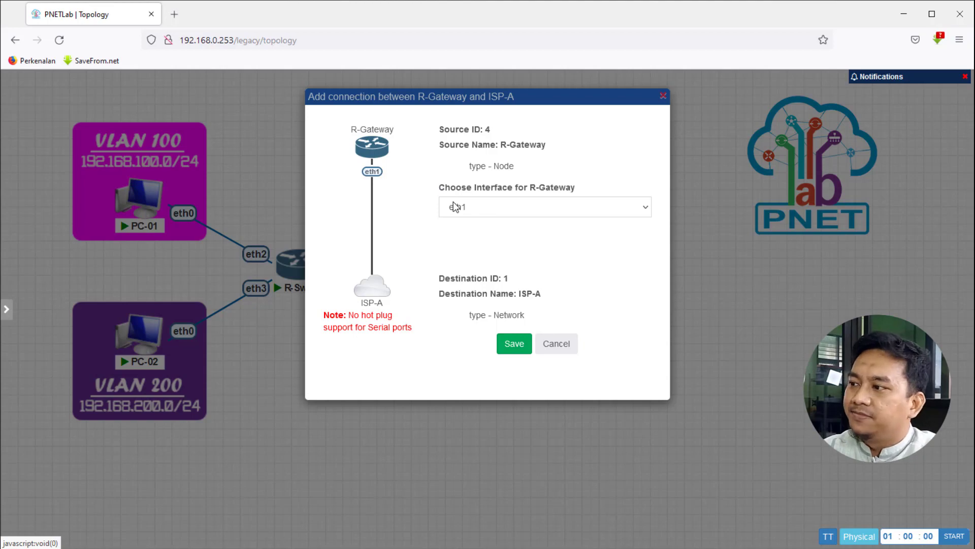
{"action": "left_click", "coordinate": [514, 344]}
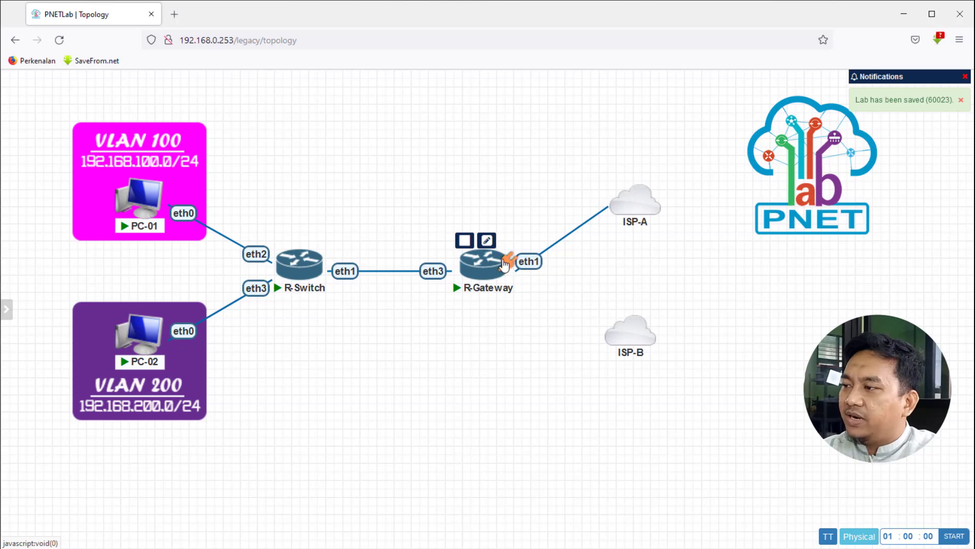
Step: Link R-Gateway to the ISP-B cloud through interface eth2 and save the link
{"action": "left_click_drag", "start_coordinate": [508, 263], "coordinate": [508, 263]}
{"action": "left_click_drag", "start_coordinate": [523, 283], "coordinate": [630, 338]}
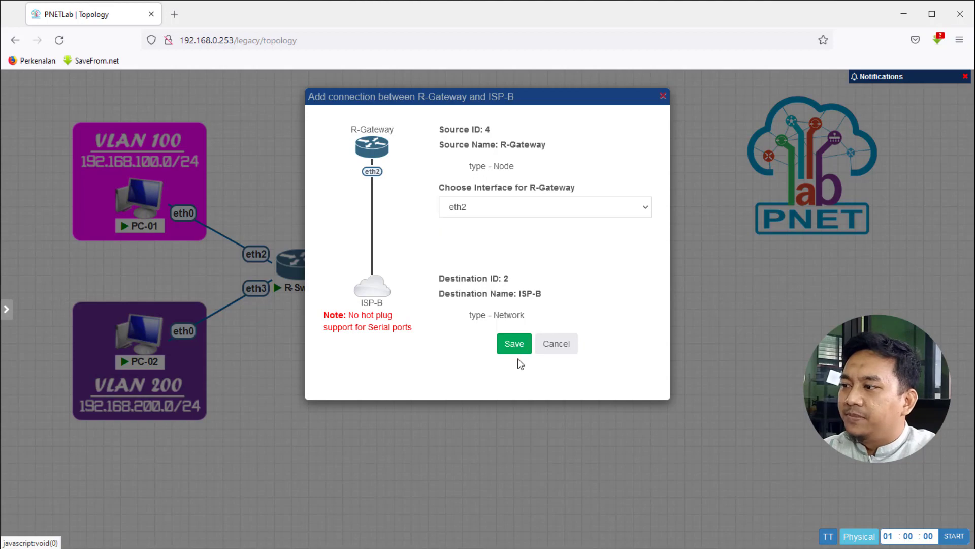
{"action": "left_click", "coordinate": [514, 344]}
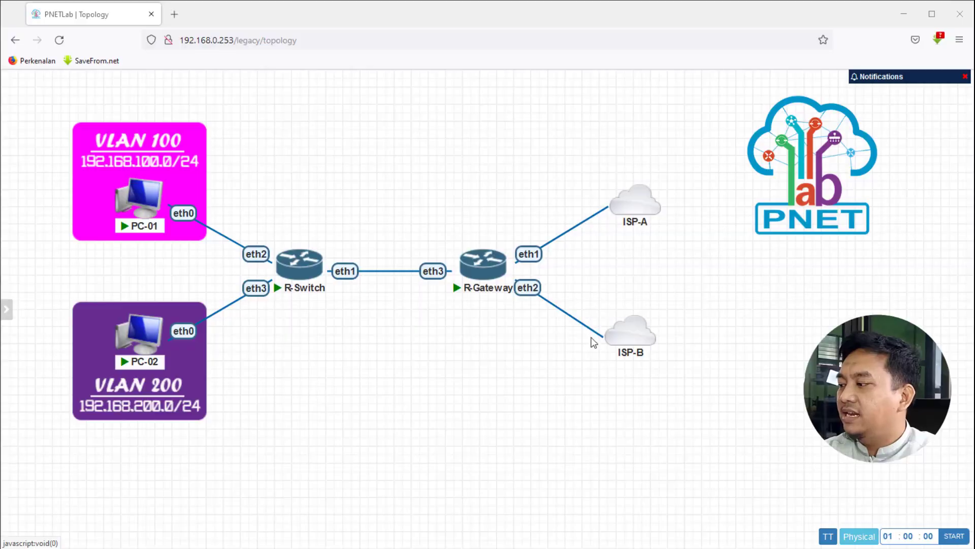
Step: Run WinBox (winbox64.exe), refresh the neighbors, and connect to R-Gateway by MAC address as admin with an empty password
{"action": "left_click", "coordinate": [55, 547]}
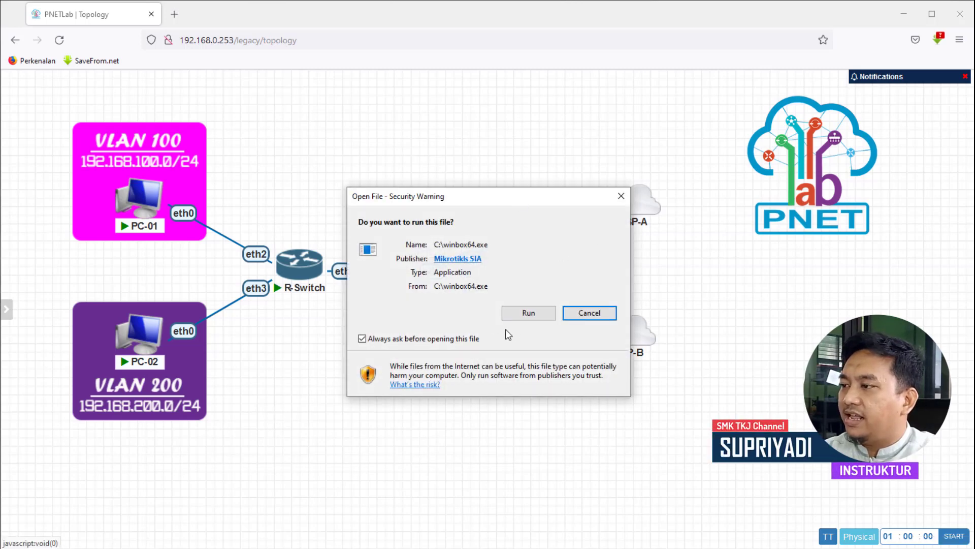
{"action": "left_click", "coordinate": [529, 313]}
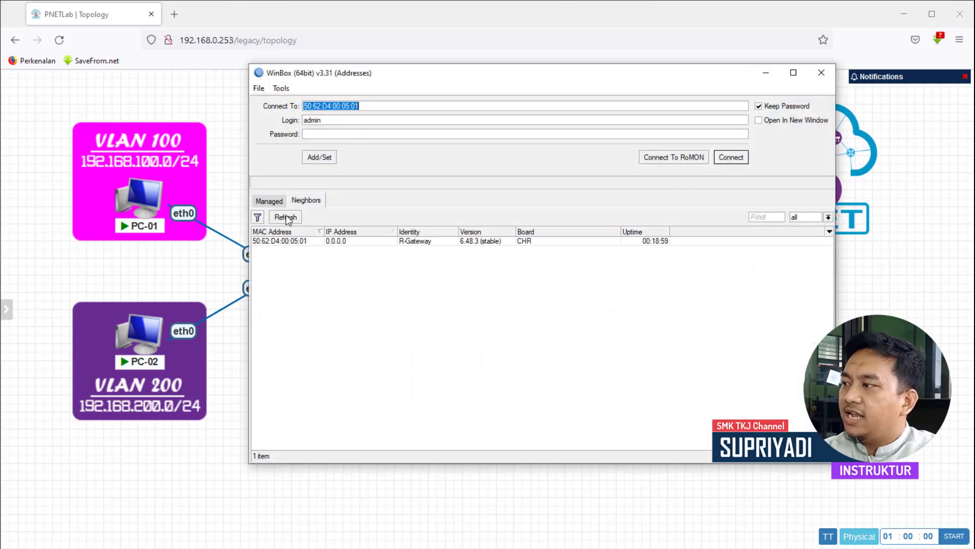
{"action": "left_click", "coordinate": [286, 217]}
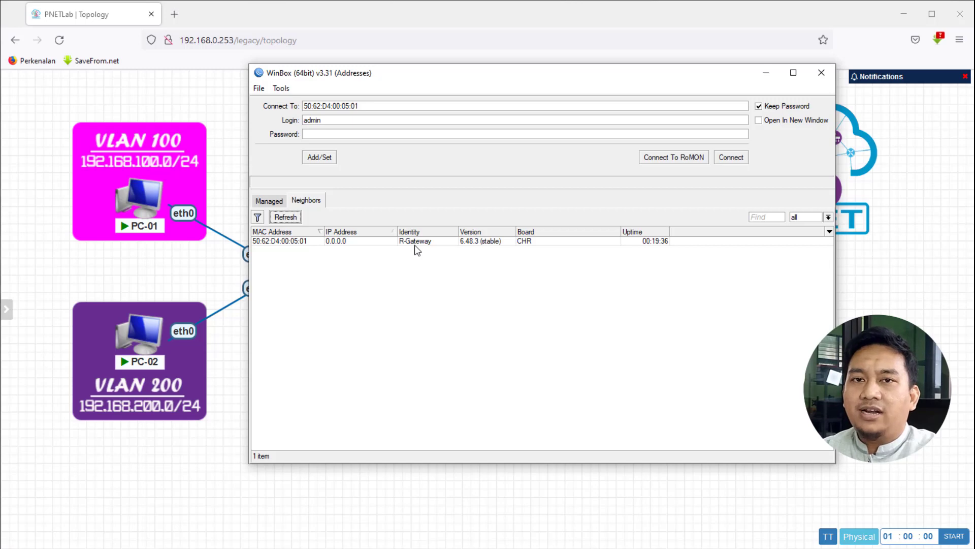
{"action": "left_click", "coordinate": [316, 241]}
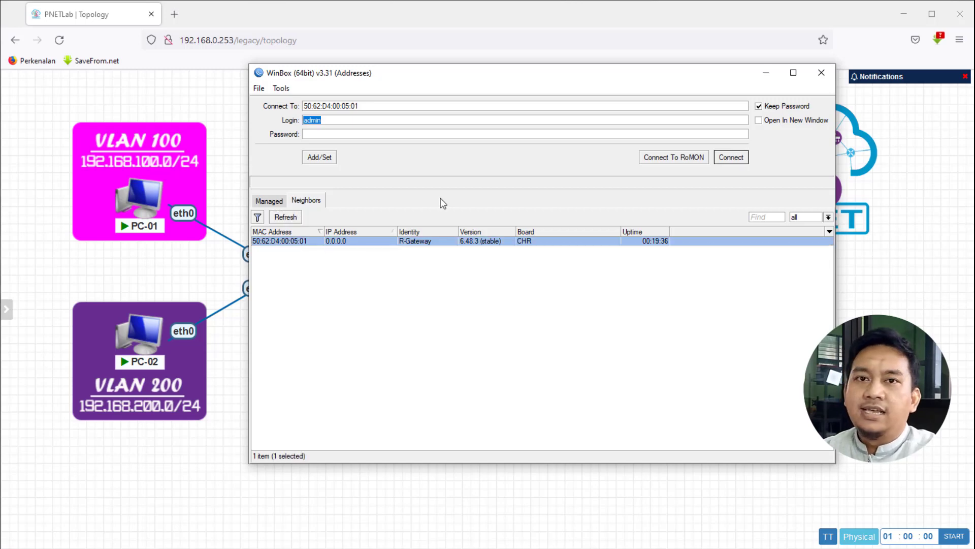
{"action": "left_click", "coordinate": [318, 133]}
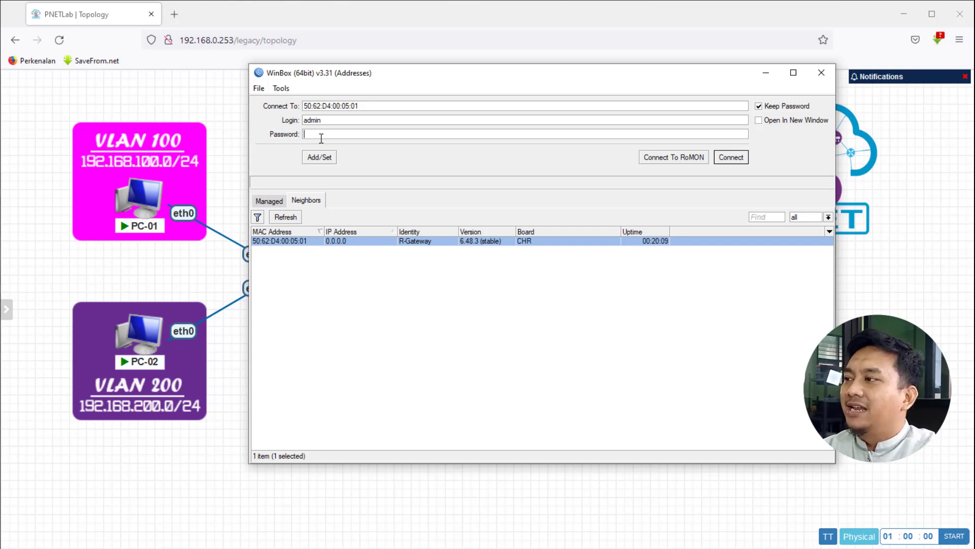
{"action": "left_click", "coordinate": [729, 157]}
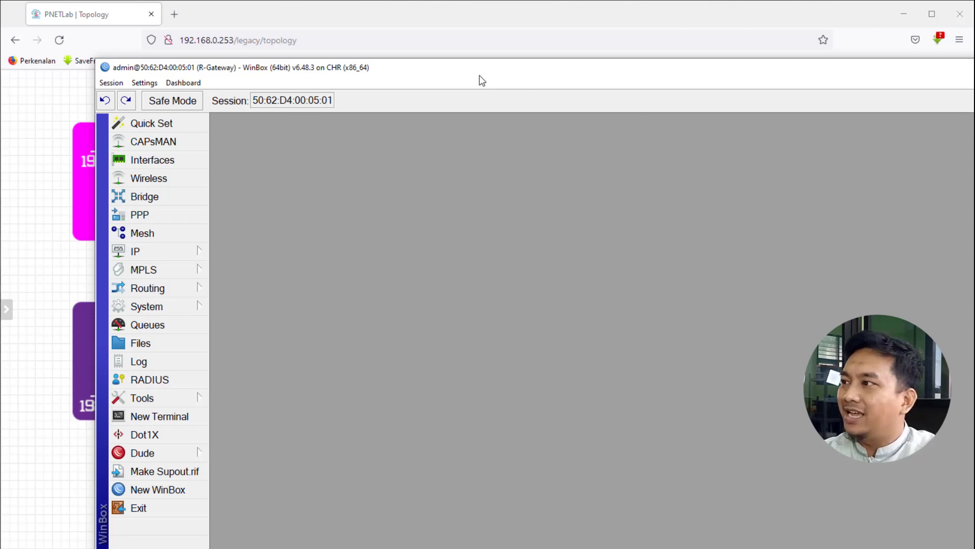
{"action": "left_click_drag", "start_coordinate": [486, 72], "coordinate": [392, 13]}
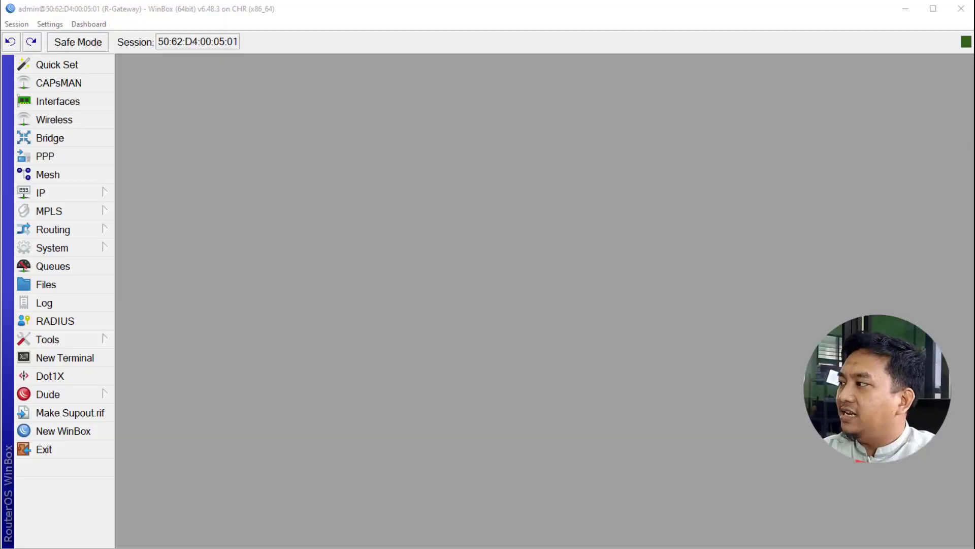
Step: Add a DHCP client on ether1 with Use Peer NTP disabled
{"action": "left_click", "coordinate": [71, 196]}
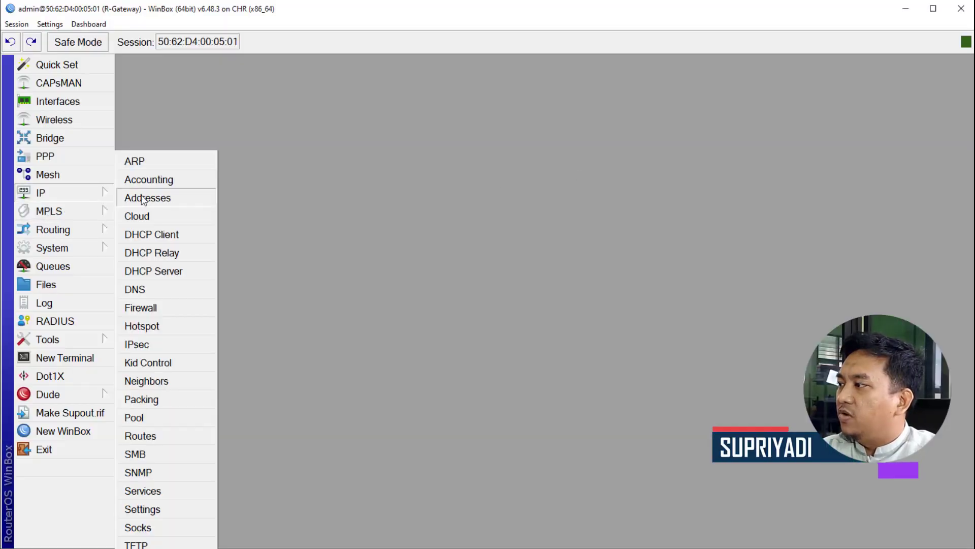
{"action": "left_click", "coordinate": [179, 237]}
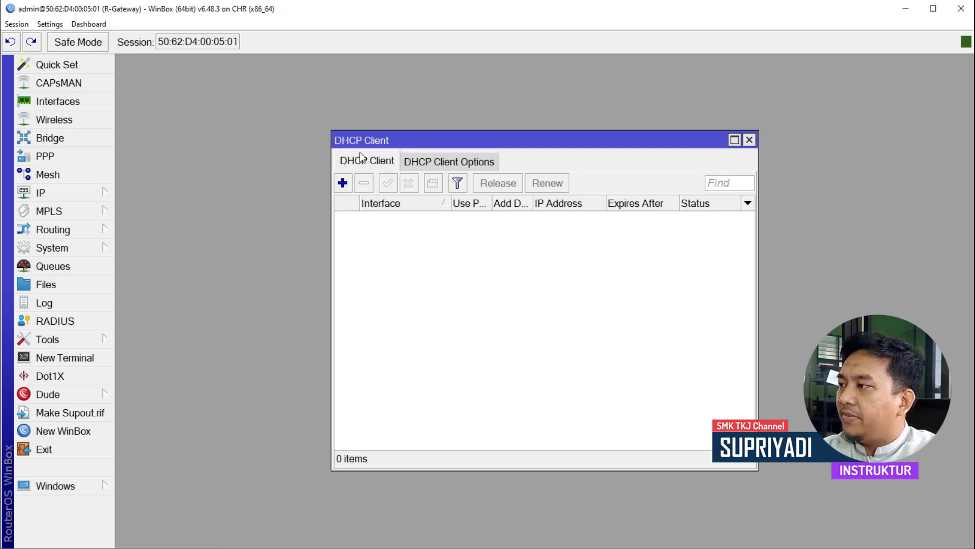
{"action": "left_click", "coordinate": [342, 182]}
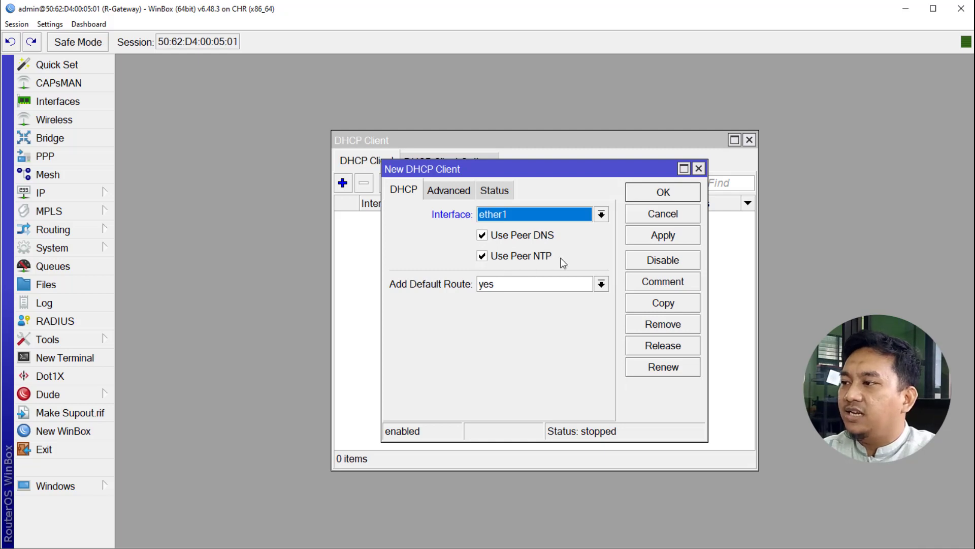
{"action": "left_click", "coordinate": [482, 257]}
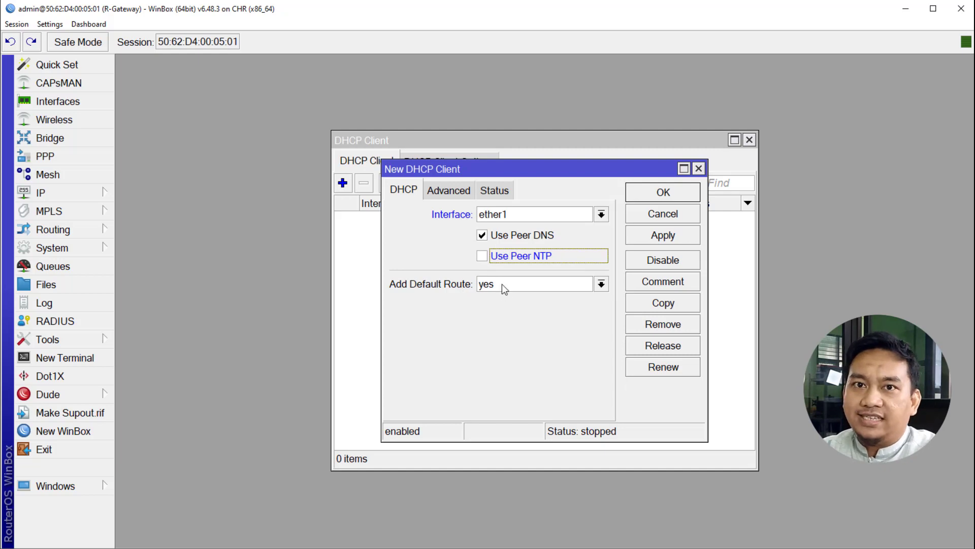
{"action": "left_click", "coordinate": [662, 236]}
{"action": "left_click", "coordinate": [663, 194]}
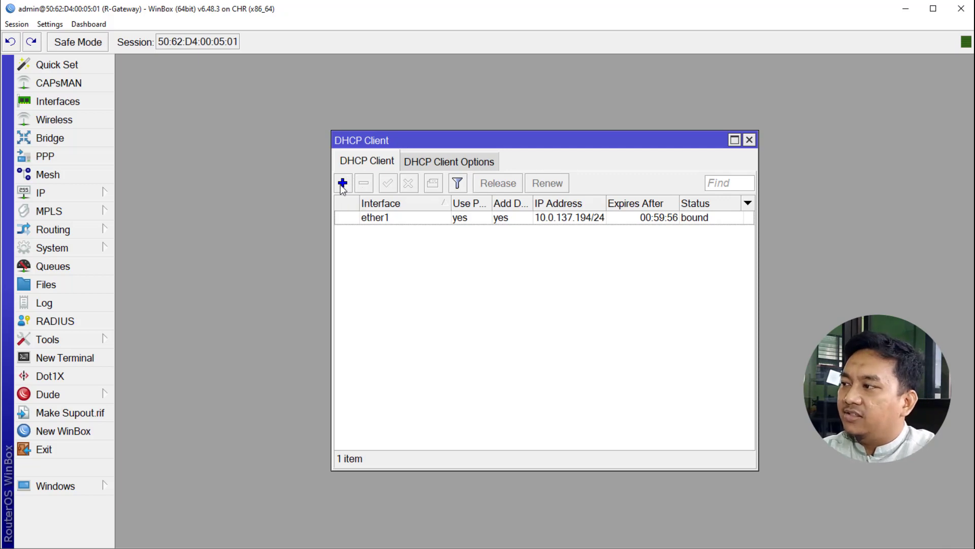
Step: Create a second DHCP client for ether2, also without Use Peer NTP, and close the DHCP client list
{"action": "left_click", "coordinate": [342, 183]}
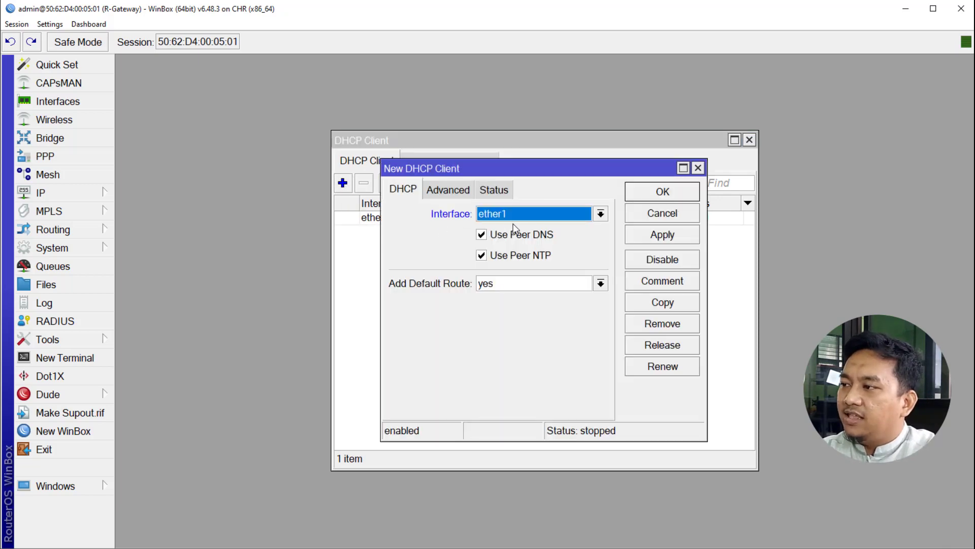
{"action": "left_click", "coordinate": [540, 212]}
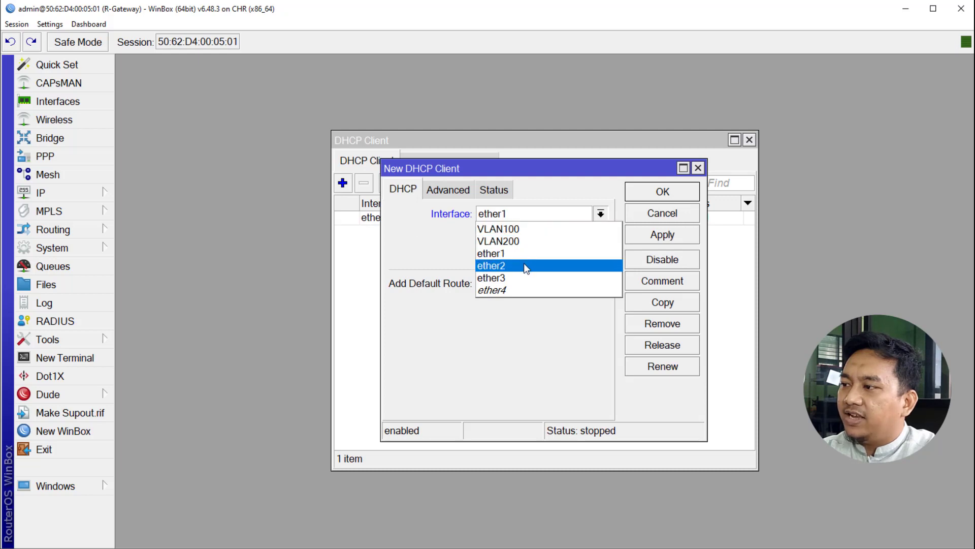
{"action": "left_click", "coordinate": [508, 270]}
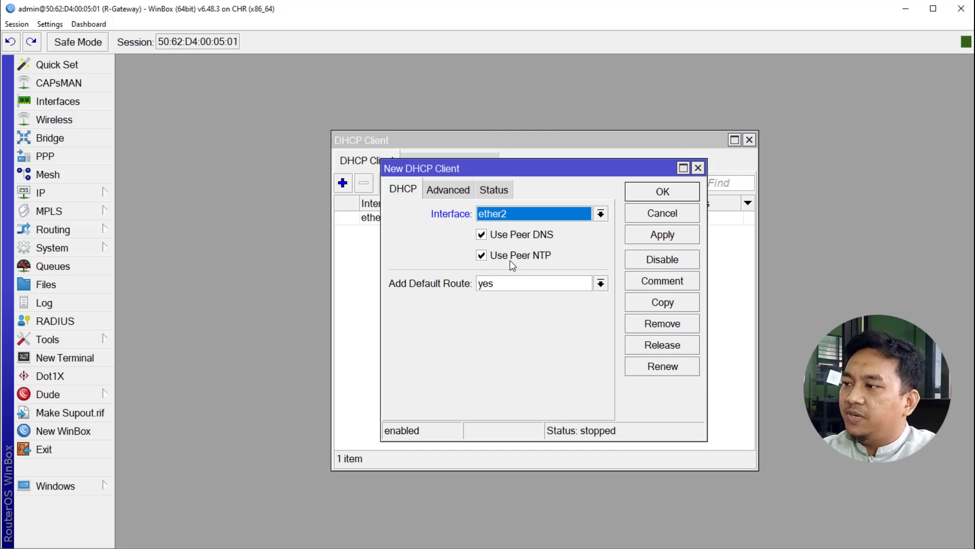
{"action": "left_click", "coordinate": [481, 256]}
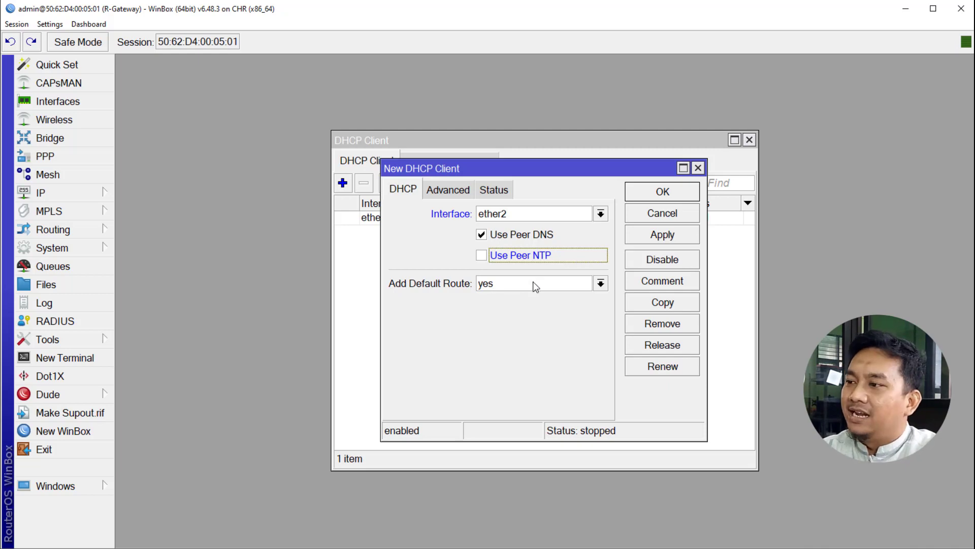
{"action": "left_click", "coordinate": [653, 234]}
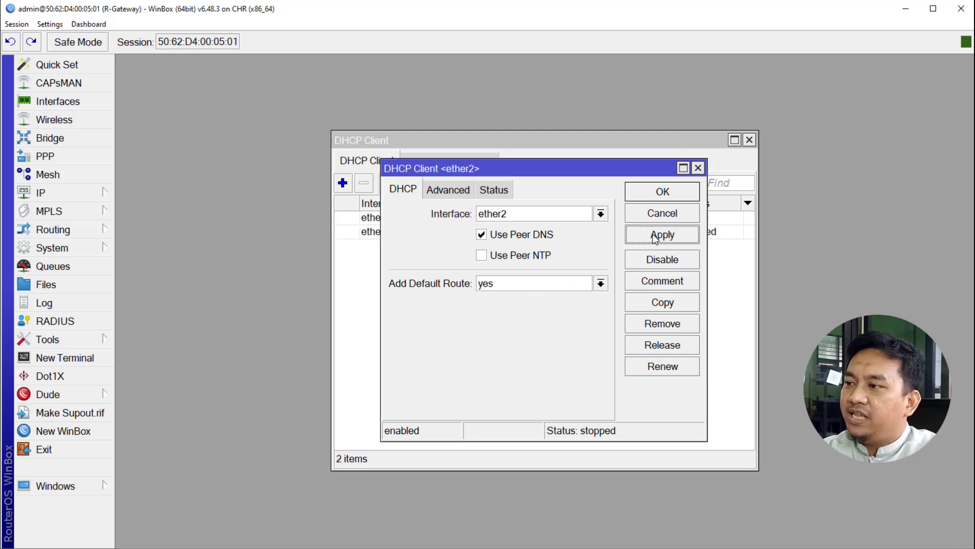
{"action": "left_click", "coordinate": [662, 193]}
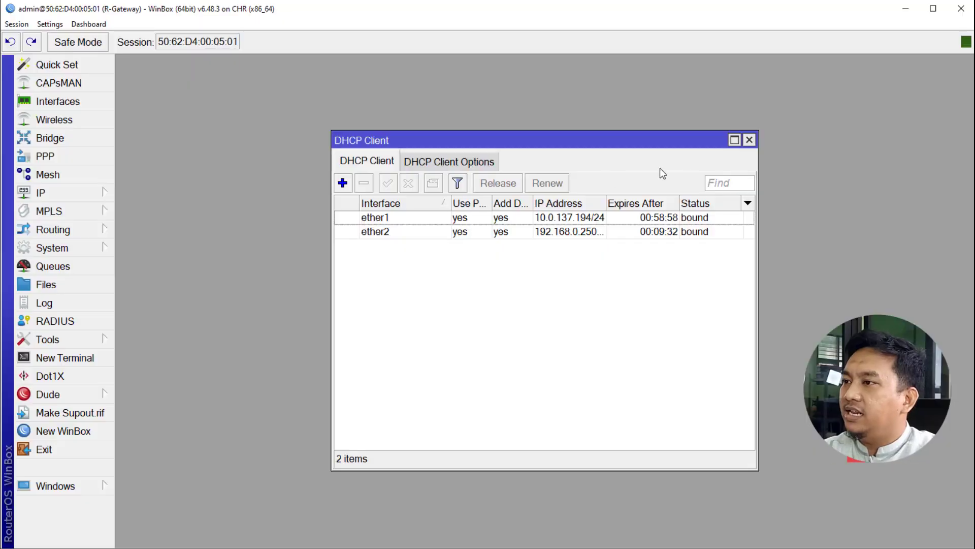
{"action": "left_click", "coordinate": [747, 141]}
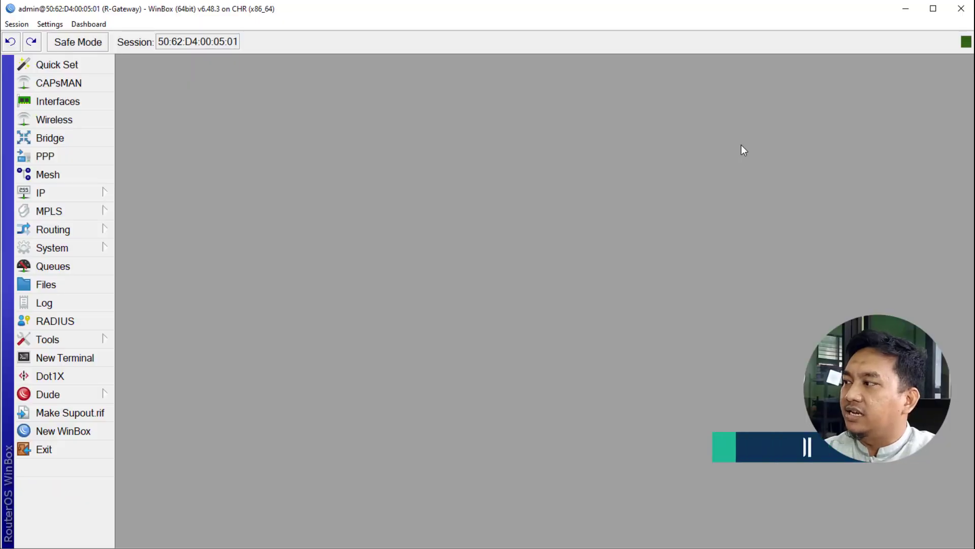
Step: Check the router's IP address list for the addresses of ether1 and ether2, widening the Address column to read them fully
{"action": "left_click", "coordinate": [74, 191]}
{"action": "left_click", "coordinate": [147, 198]}
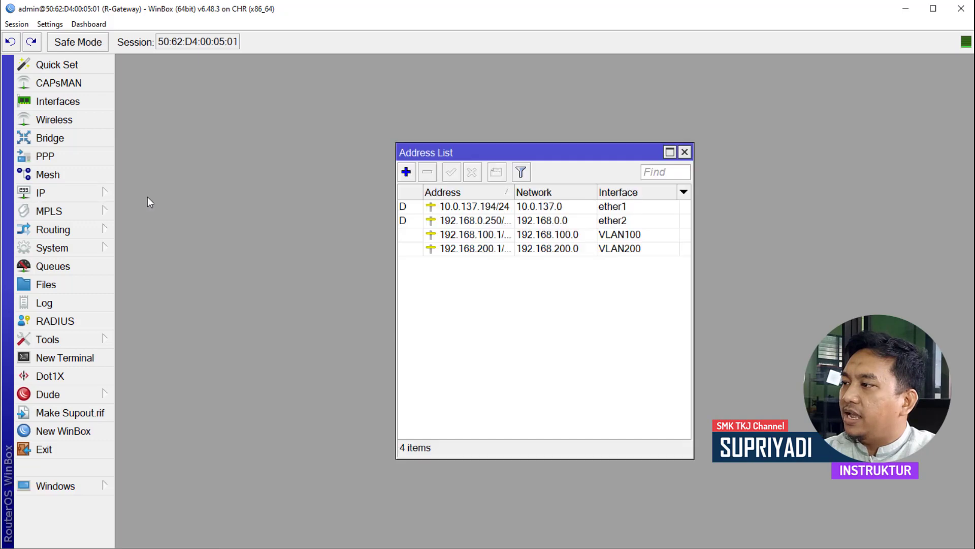
{"action": "left_click", "coordinate": [465, 207]}
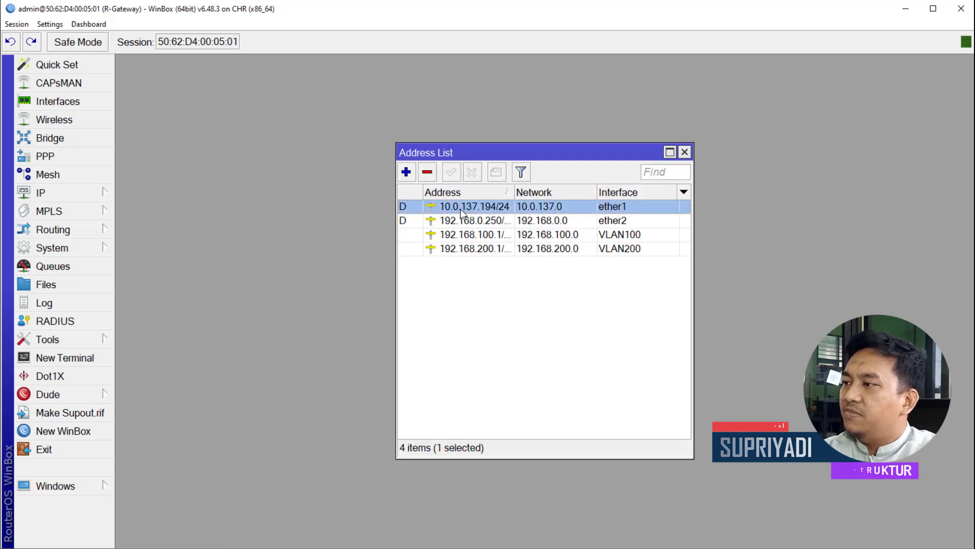
{"action": "left_click", "coordinate": [461, 219]}
{"action": "left_click", "coordinate": [460, 210]}
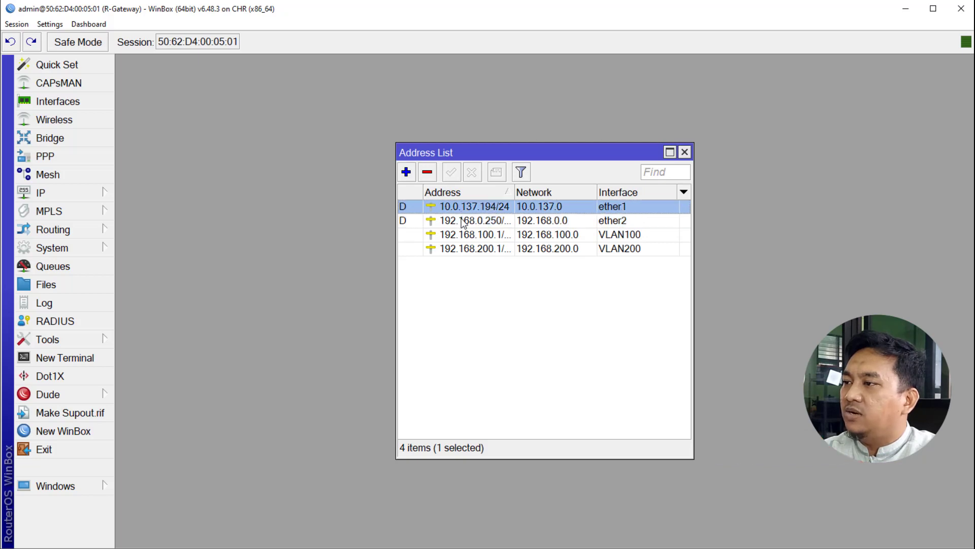
{"action": "mouse_move", "coordinate": [462, 222]}
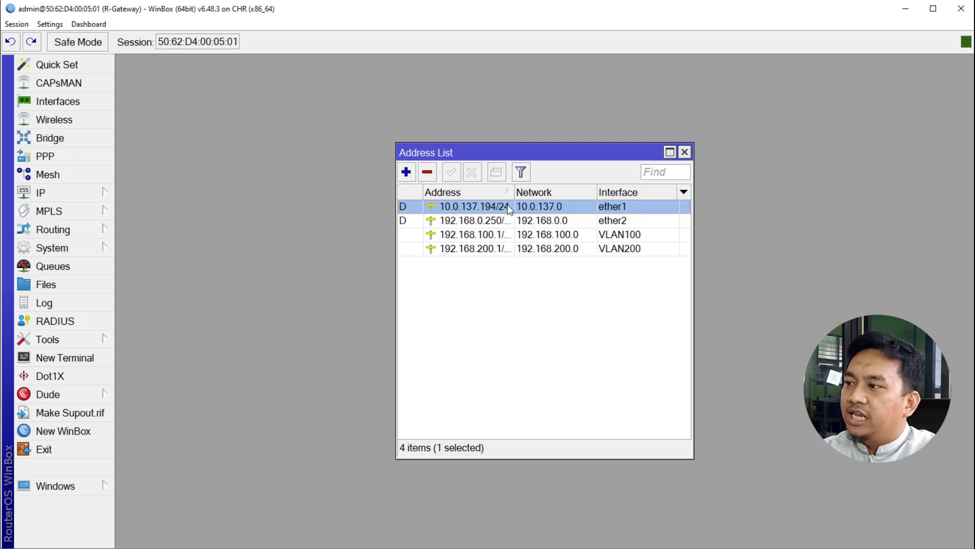
{"action": "left_click_drag", "start_coordinate": [514, 192], "coordinate": [528, 192]}
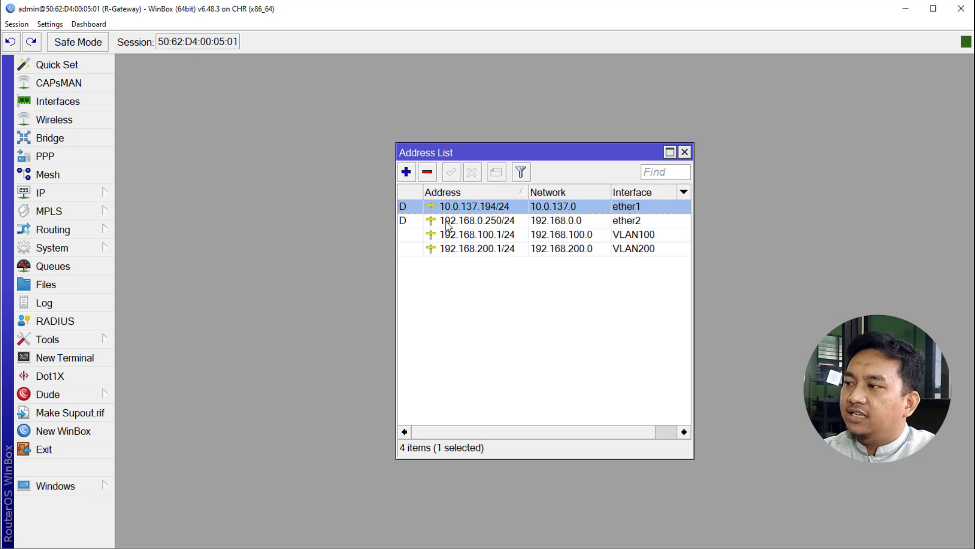
{"action": "left_click", "coordinate": [491, 223]}
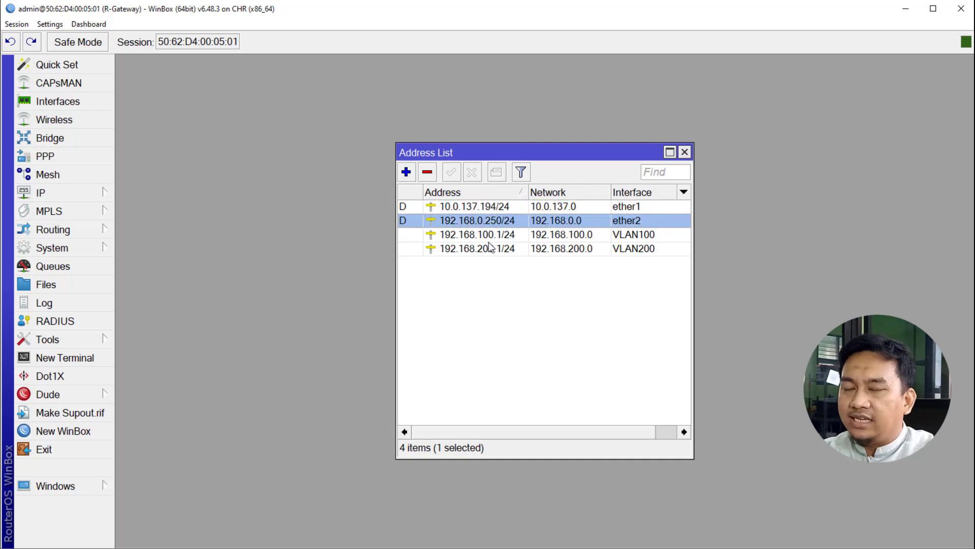
{"action": "mouse_move", "coordinate": [491, 247]}
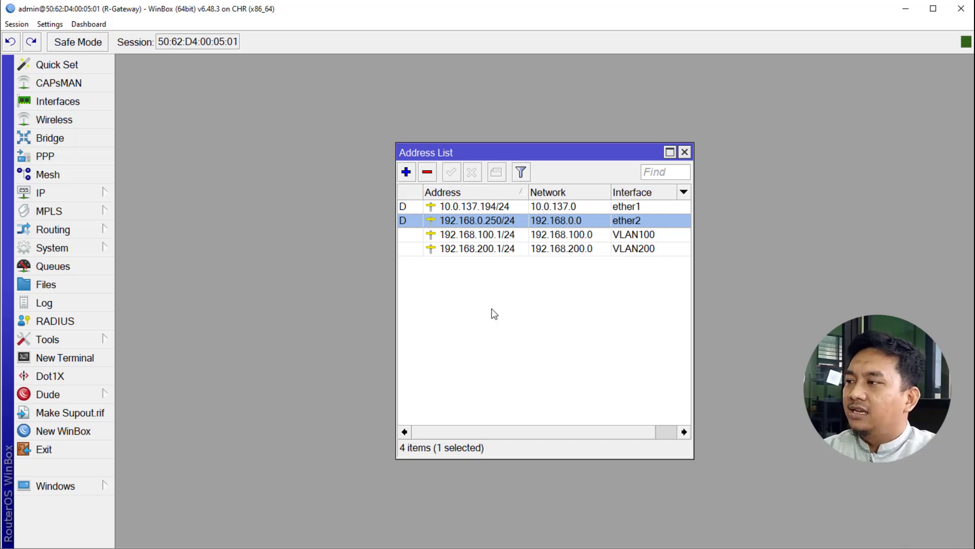
{"action": "left_click", "coordinate": [684, 152]}
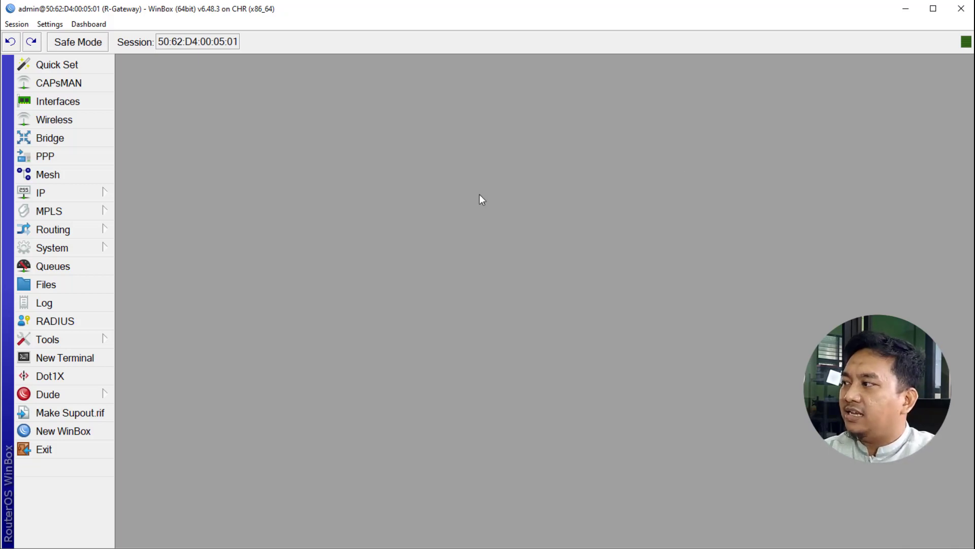
Step: Review the dynamic servers in the router's DNS settings
{"action": "left_click", "coordinate": [104, 194]}
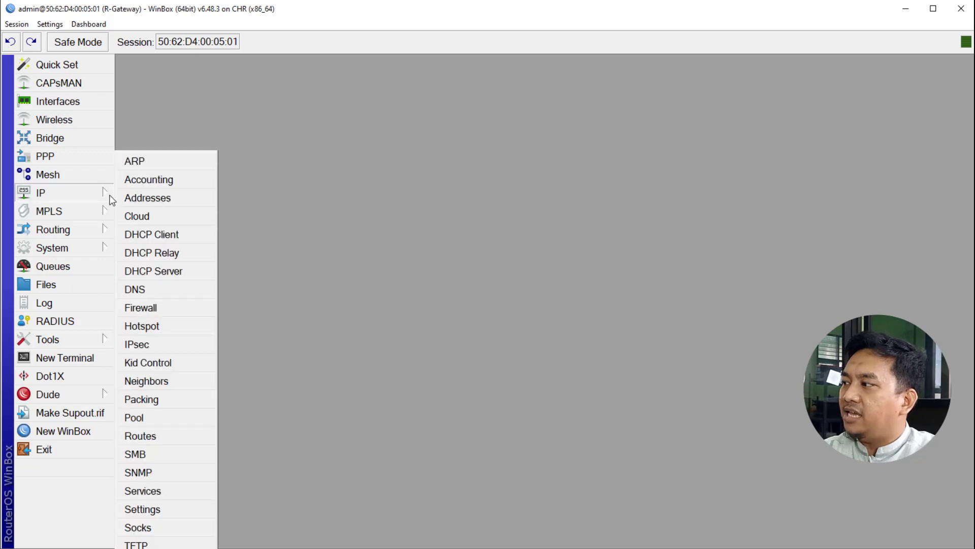
{"action": "left_click", "coordinate": [141, 290]}
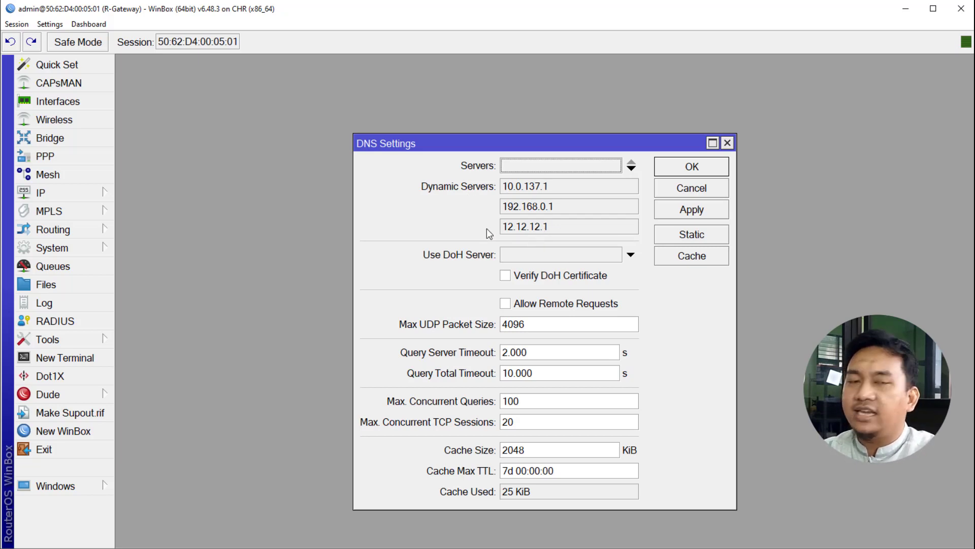
{"action": "left_click", "coordinate": [692, 167]}
Step: Examine the default routes through ether1 and ether2 in the IP route list
{"action": "left_click", "coordinate": [102, 192]}
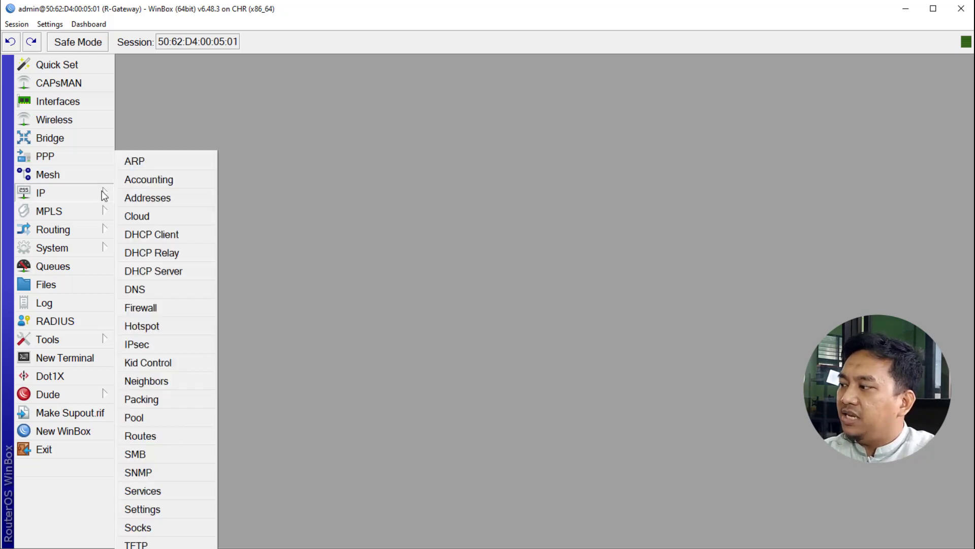
{"action": "left_click", "coordinate": [162, 438]}
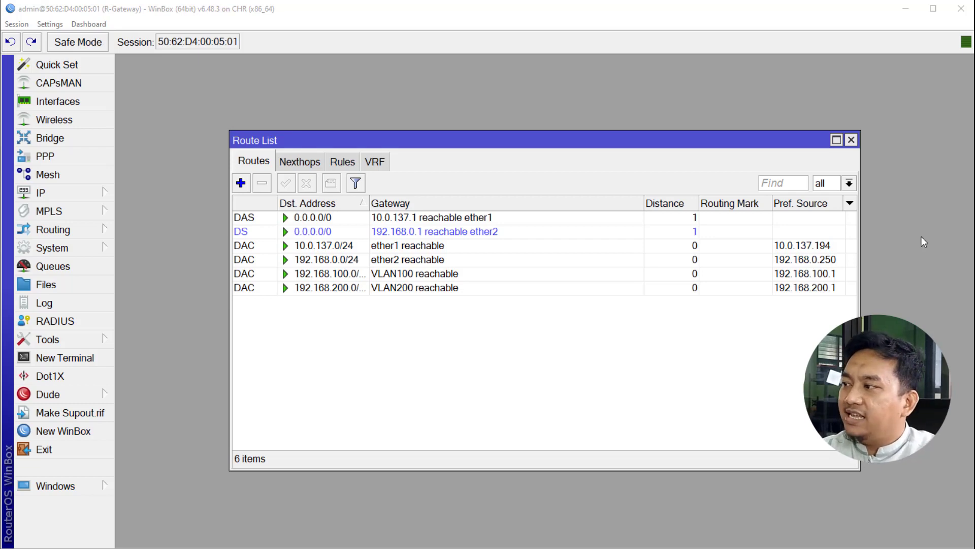
{"action": "left_click", "coordinate": [423, 233]}
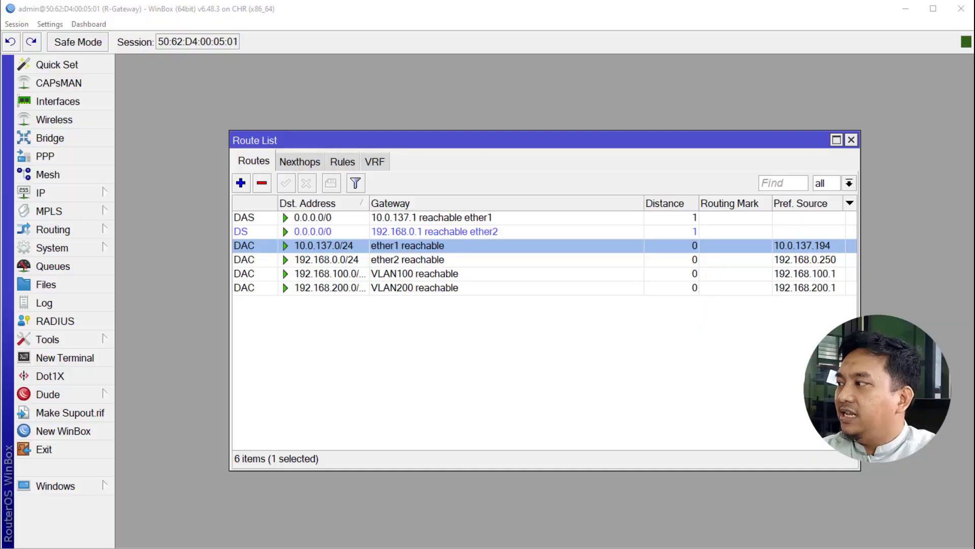
{"action": "left_click", "coordinate": [851, 140]}
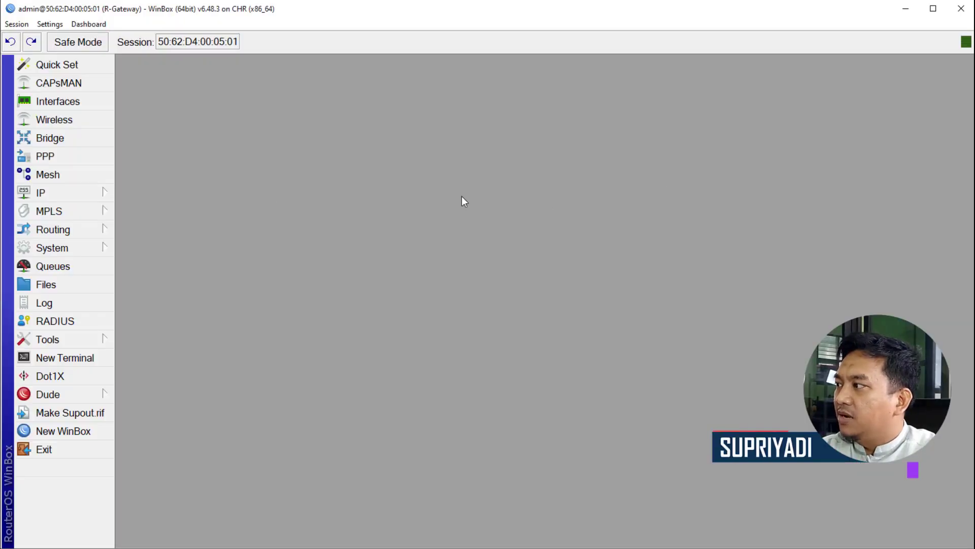
Step: Set Add Default Route to no for the ether1 DHCP client and save it
{"action": "left_click", "coordinate": [84, 194]}
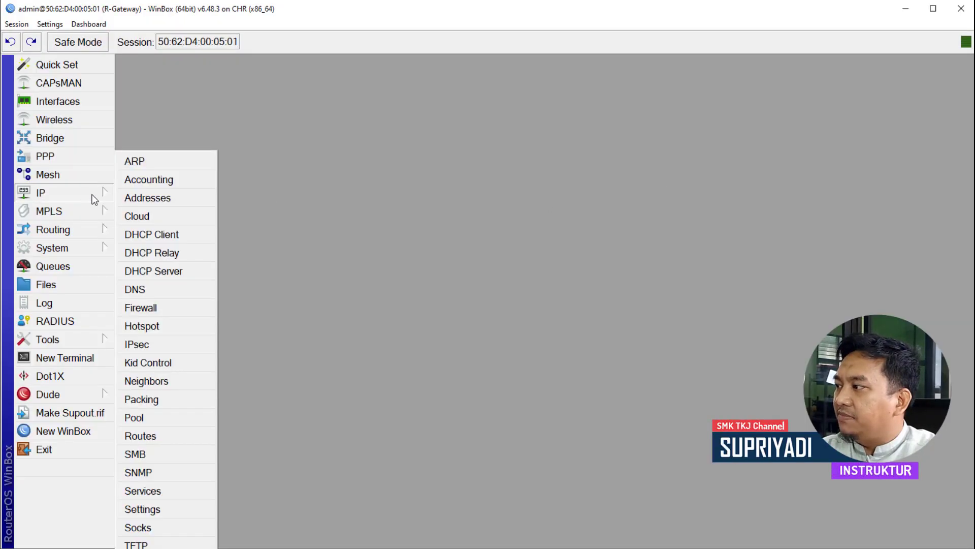
{"action": "left_click", "coordinate": [166, 239]}
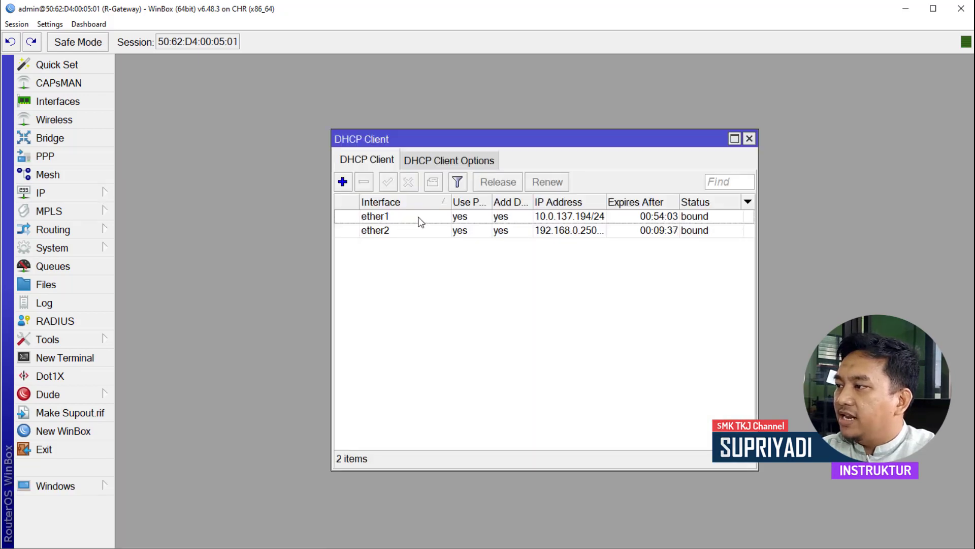
{"action": "double_click", "coordinate": [402, 224]}
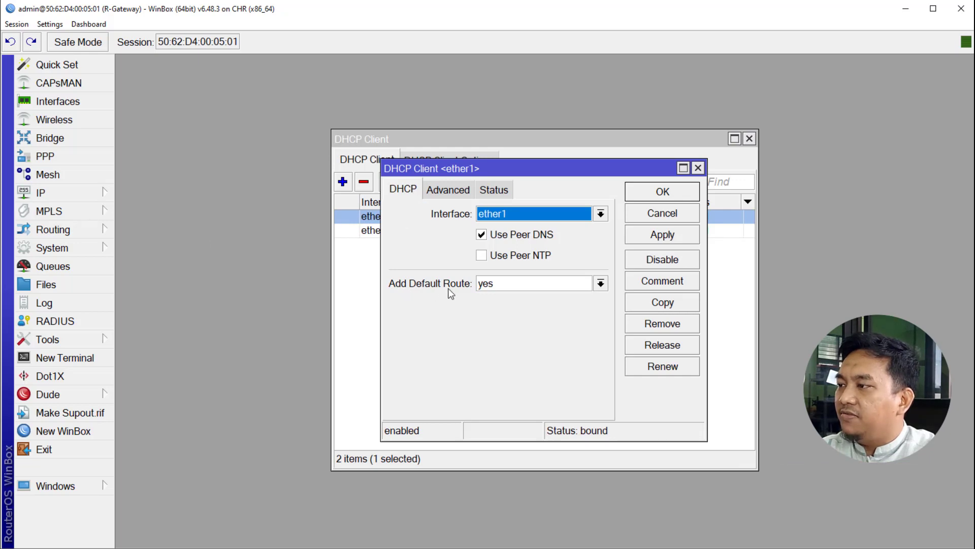
{"action": "left_click", "coordinate": [492, 284]}
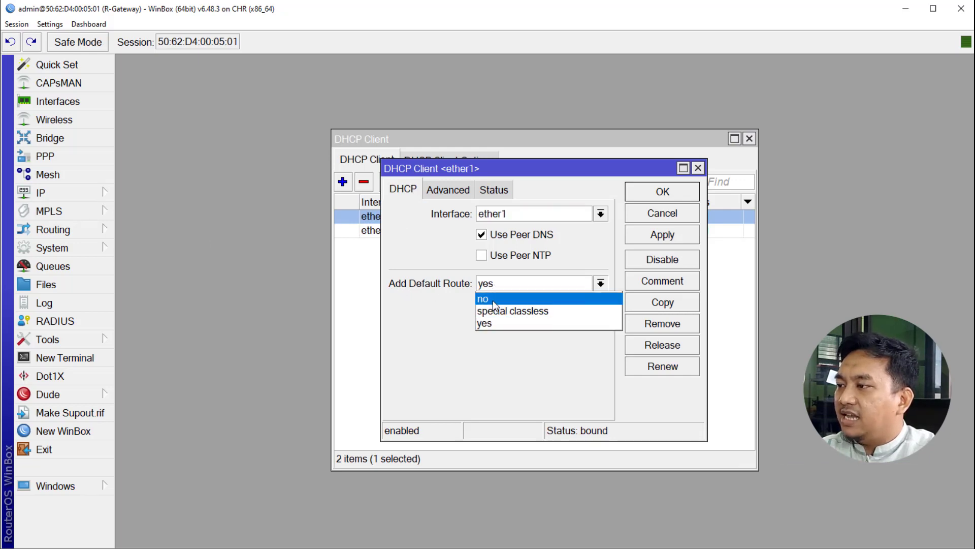
{"action": "left_click", "coordinate": [494, 301]}
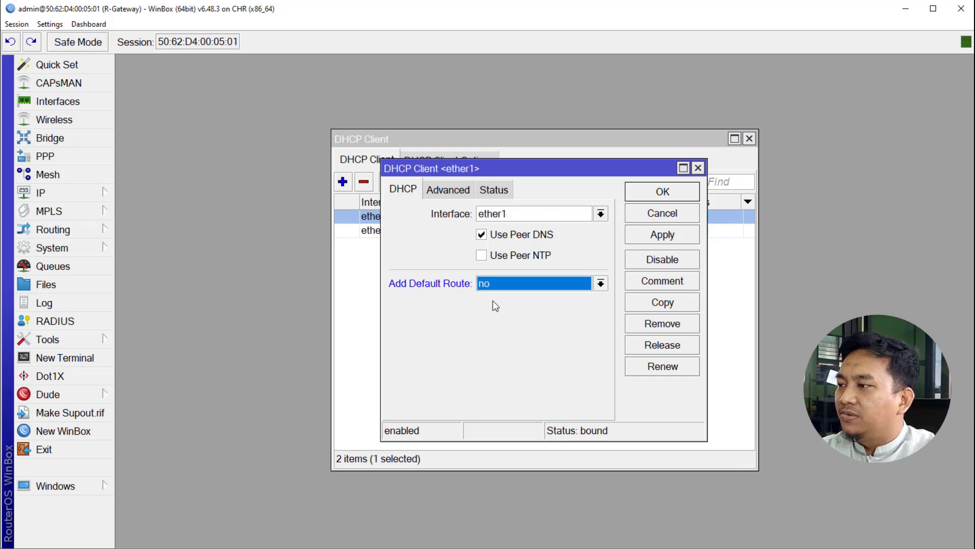
{"action": "left_click", "coordinate": [653, 239]}
{"action": "left_click", "coordinate": [655, 198]}
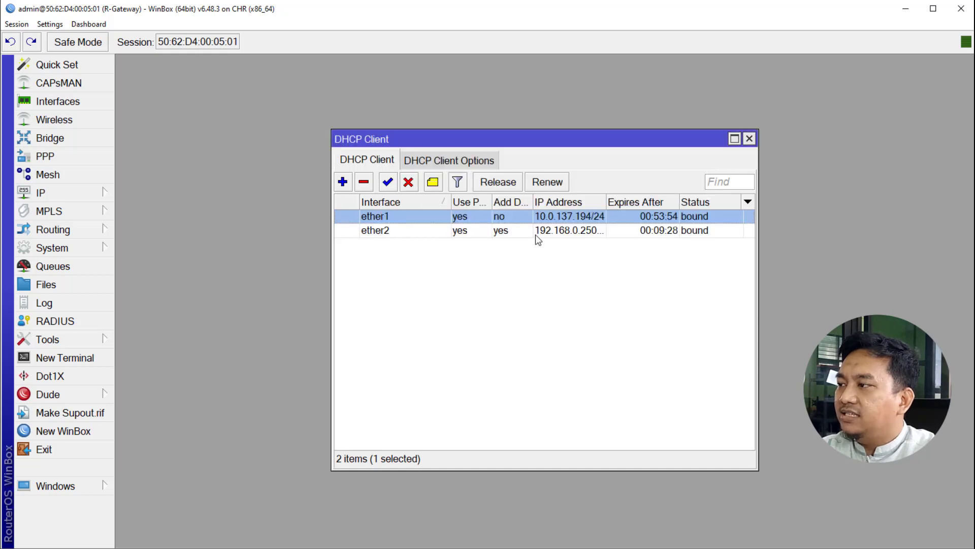
Step: Change the ether2 DHCP client's Add Default Route option to no and apply it
{"action": "double_click", "coordinate": [400, 230]}
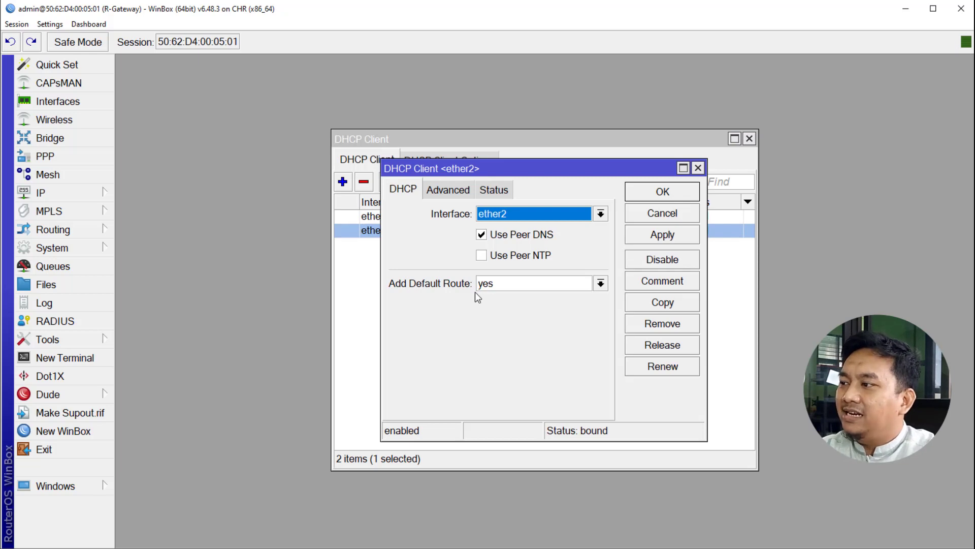
{"action": "left_click", "coordinate": [513, 288]}
{"action": "left_click", "coordinate": [500, 298]}
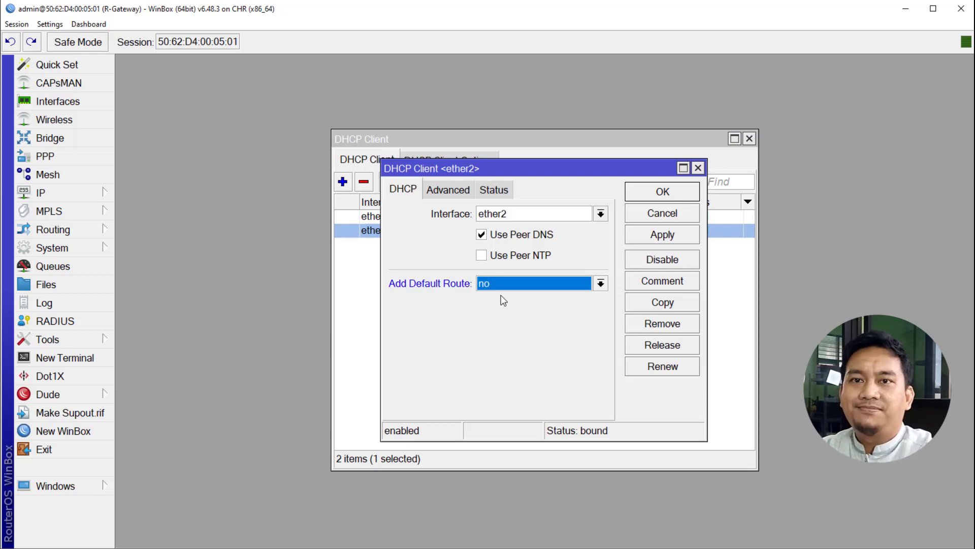
{"action": "left_click", "coordinate": [663, 237]}
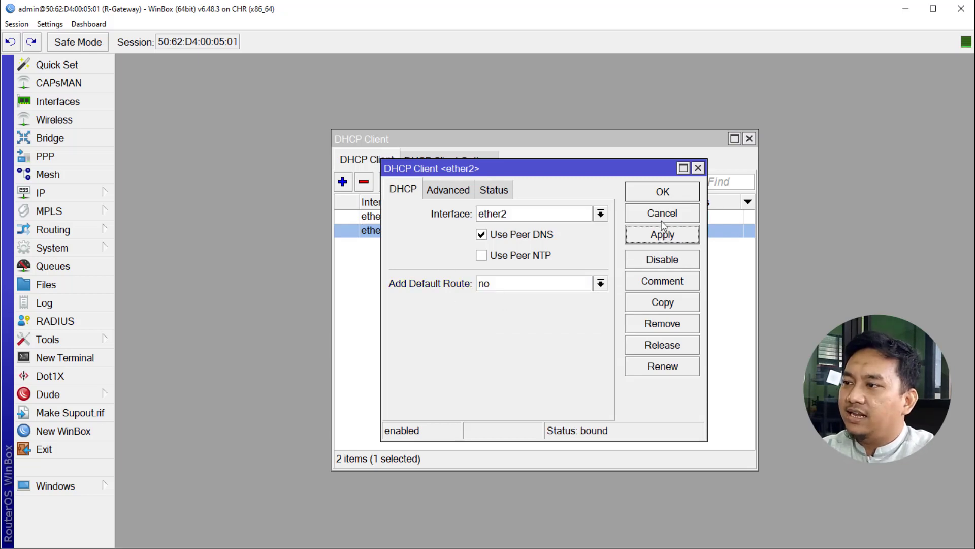
Step: Confirm the ether2 DHCP client settings, close the DHCP Client list and review the IP route list
{"action": "left_click", "coordinate": [662, 193]}
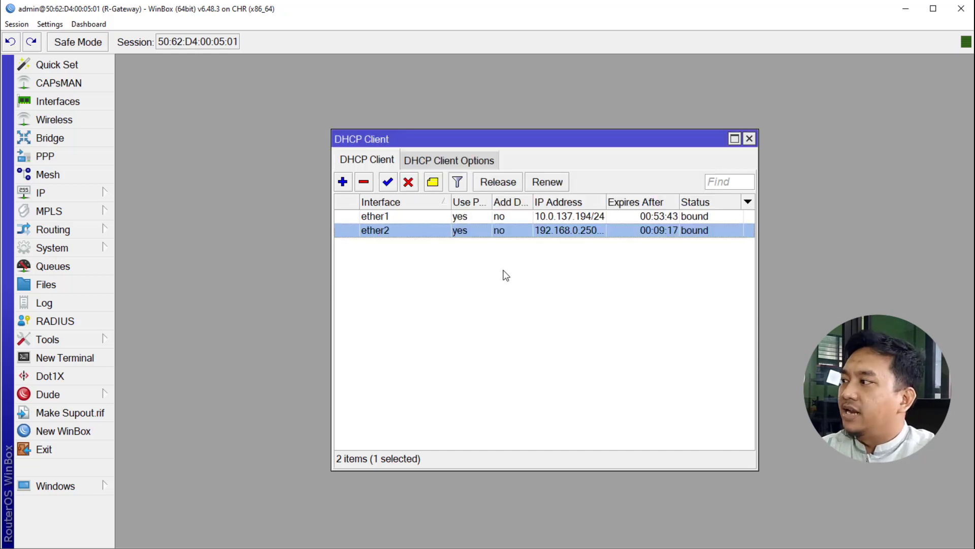
{"action": "left_click", "coordinate": [749, 139]}
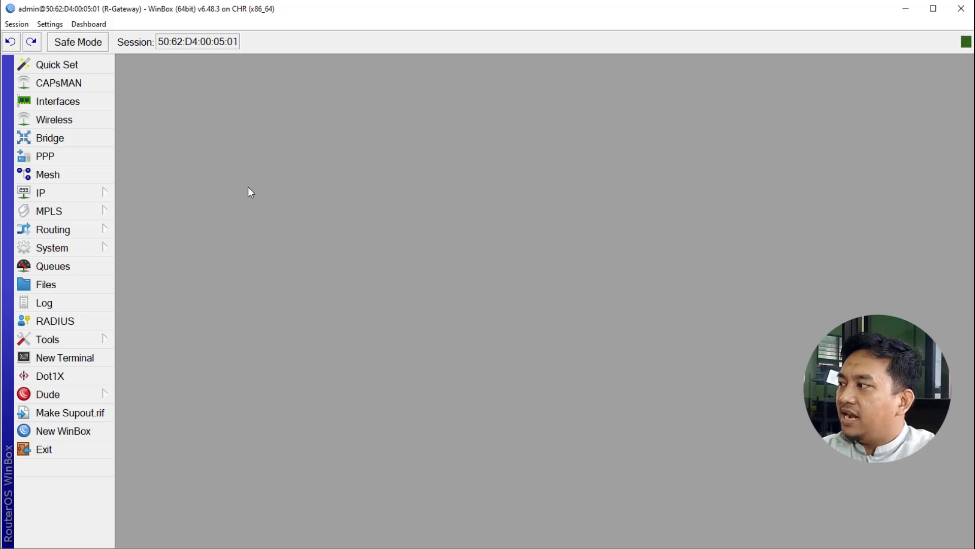
{"action": "left_click", "coordinate": [103, 197]}
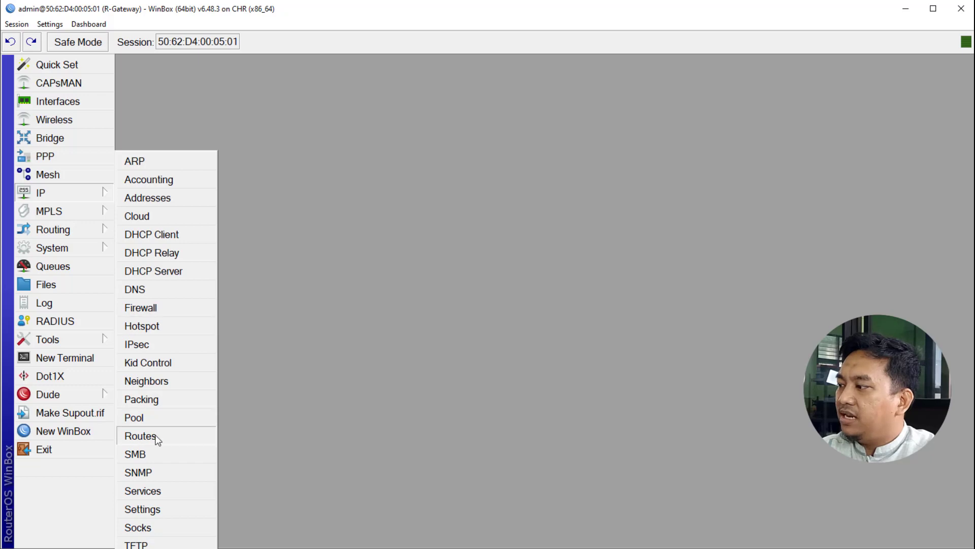
{"action": "left_click", "coordinate": [127, 435]}
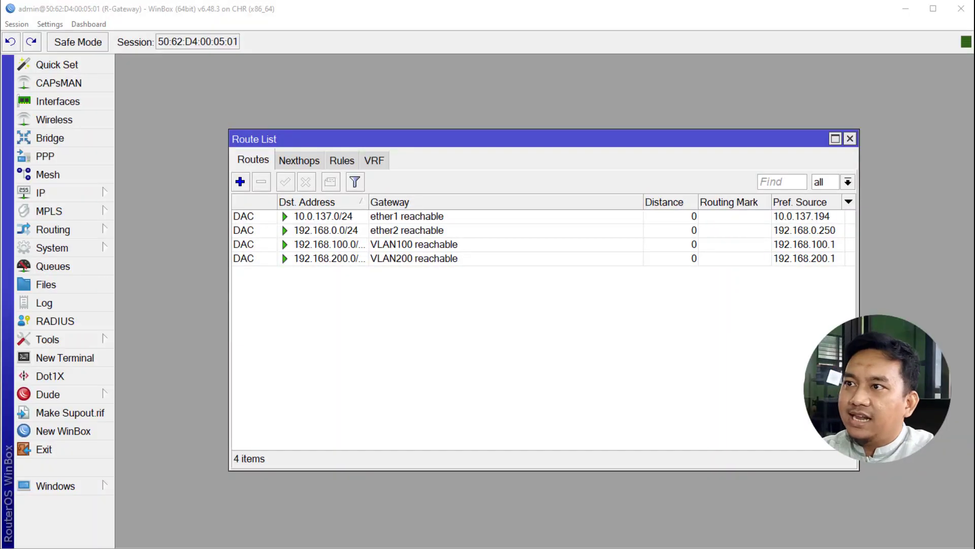
Step: Switch to the PNETLab topology and review the VLAN 100 network and its PC-01 host
{"action": "left_click", "coordinate": [906, 8]}
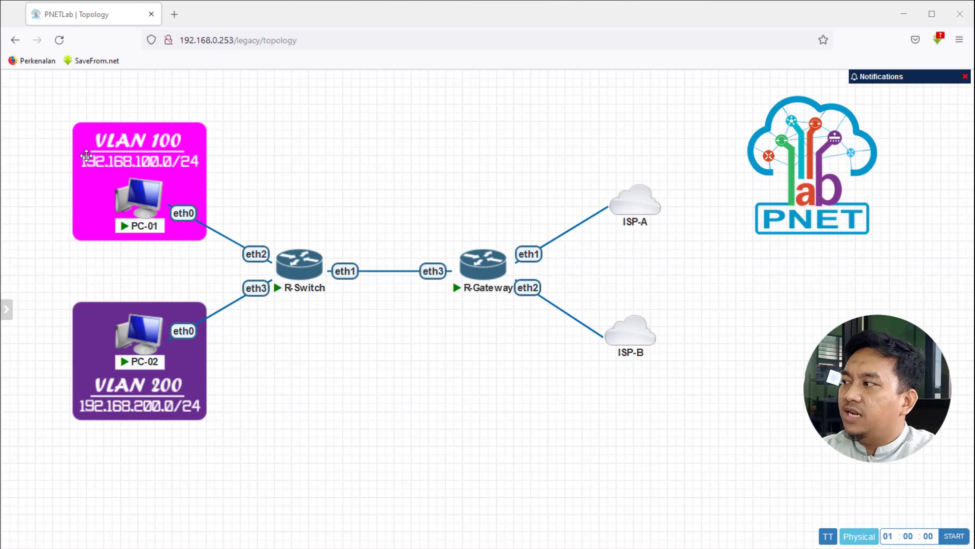
{"action": "mouse_move", "coordinate": [145, 187]}
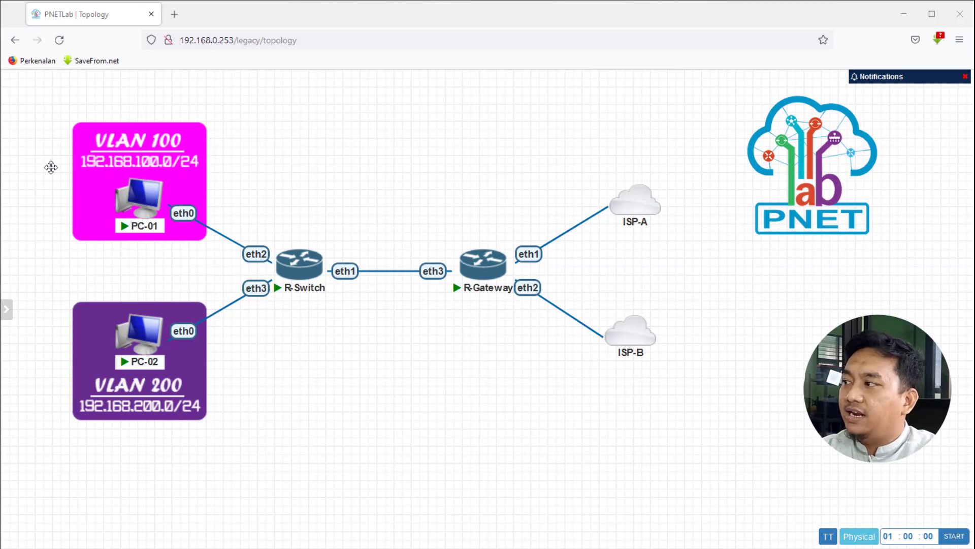
{"action": "mouse_move", "coordinate": [165, 233]}
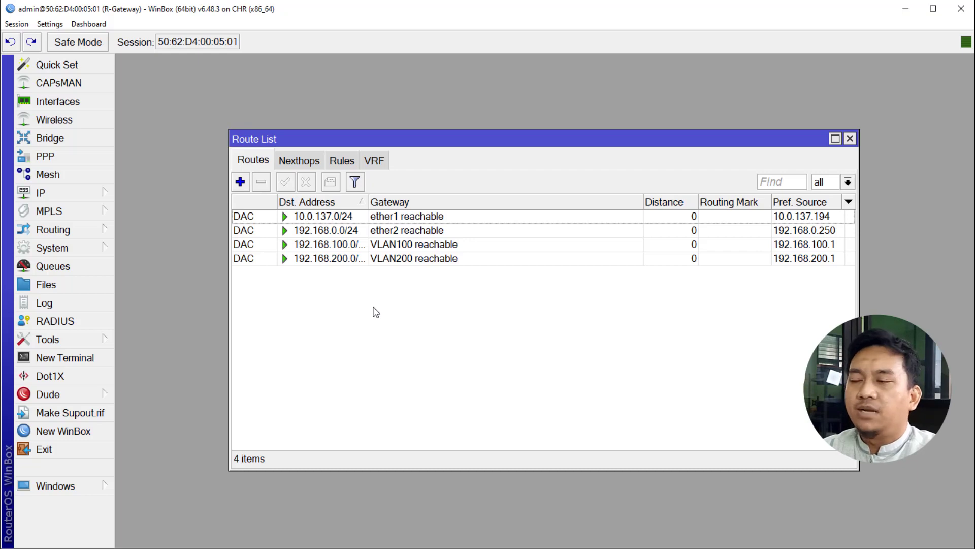
Step: In WinBox, start a new policy routing rule with source address 192.168.100.0/24
{"action": "left_click", "coordinate": [342, 162]}
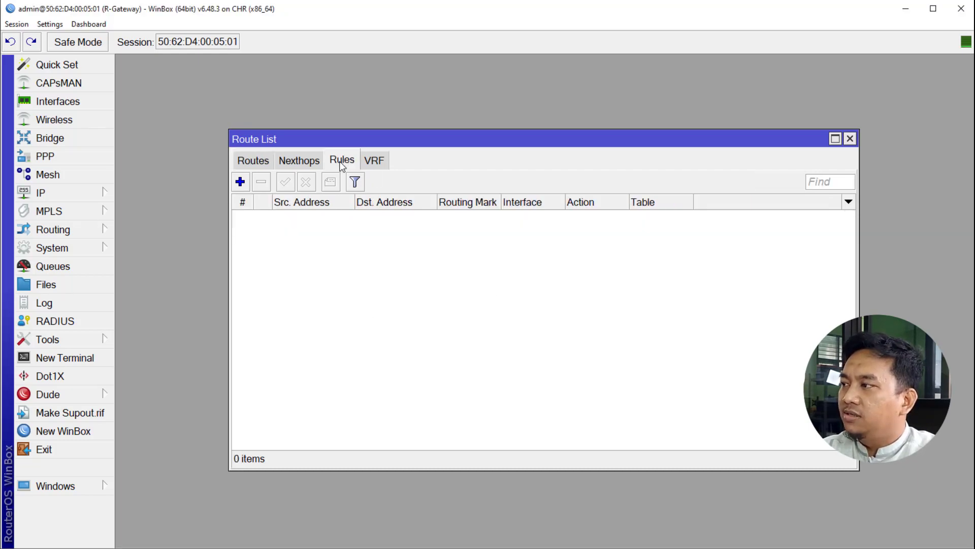
{"action": "left_click", "coordinate": [240, 182]}
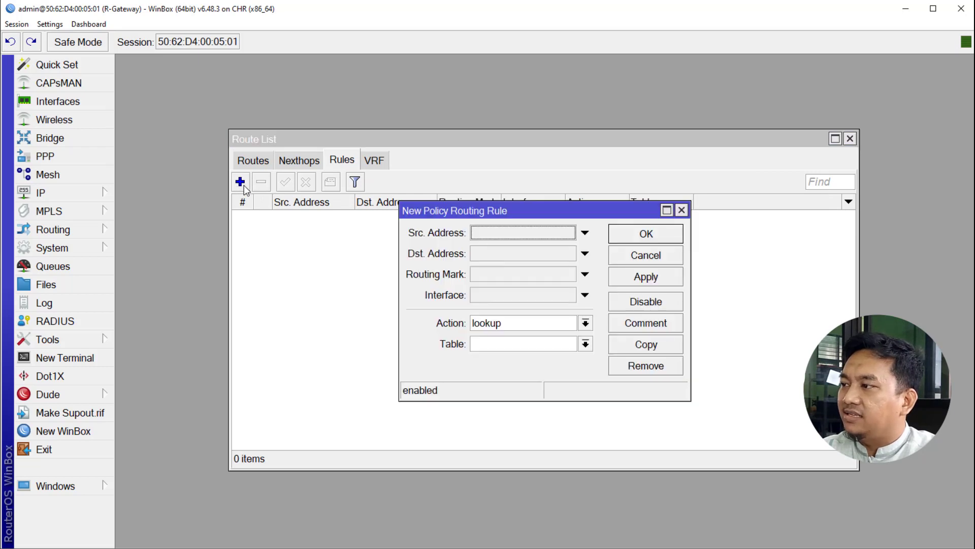
{"action": "left_click", "coordinate": [496, 235]}
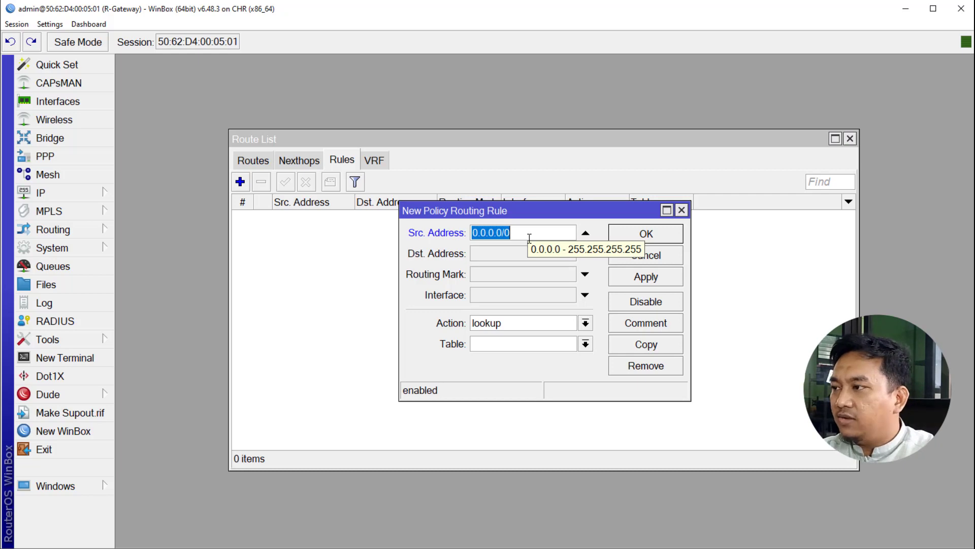
{"action": "type", "text": "192.168"}
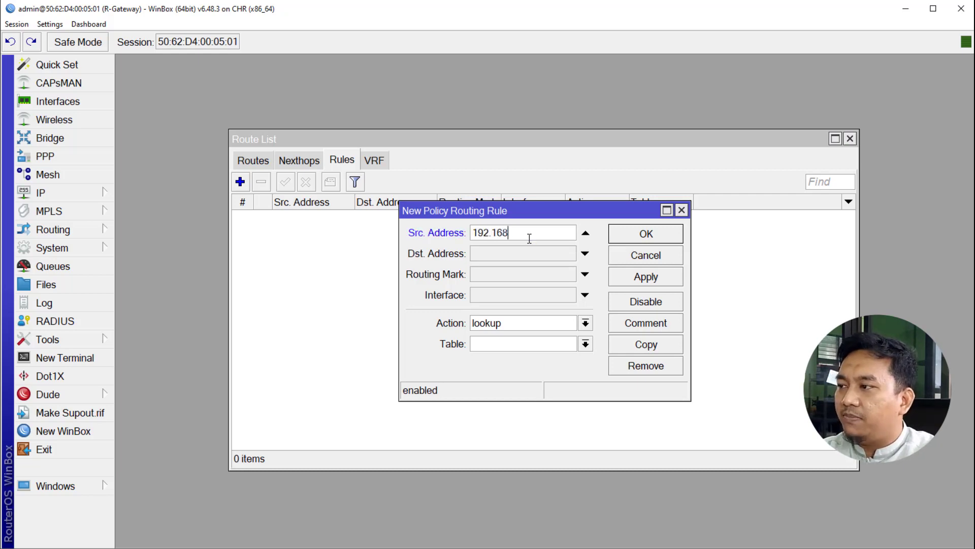
{"action": "type", "text": ".100.0"}
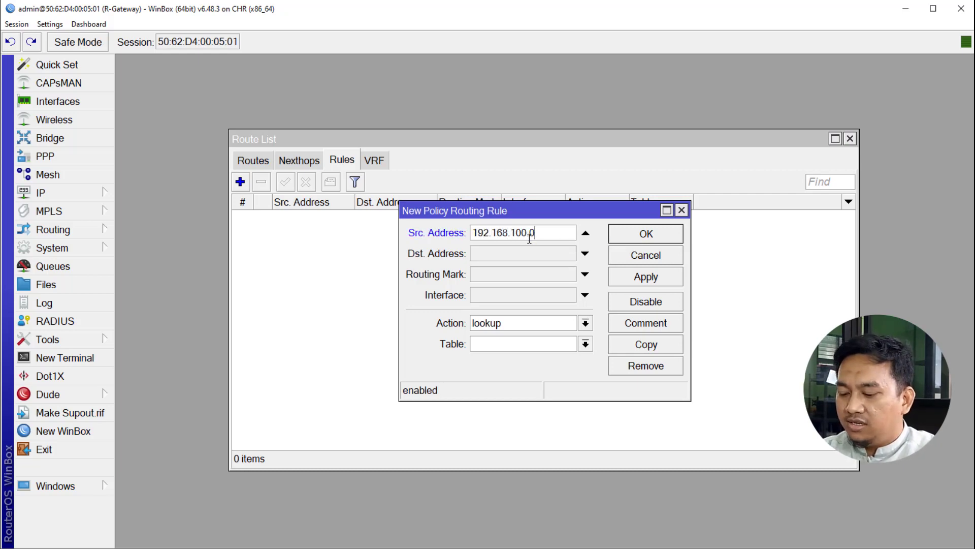
{"action": "type", "text": "/"}
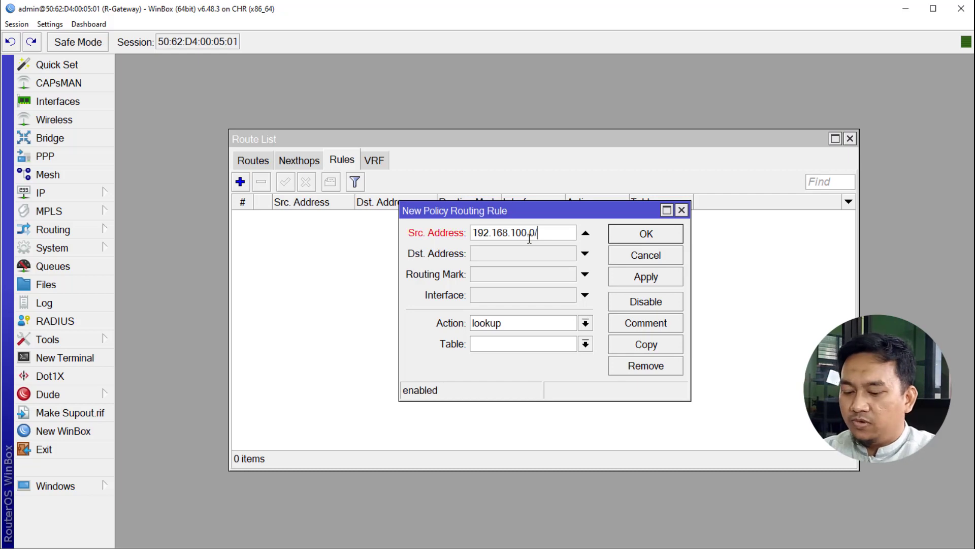
{"action": "type", "text": "24"}
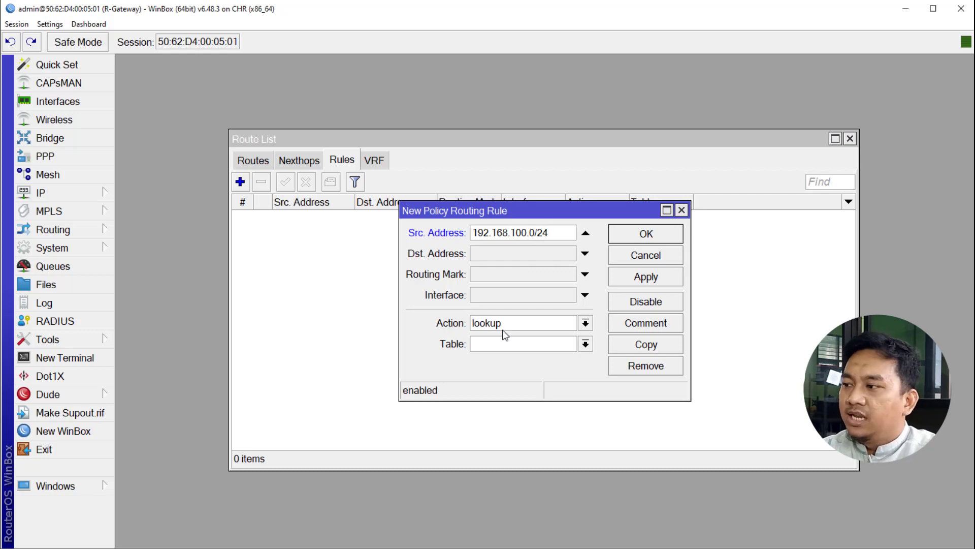
Step: Set the rule's lookup table to ke-ISP-A and save the policy routing rule
{"action": "left_click", "coordinate": [494, 343]}
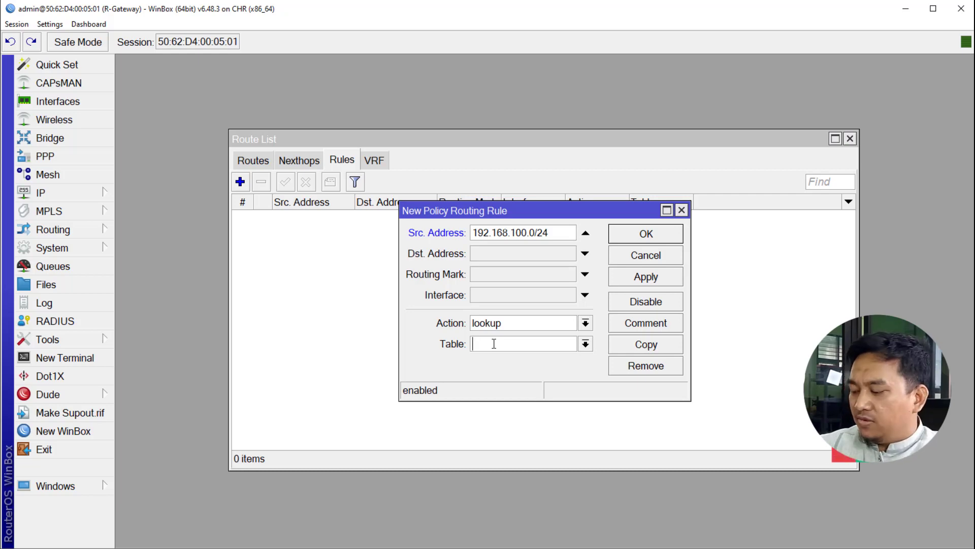
{"action": "type", "text": "KE"}
{"action": "key", "text": "BackSpace"}
{"action": "key", "text": "BackSpace"}
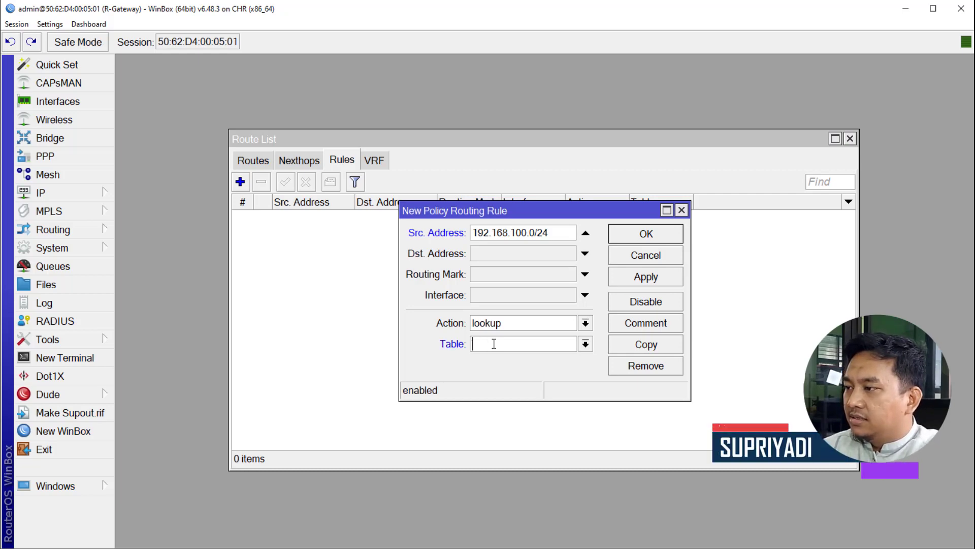
{"action": "type", "text": "ke-ISP"}
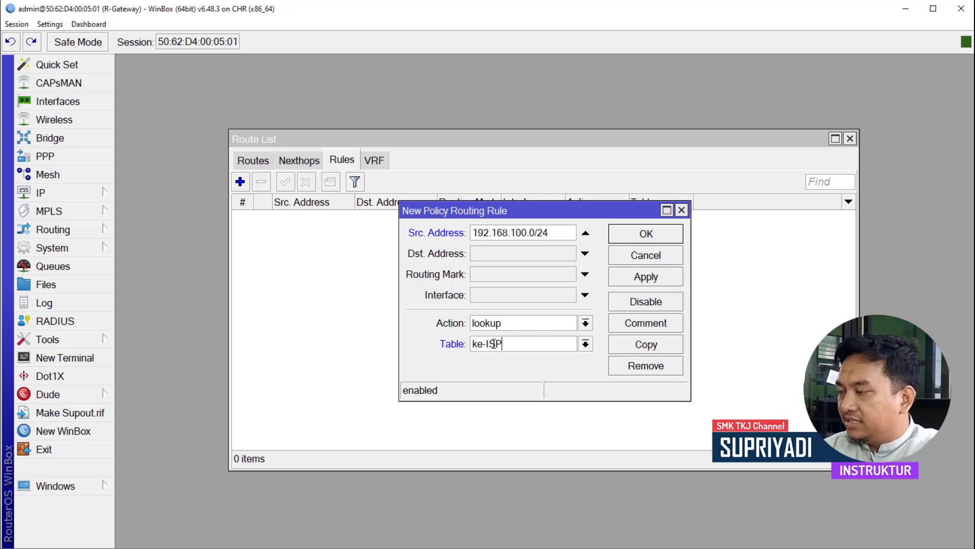
{"action": "type", "text": "-A"}
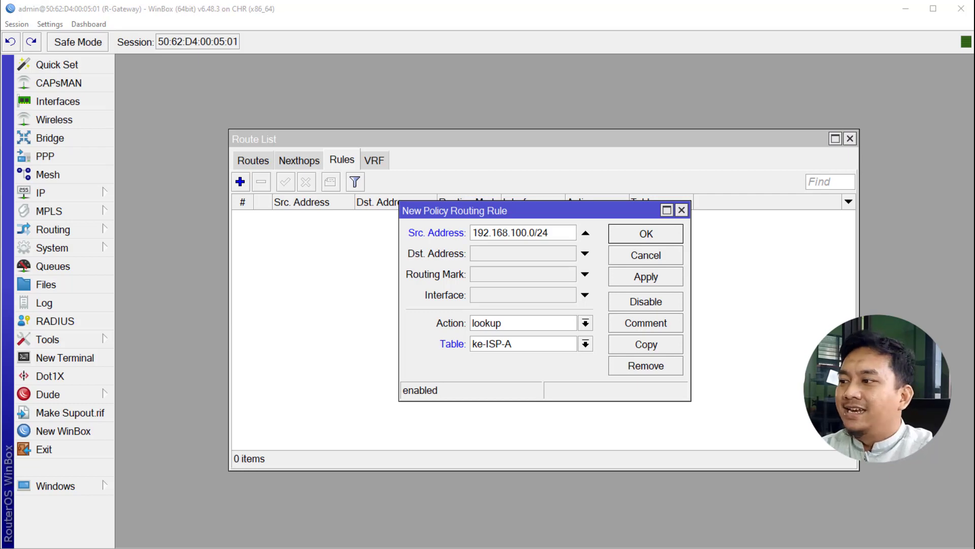
{"action": "left_click", "coordinate": [669, 279]}
{"action": "left_click", "coordinate": [653, 239]}
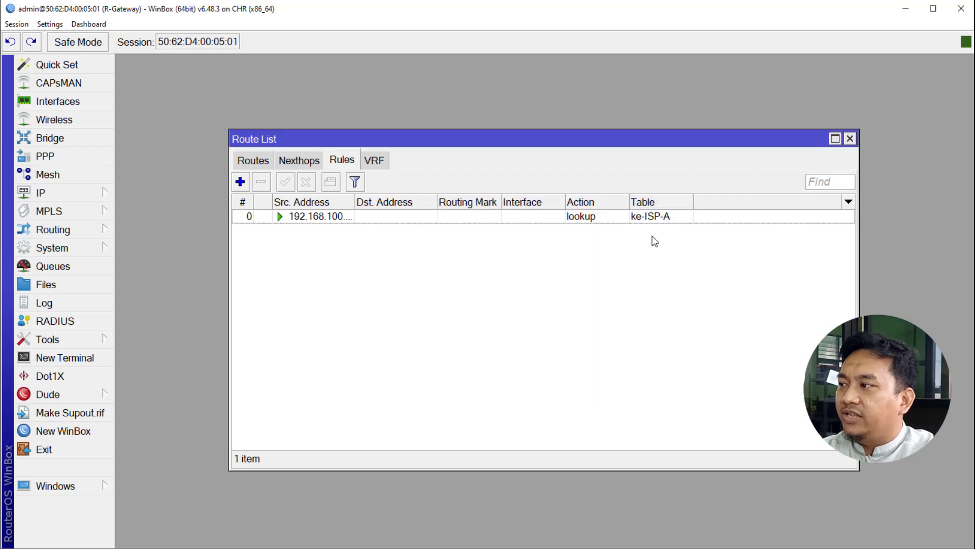
Step: Start a new route for destination 0.0.0.0/0 with gateway 10.0.137.1
{"action": "left_click", "coordinate": [254, 161]}
{"action": "left_click", "coordinate": [240, 181]}
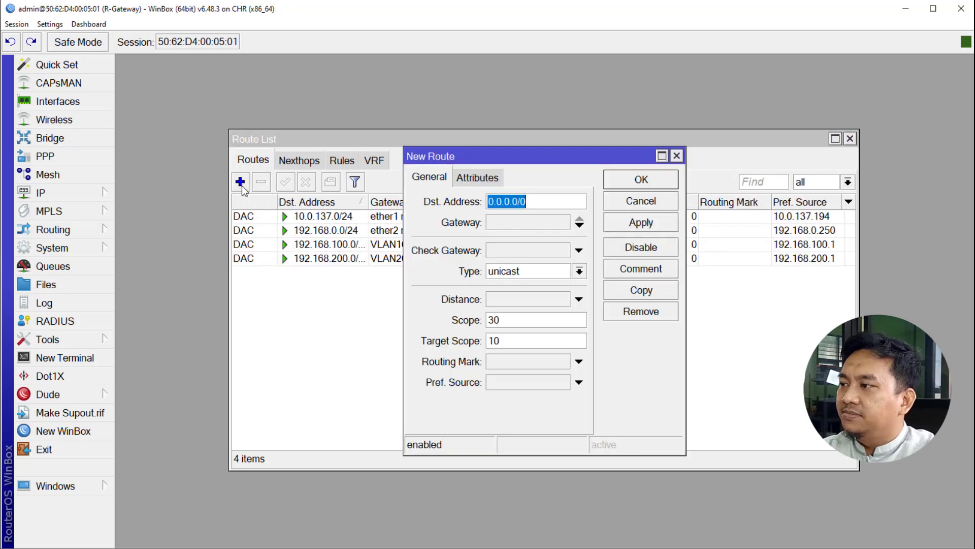
{"action": "left_click", "coordinate": [502, 222]}
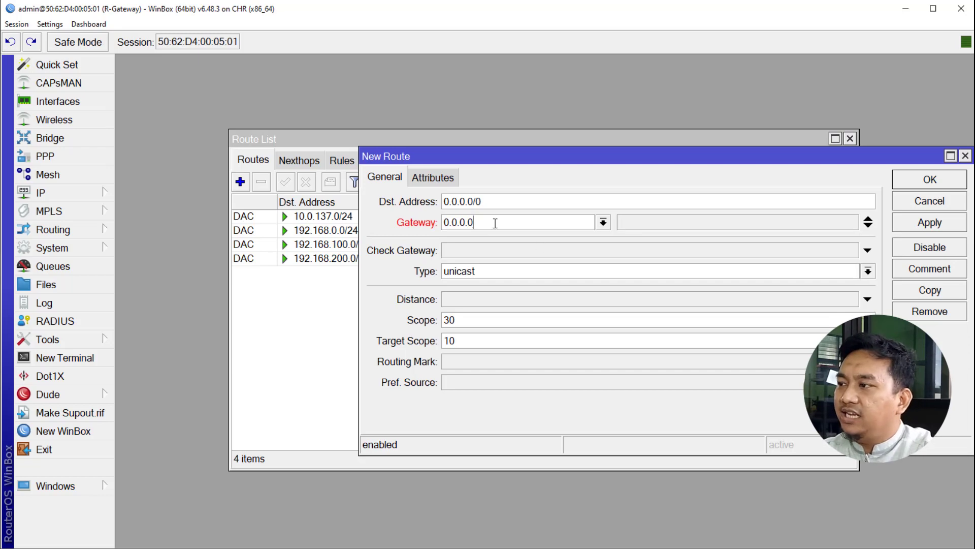
{"action": "left_click_drag", "start_coordinate": [495, 223], "coordinate": [445, 225]}
{"action": "type", "text": "10"}
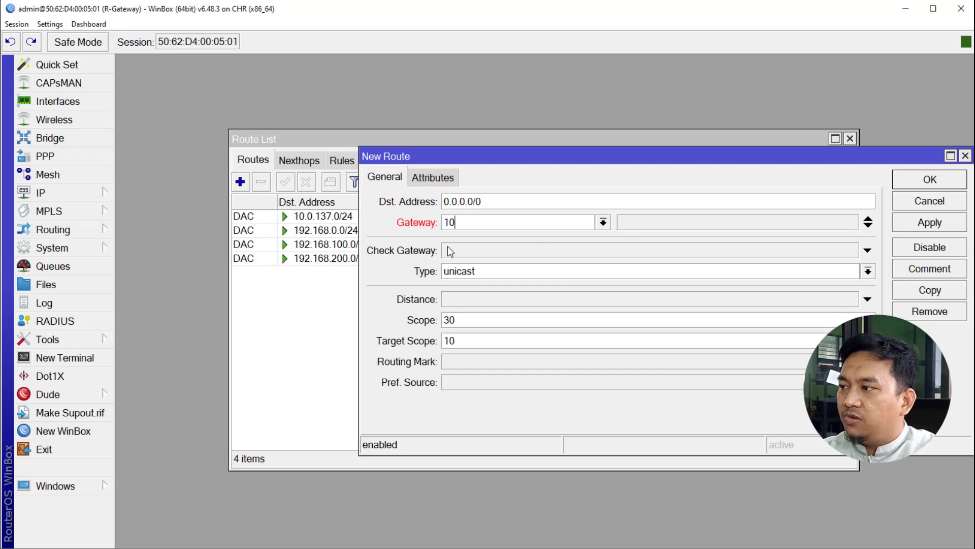
{"action": "type", "text": ".0.13"}
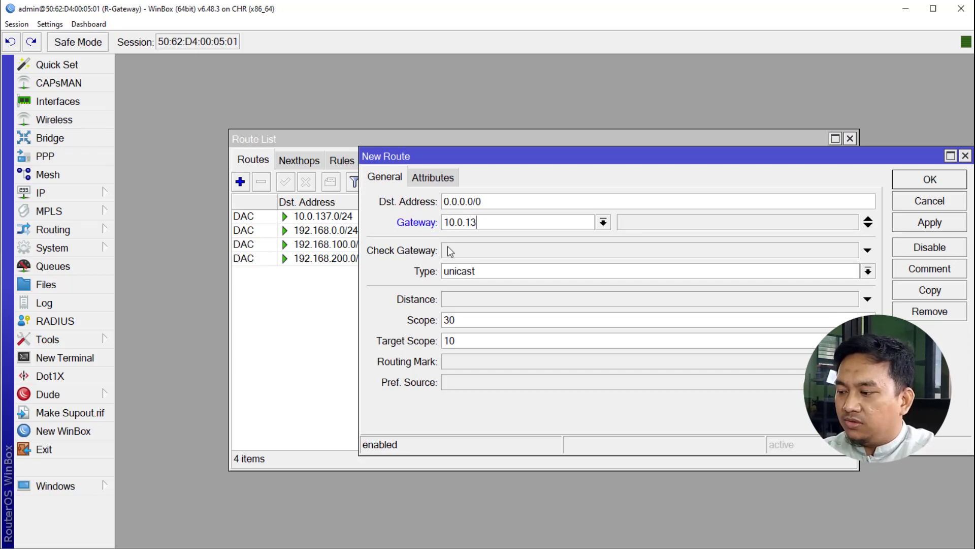
{"action": "type", "text": "7.1"}
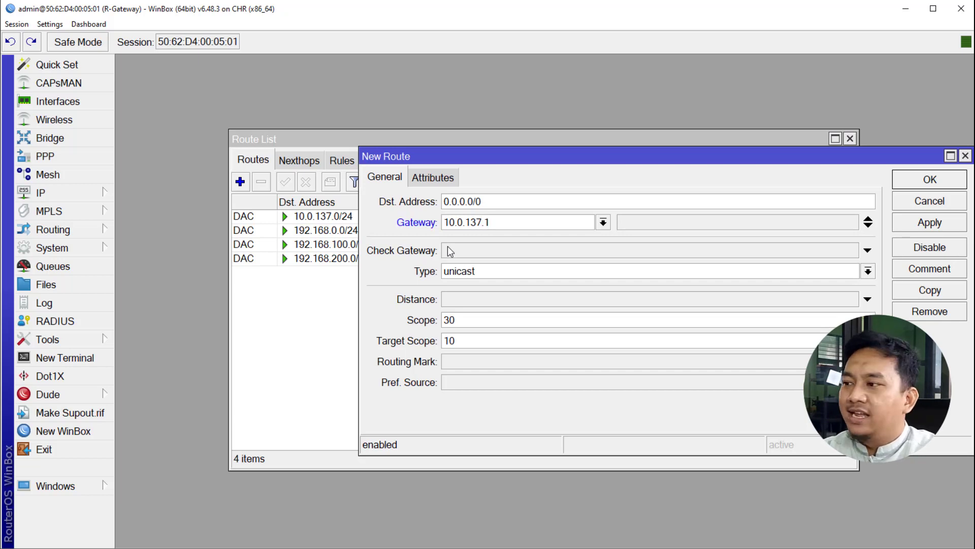
Step: Assign the routing mark ke-ISP-A to the new default route and save it
{"action": "left_click", "coordinate": [471, 362]}
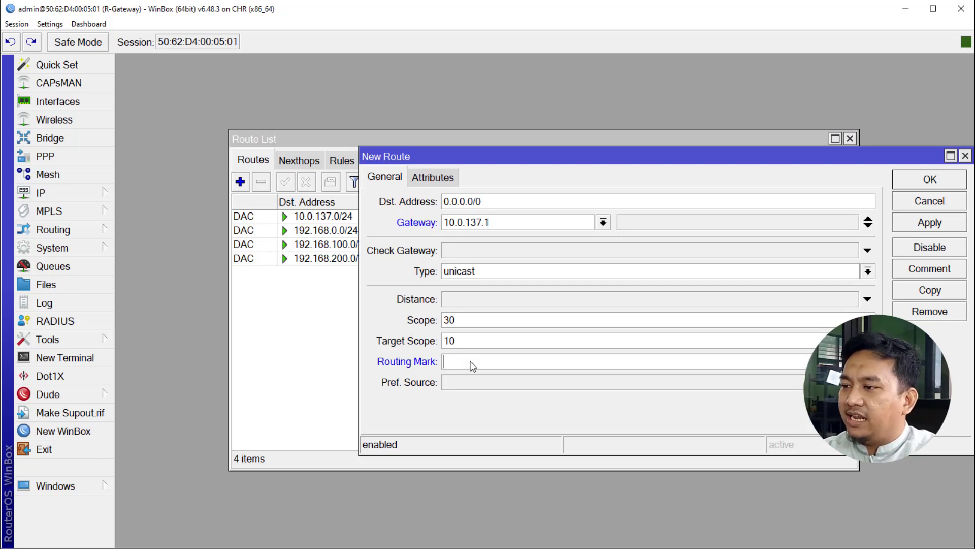
{"action": "left_click", "coordinate": [867, 362]}
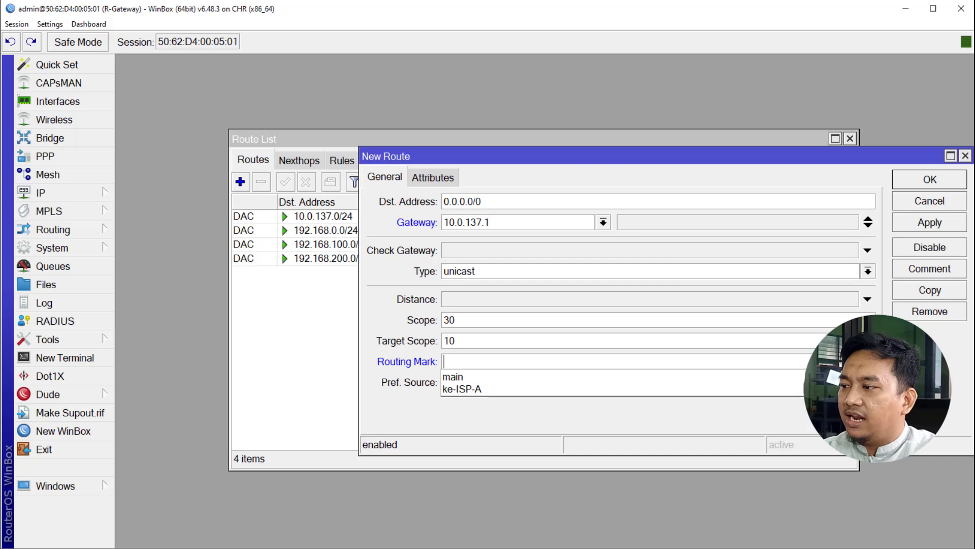
{"action": "left_click", "coordinate": [516, 393]}
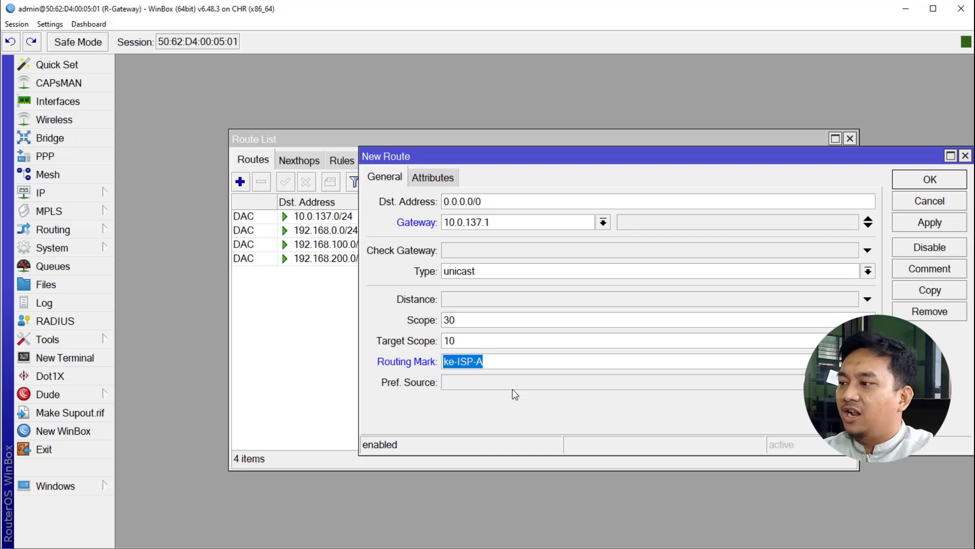
{"action": "left_click", "coordinate": [928, 222]}
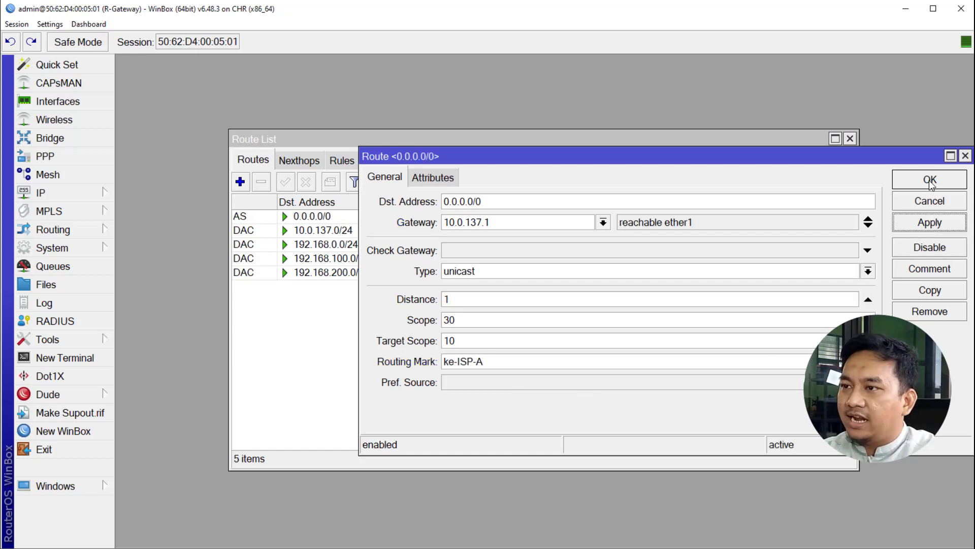
{"action": "left_click", "coordinate": [931, 183]}
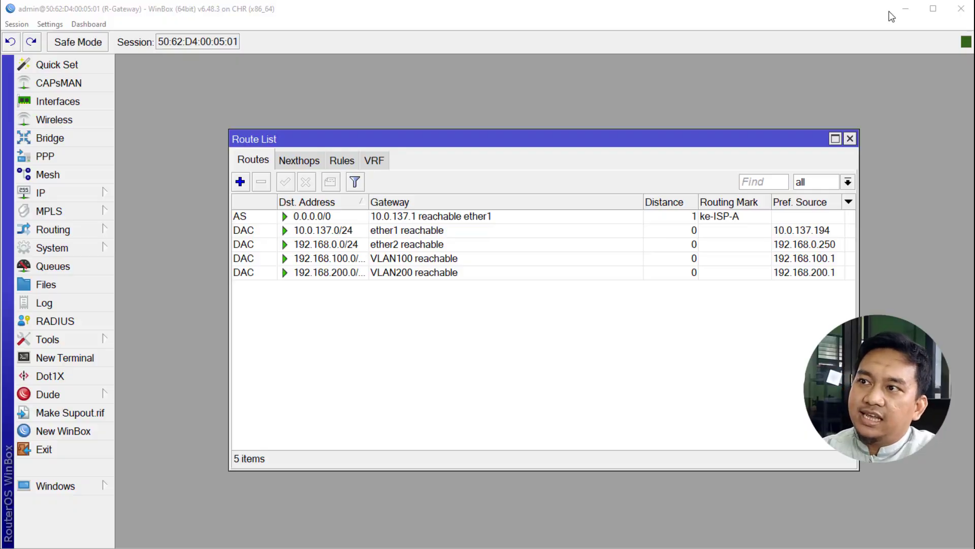
Step: Review the VLAN 200 network in the PNETLab topology, and close the route list in WinBox
{"action": "left_click", "coordinate": [906, 10]}
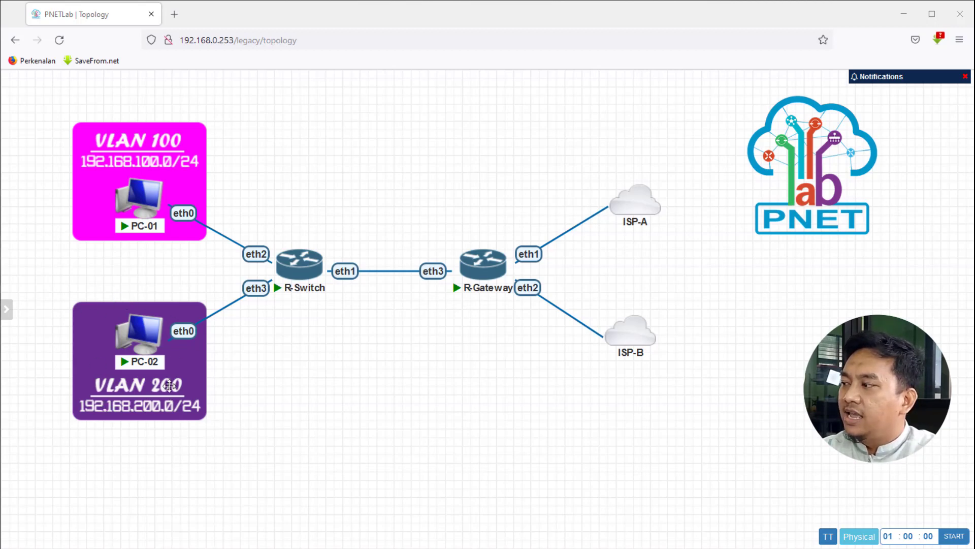
{"action": "mouse_move", "coordinate": [170, 373]}
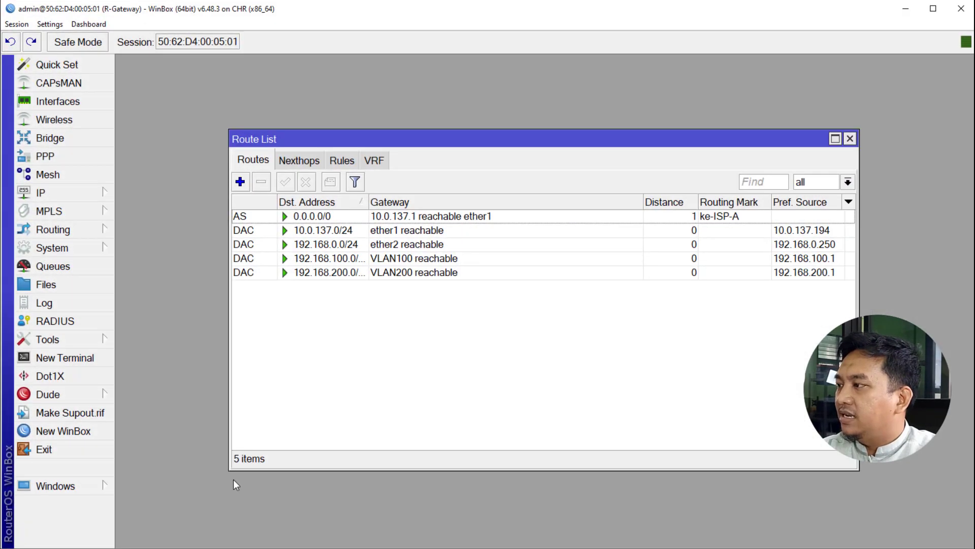
{"action": "left_click", "coordinate": [850, 138]}
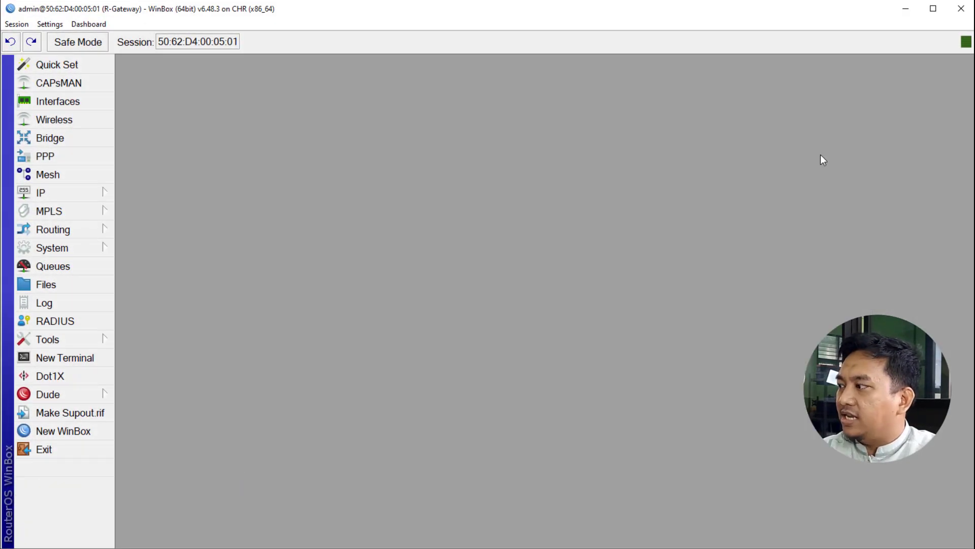
Step: Open a new terminal and begin an ip route rule add command with source address 192.168.200.0/24
{"action": "left_click", "coordinate": [84, 359]}
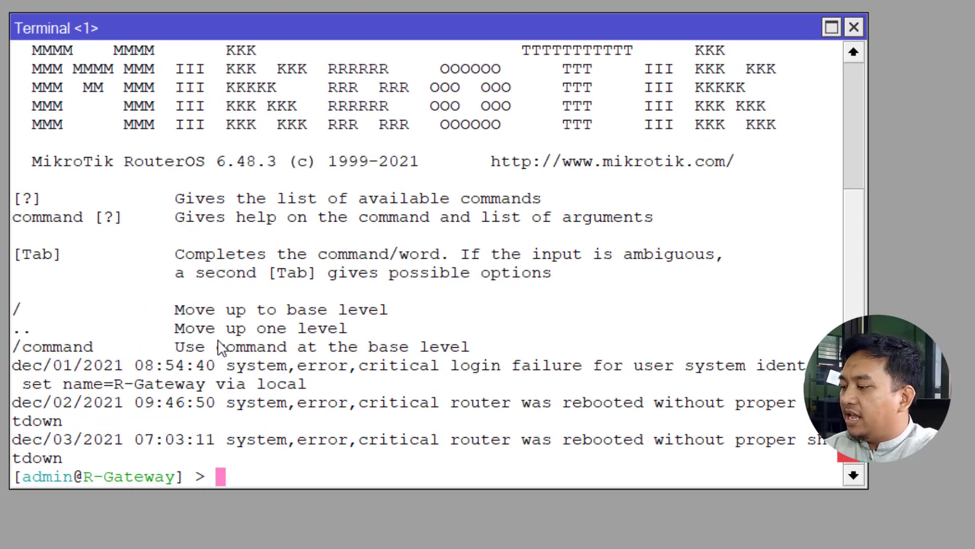
{"action": "type", "text": "ip route "}
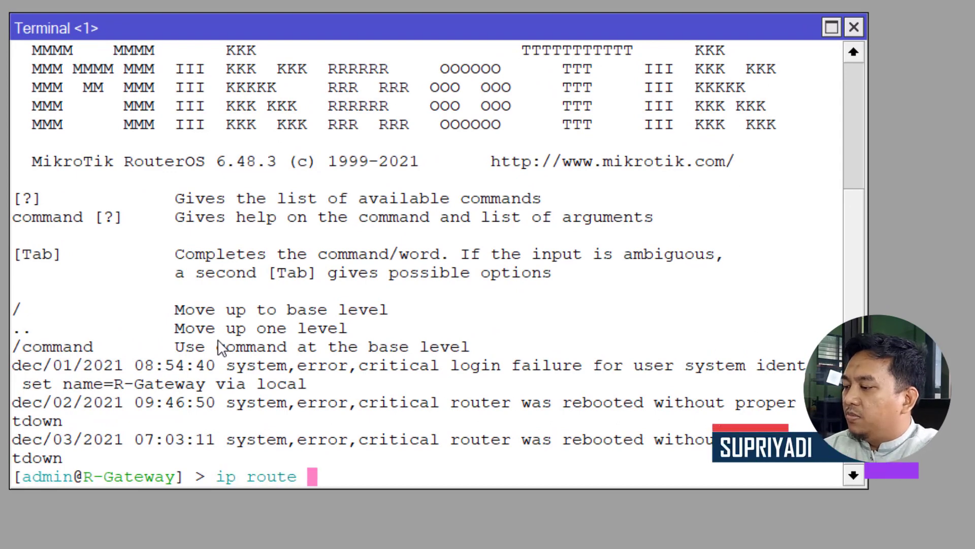
{"action": "type", "text": "ru"}
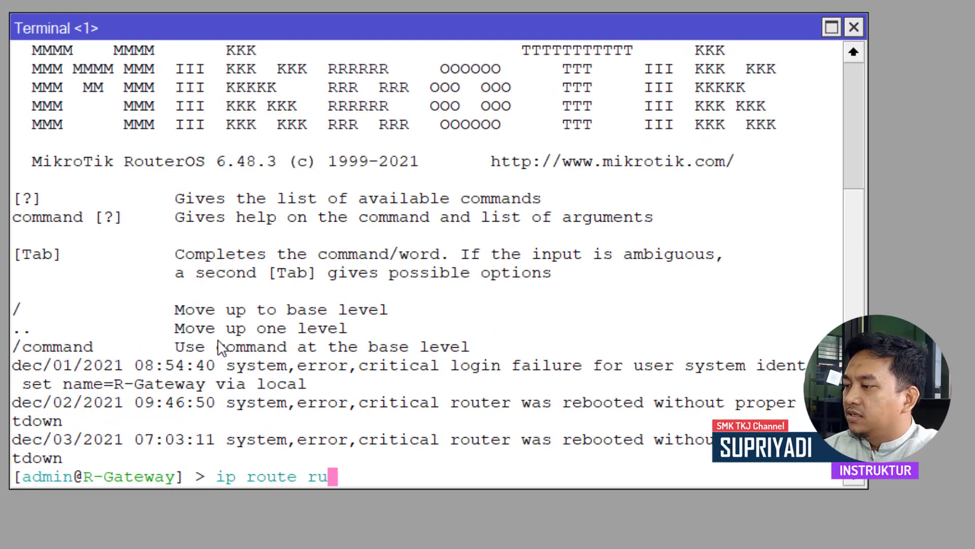
{"action": "type", "text": "le add s"}
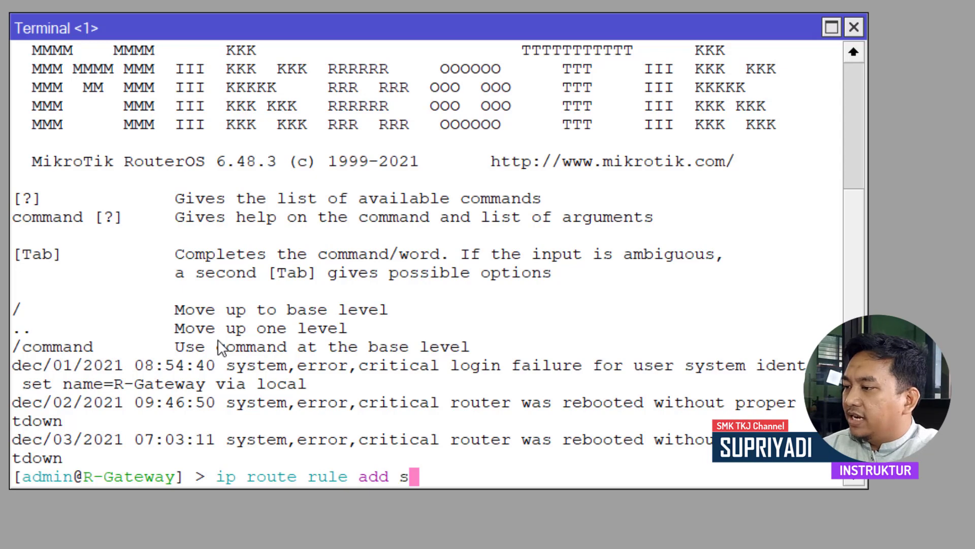
{"action": "type", "text": "rc"}
{"action": "key", "text": "Tab"}
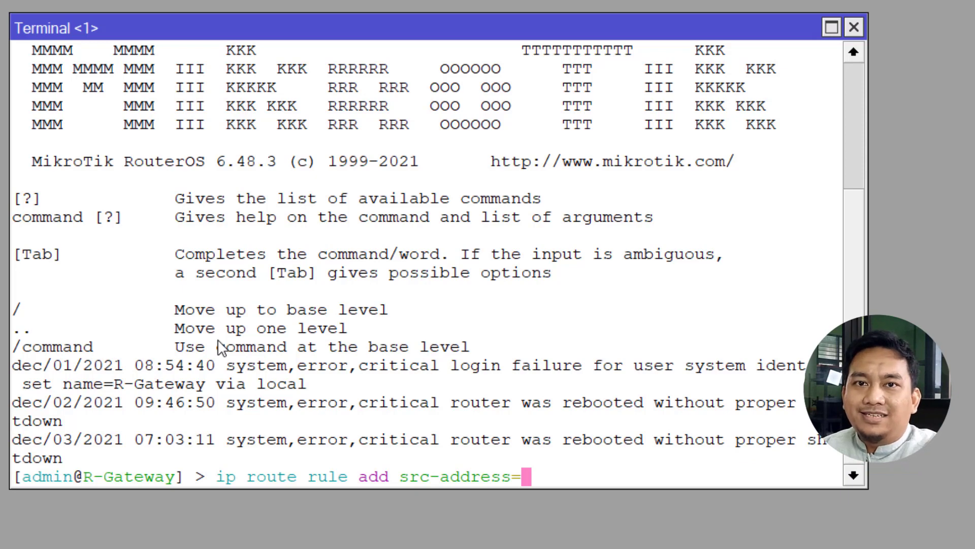
{"action": "type", "text": "19"}
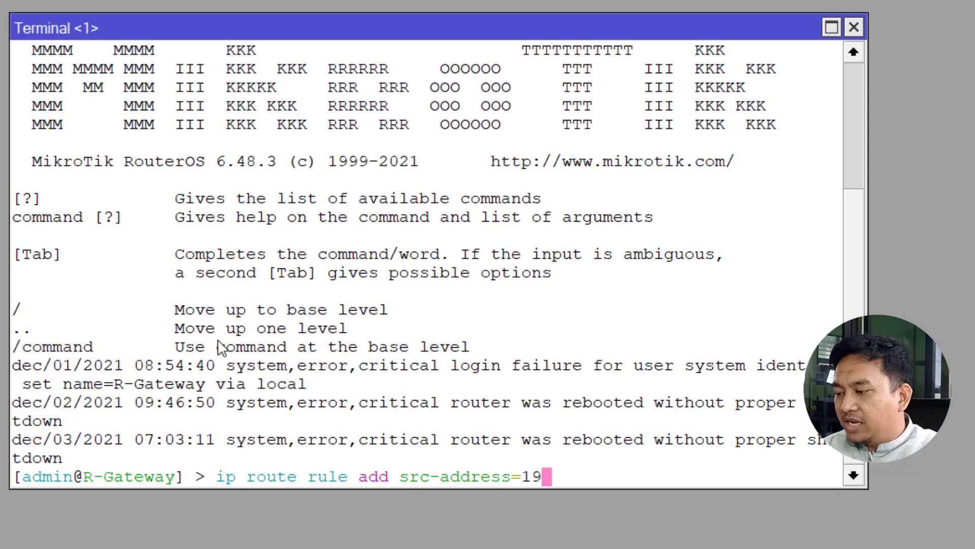
{"action": "type", "text": "2.168.1"}
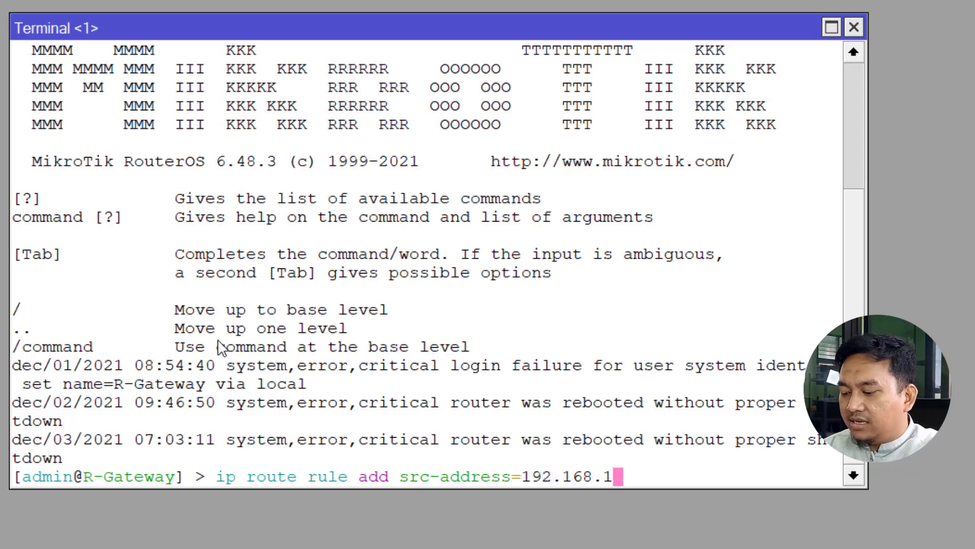
{"action": "key", "text": "BackSpace"}
{"action": "type", "text": "200."}
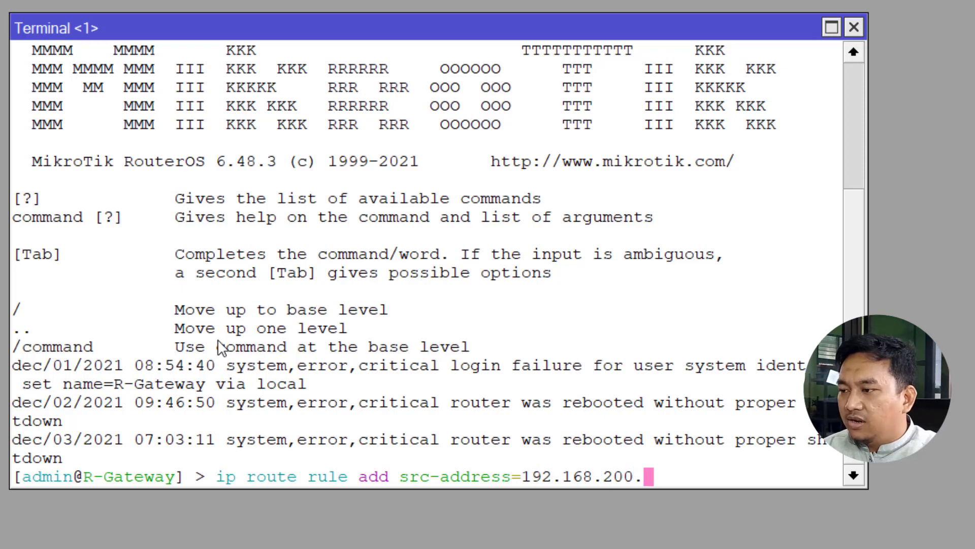
{"action": "type", "text": "0/24"}
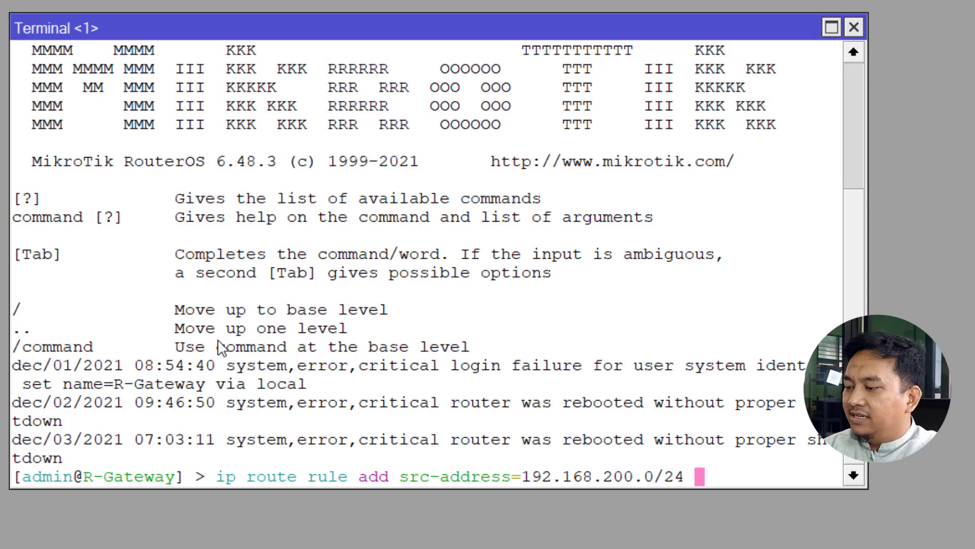
Step: Set the rule's table to ke-ISP-B and run the command to add it
{"action": "type", "text": " t"}
{"action": "key", "text": "BackSpace"}
{"action": "type", "text": "table="}
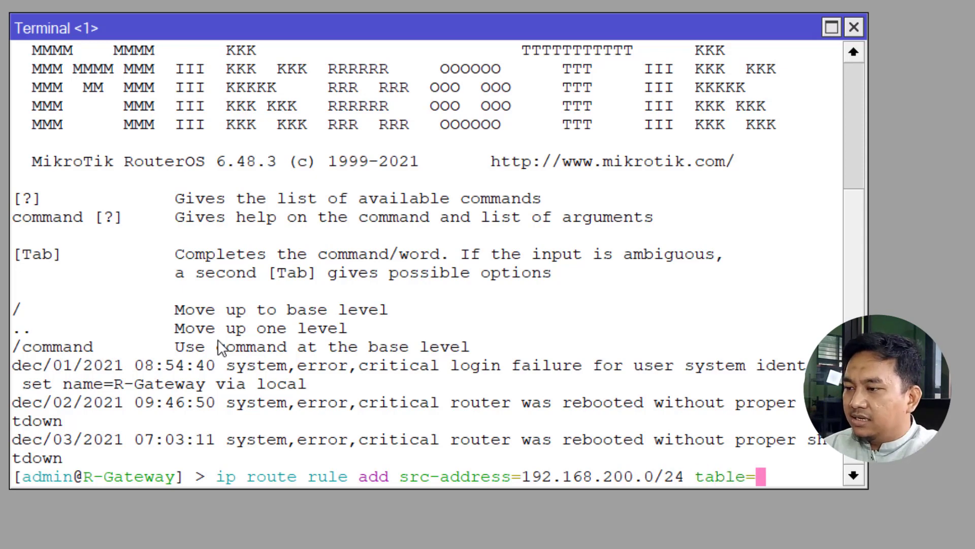
{"action": "type", "text": "ke-ISP"}
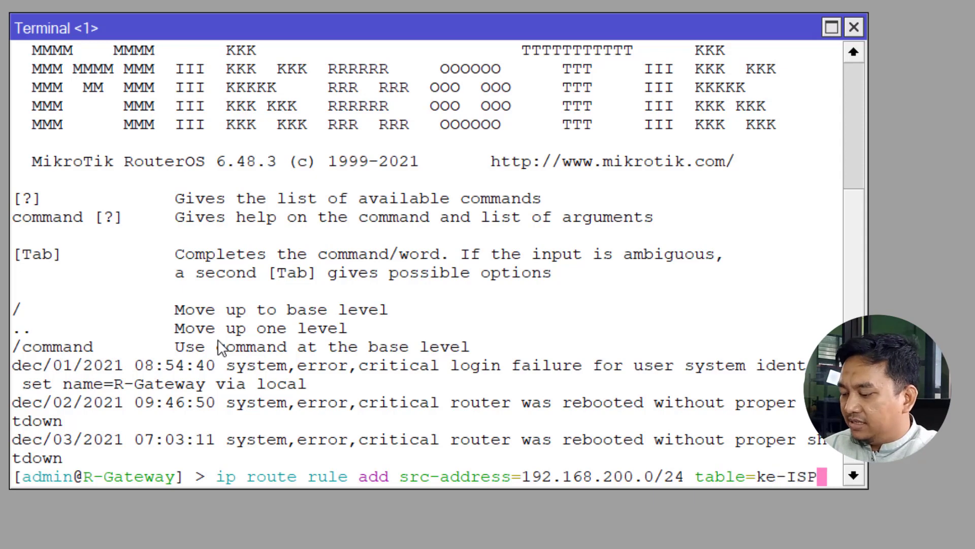
{"action": "type", "text": "-B"}
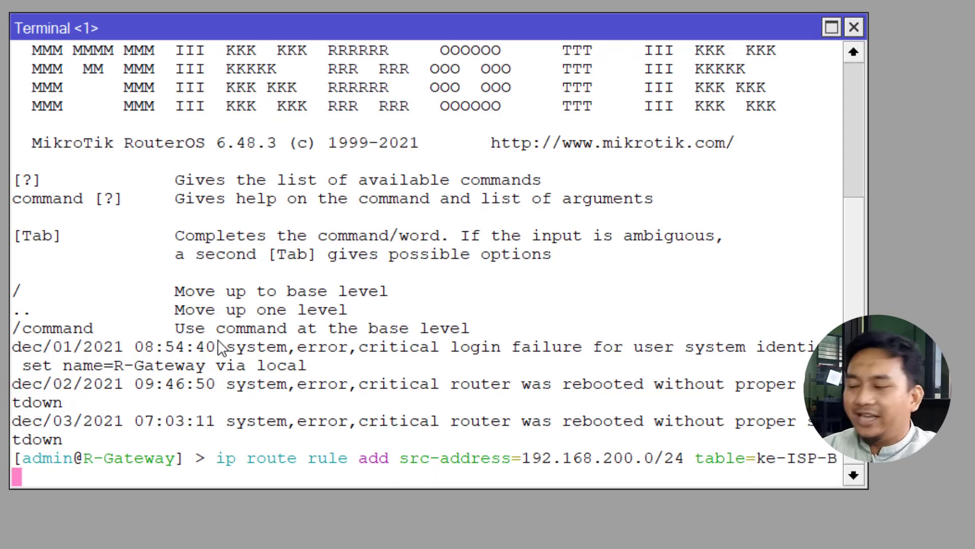
{"action": "key", "text": "Return"}
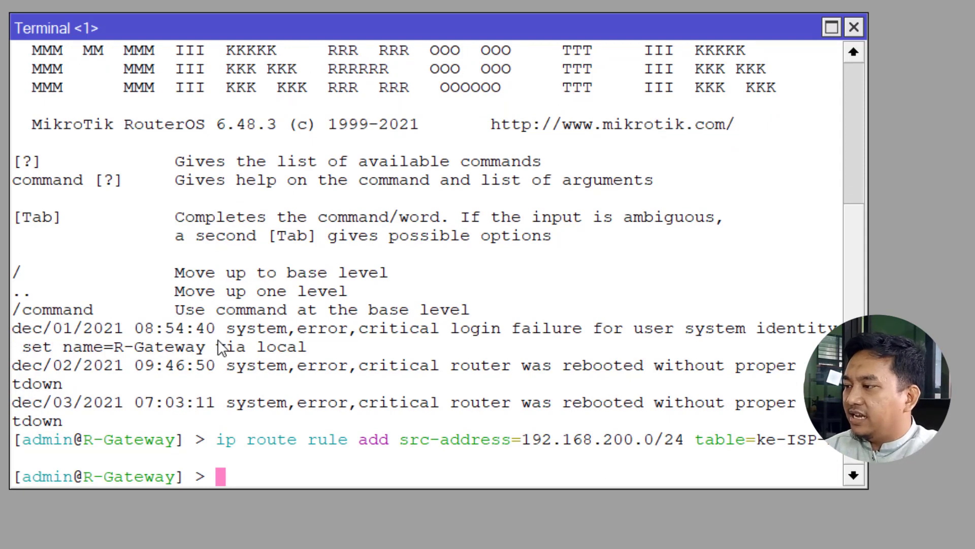
Step: Print the list of IP route rules in the terminal
{"action": "type", "text": "ip "}
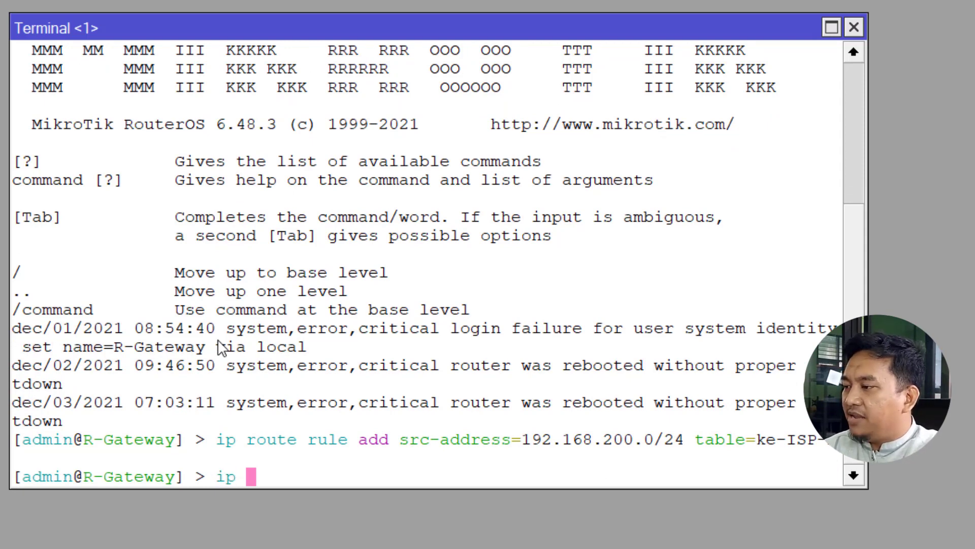
{"action": "type", "text": "route rule print"}
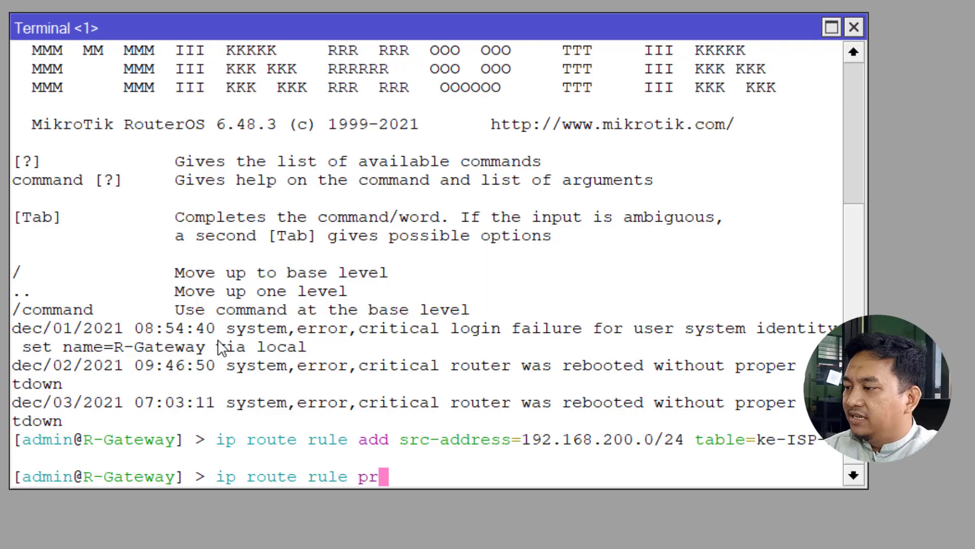
{"action": "key", "text": "Return"}
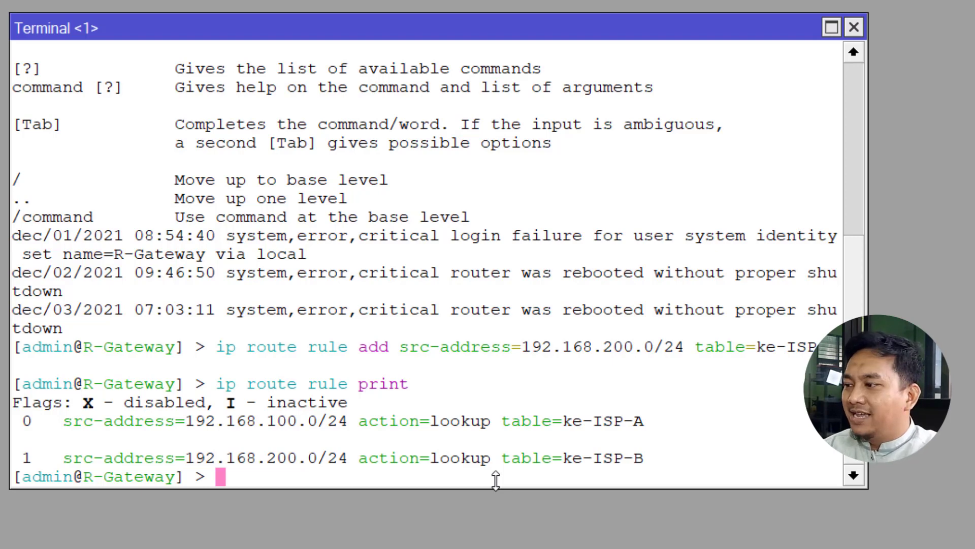
Step: Add a default route in the terminal with gateway 192.168.0.1 and routing mark ke-ISP-B
{"action": "type", "text": "ip"}
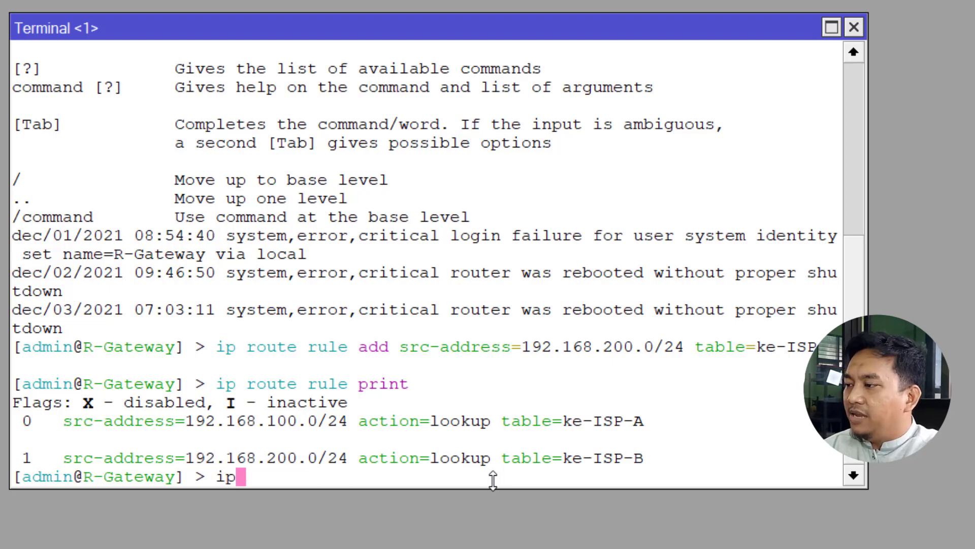
{"action": "type", "text": " route add gateway="}
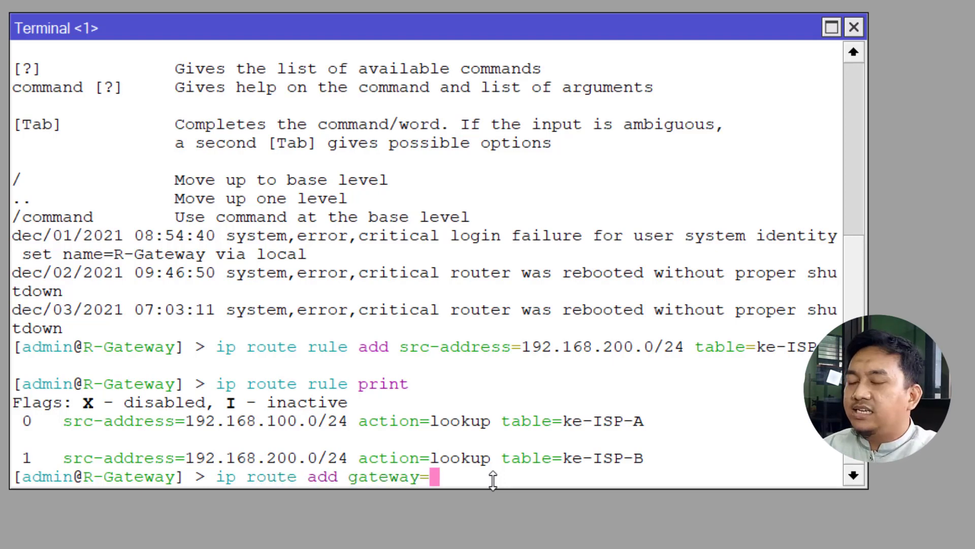
{"action": "type", "text": "192.168."}
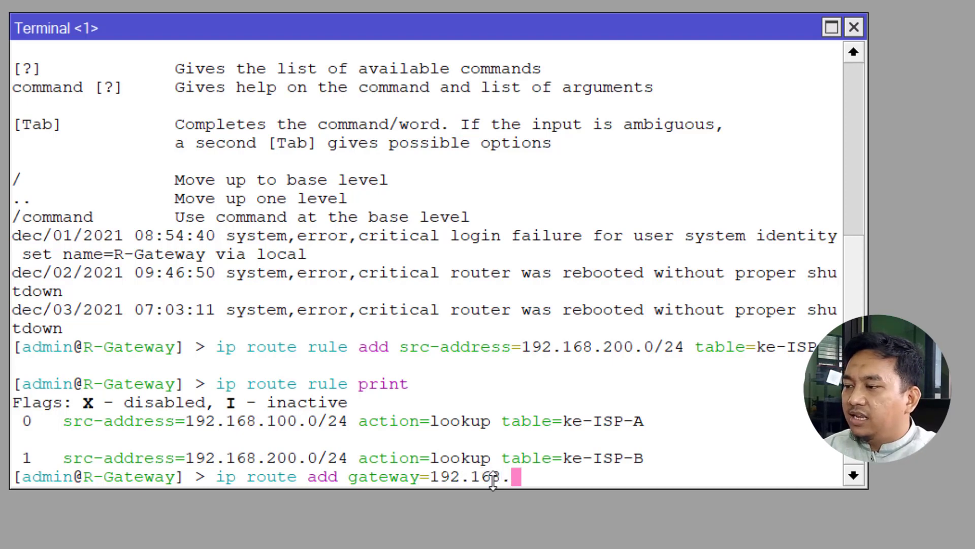
{"action": "type", "text": "0.1"}
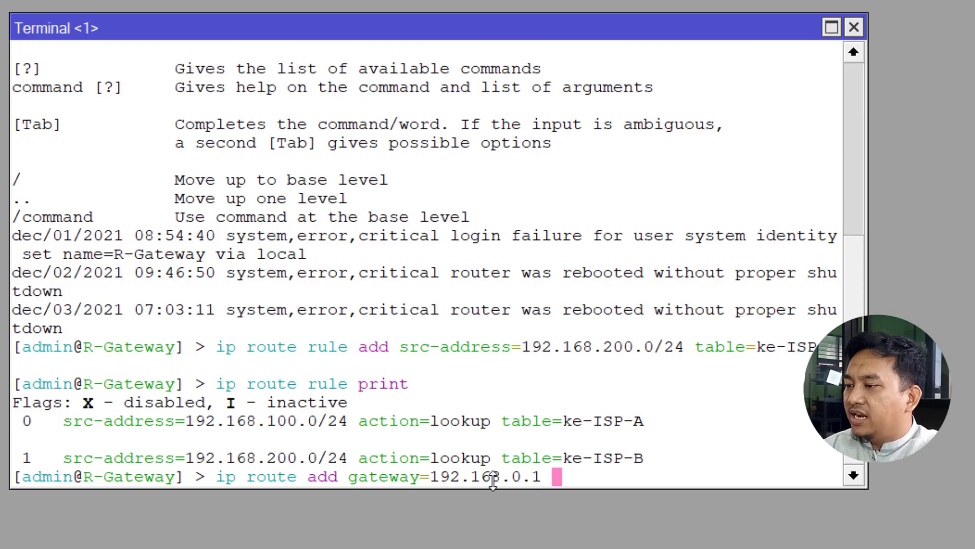
{"action": "type", "text": " rout"}
{"action": "key", "text": "Tab"}
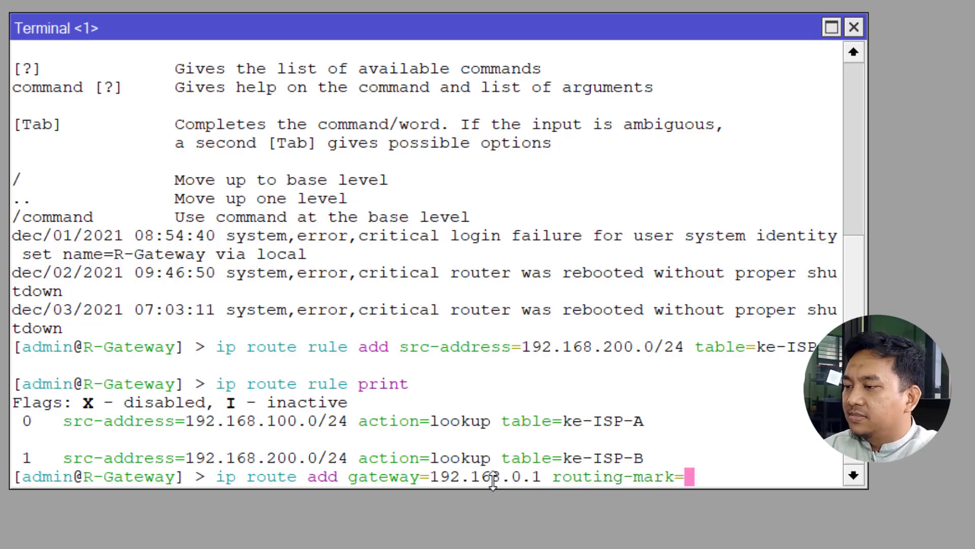
{"action": "type", "text": "ke"}
{"action": "key", "text": "Tab"}
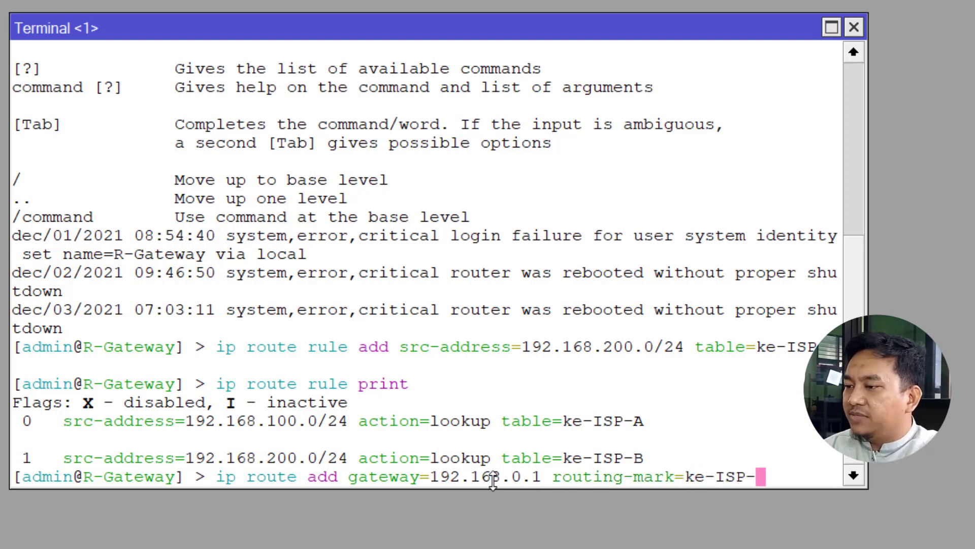
{"action": "type", "text": "B"}
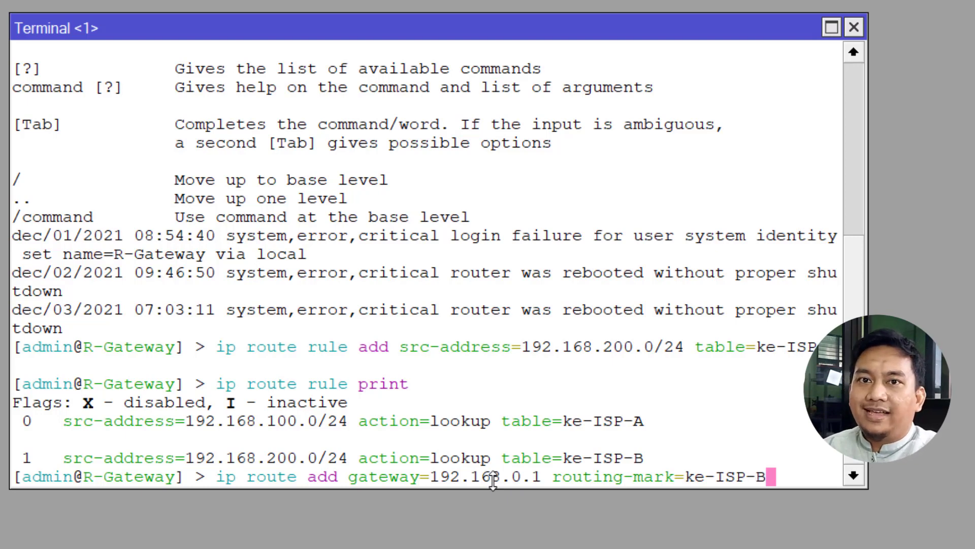
{"action": "key", "text": "Return"}
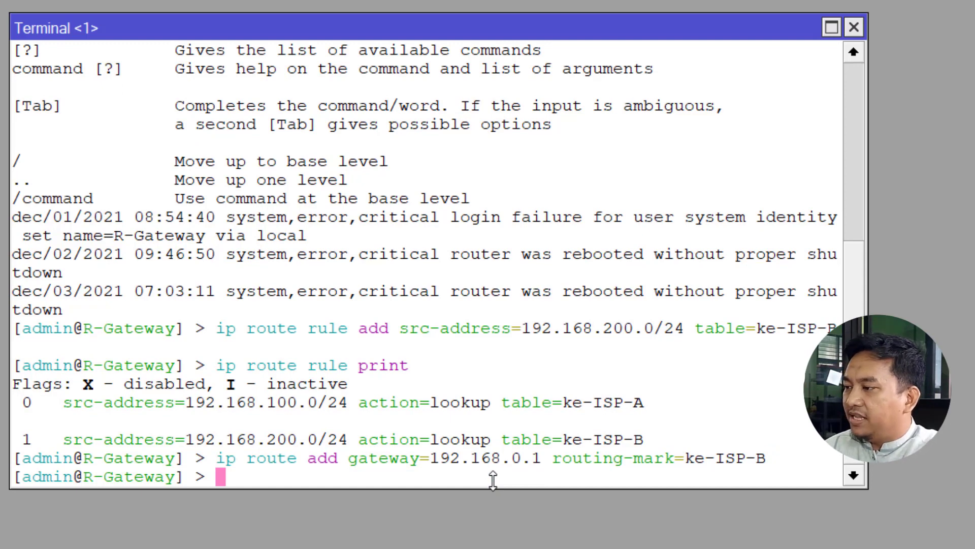
Step: Print the routing table in the terminal, and check both marked default routes in the IP route list
{"action": "type", "text": "ip route print"}
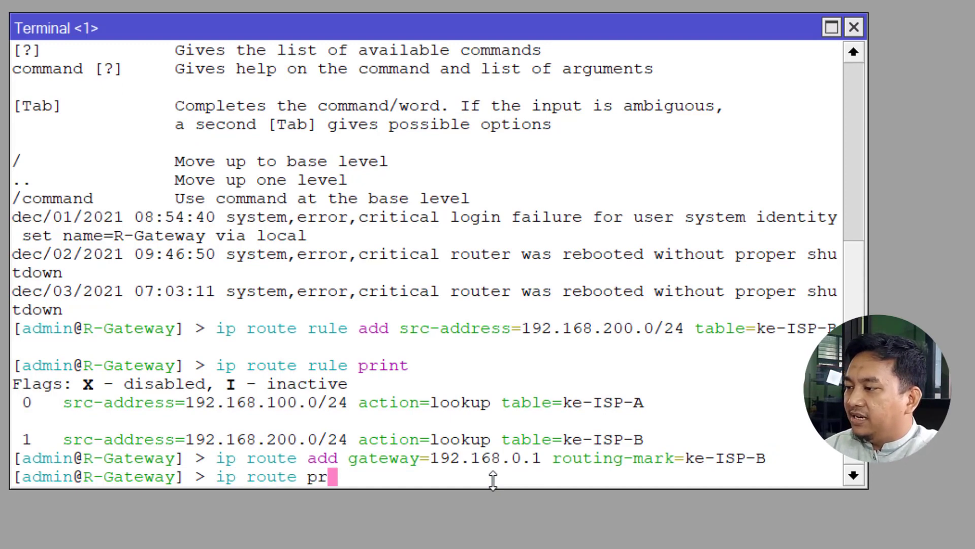
{"action": "key", "text": "Return"}
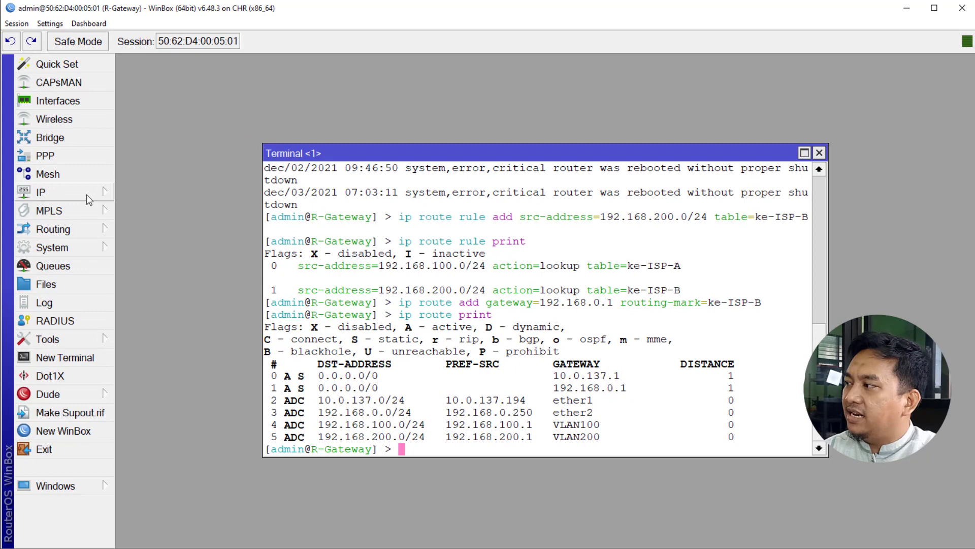
{"action": "left_click", "coordinate": [86, 194]}
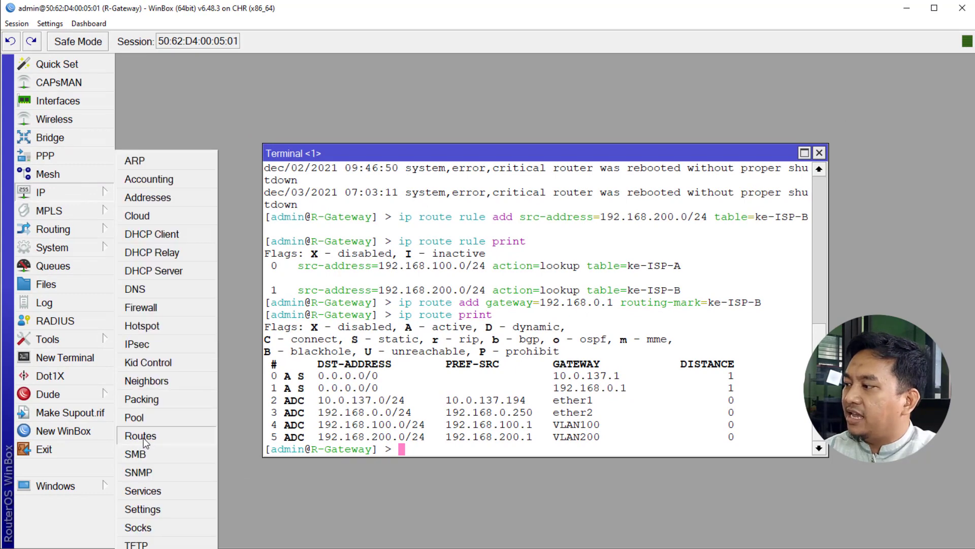
{"action": "left_click", "coordinate": [143, 437]}
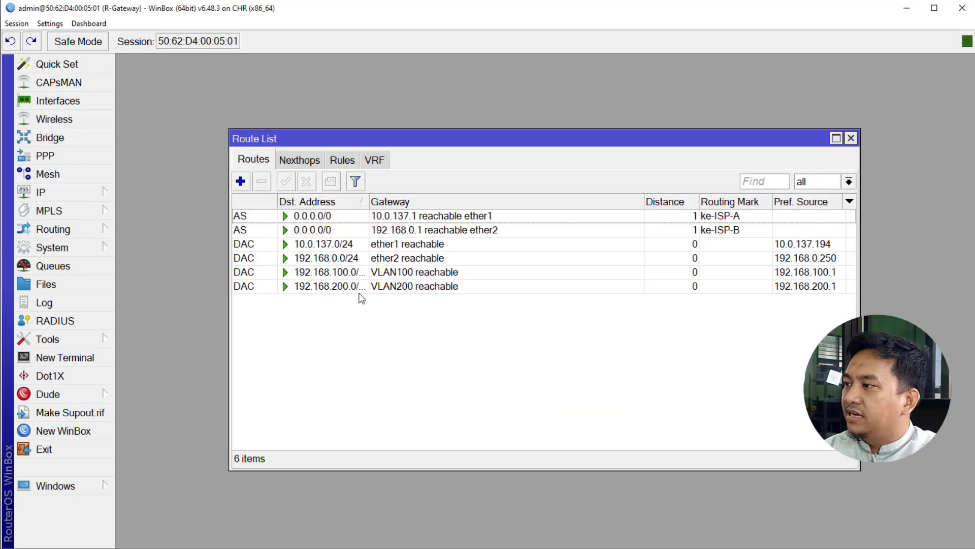
{"action": "left_click", "coordinate": [271, 221]}
{"action": "left_click", "coordinate": [265, 233]}
{"action": "left_click", "coordinate": [267, 219]}
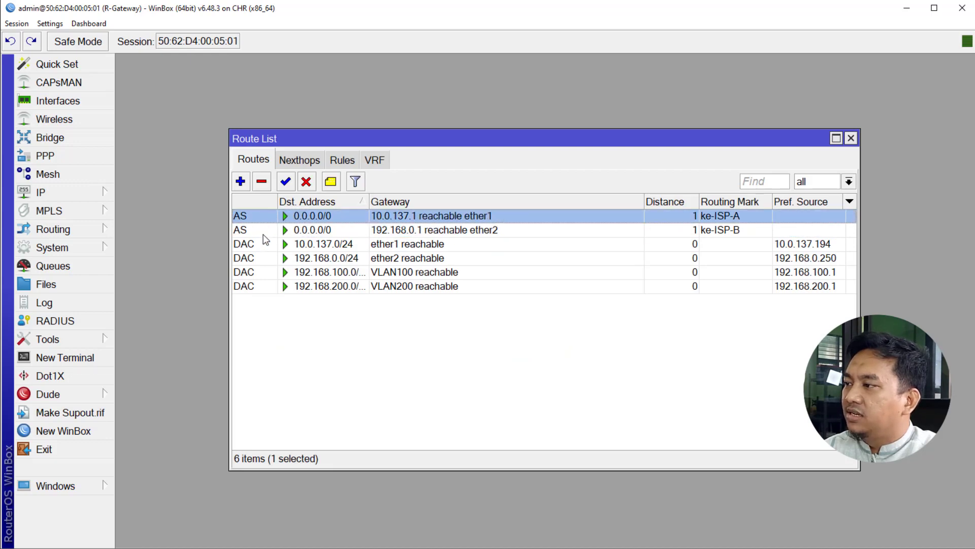
{"action": "left_click", "coordinate": [264, 232]}
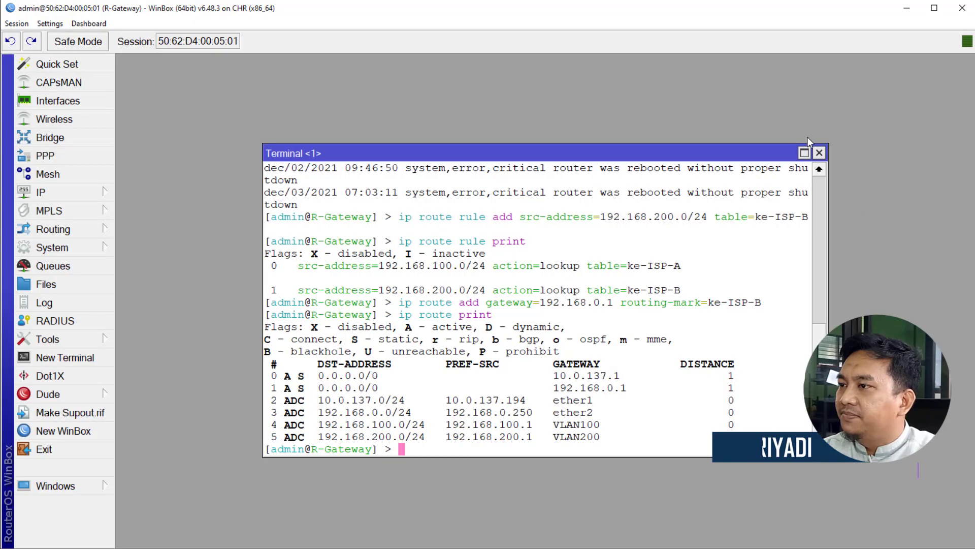
Step: Close the terminal and start a new firewall NAT rule with chain srcnat and out interface ether1
{"action": "left_click", "coordinate": [817, 153]}
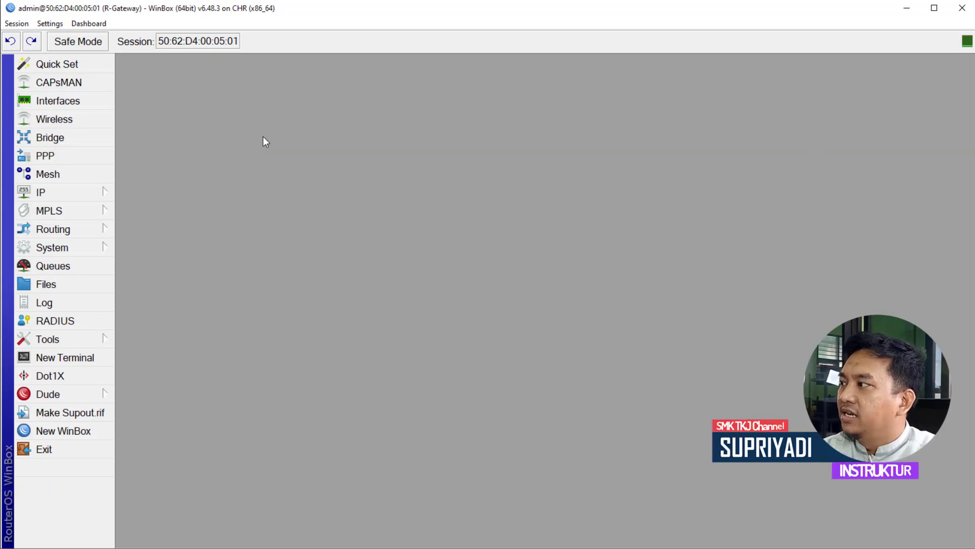
{"action": "left_click", "coordinate": [72, 196]}
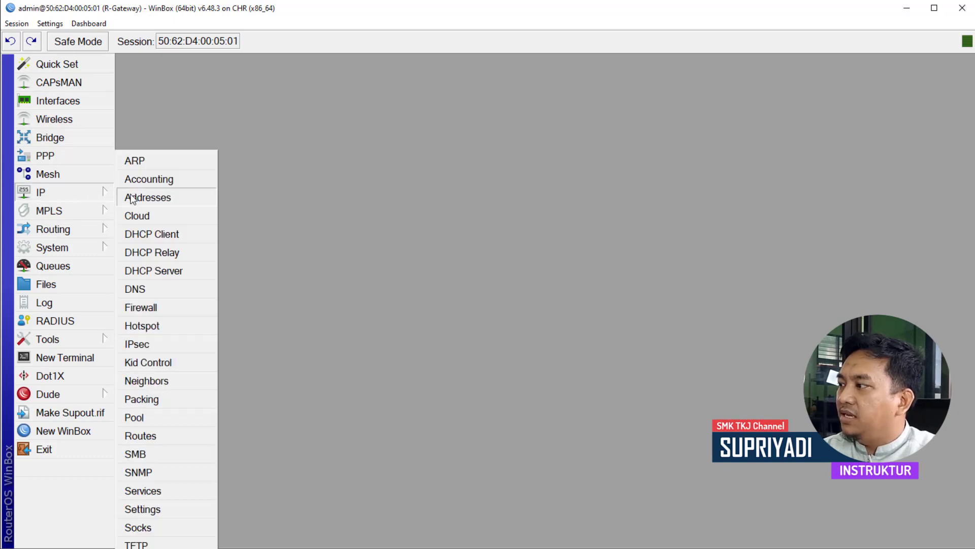
{"action": "left_click", "coordinate": [148, 307]}
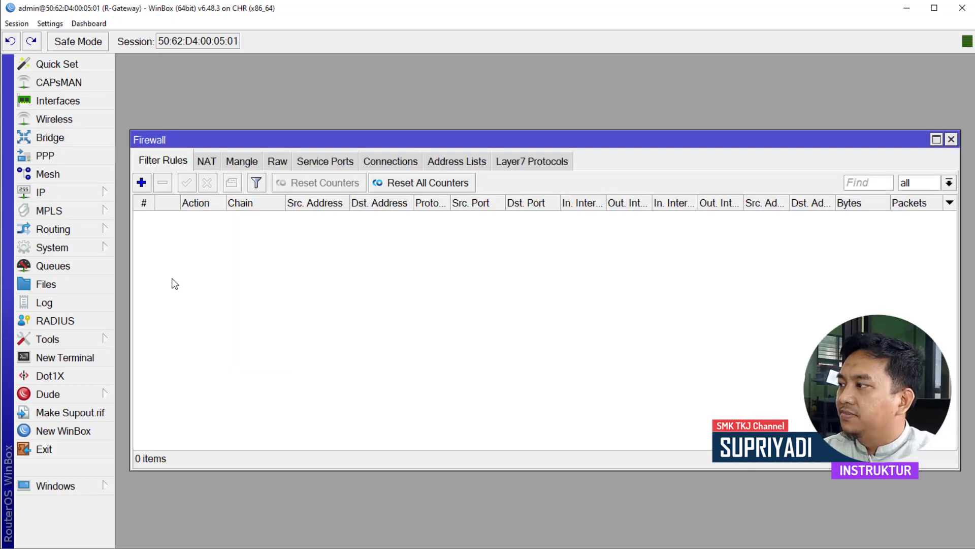
{"action": "left_click", "coordinate": [207, 161]}
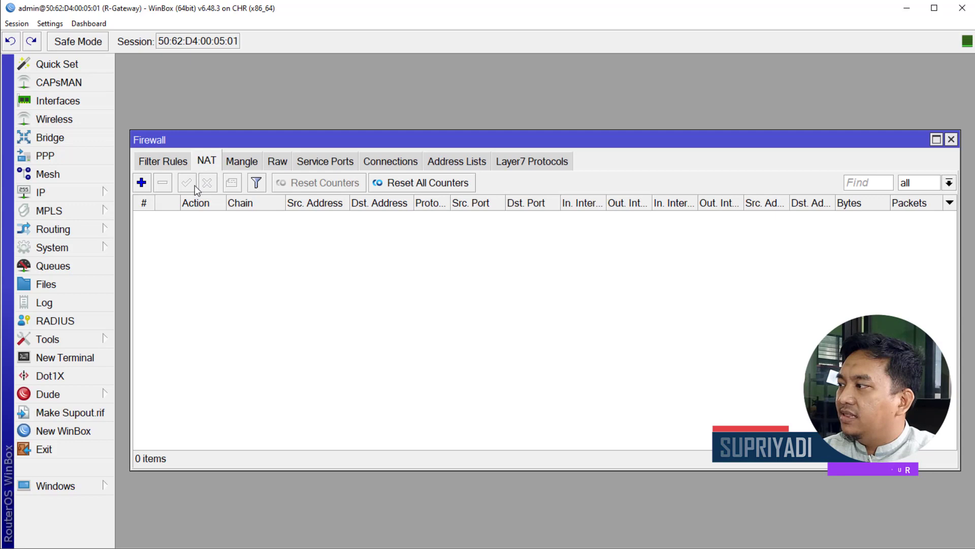
{"action": "left_click", "coordinate": [142, 184]}
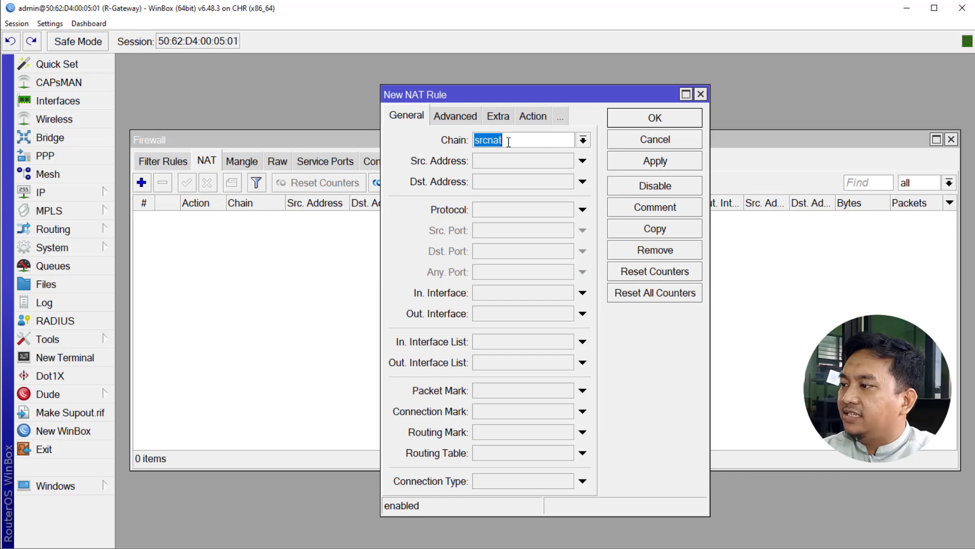
{"action": "left_click", "coordinate": [478, 314]}
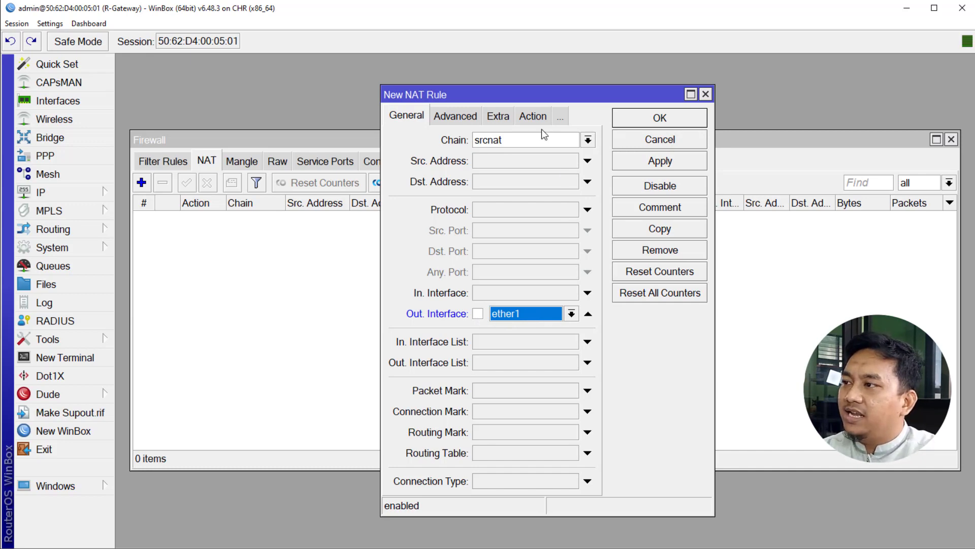
Step: Set the new NAT rule's action to masquerade, save the rule and close the Firewall window
{"action": "left_click", "coordinate": [532, 116]}
{"action": "left_click", "coordinate": [517, 141]}
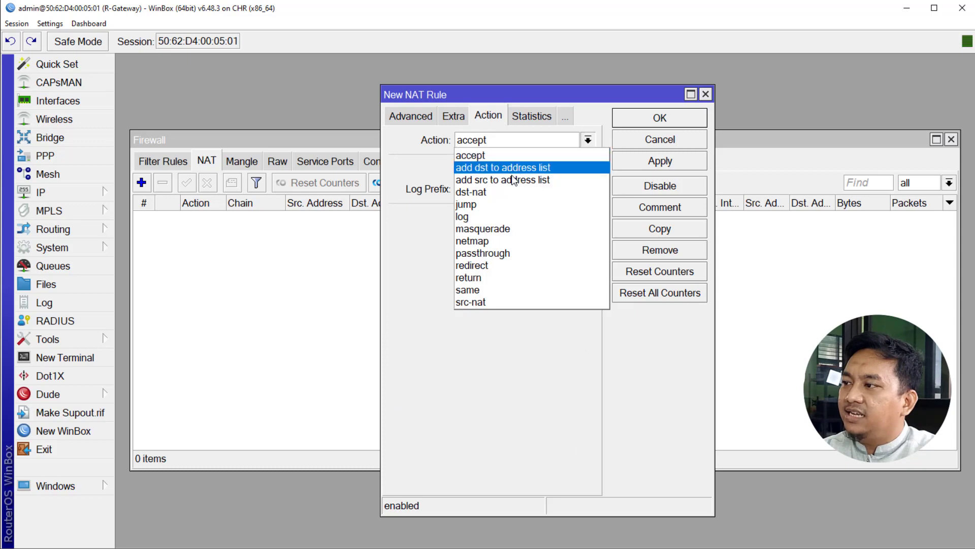
{"action": "left_click", "coordinate": [509, 229]}
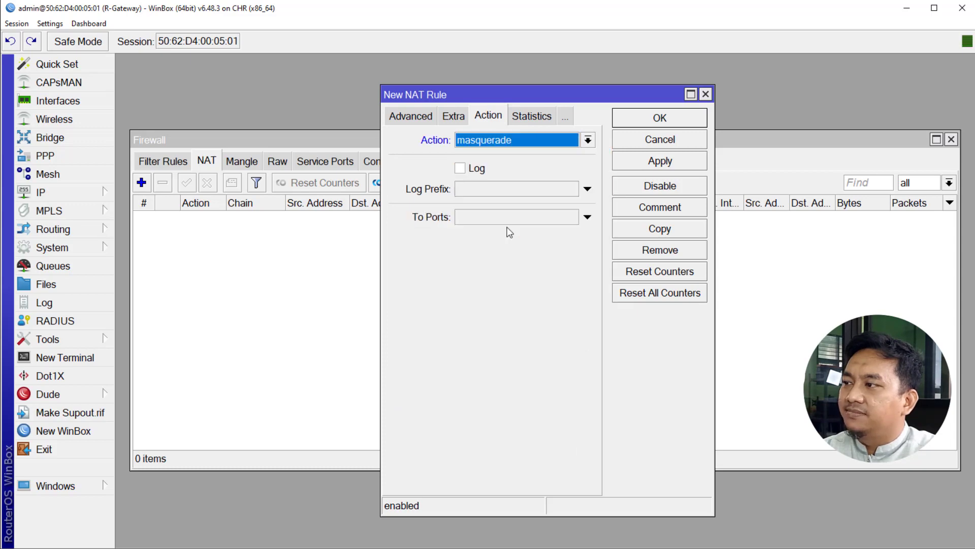
{"action": "left_click", "coordinate": [660, 162]}
{"action": "left_click", "coordinate": [661, 120]}
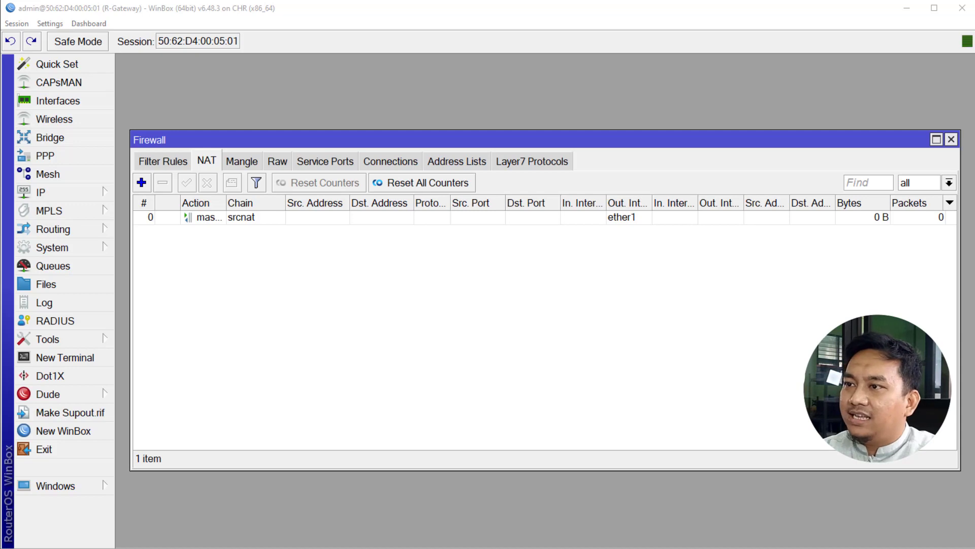
{"action": "left_click", "coordinate": [951, 139]}
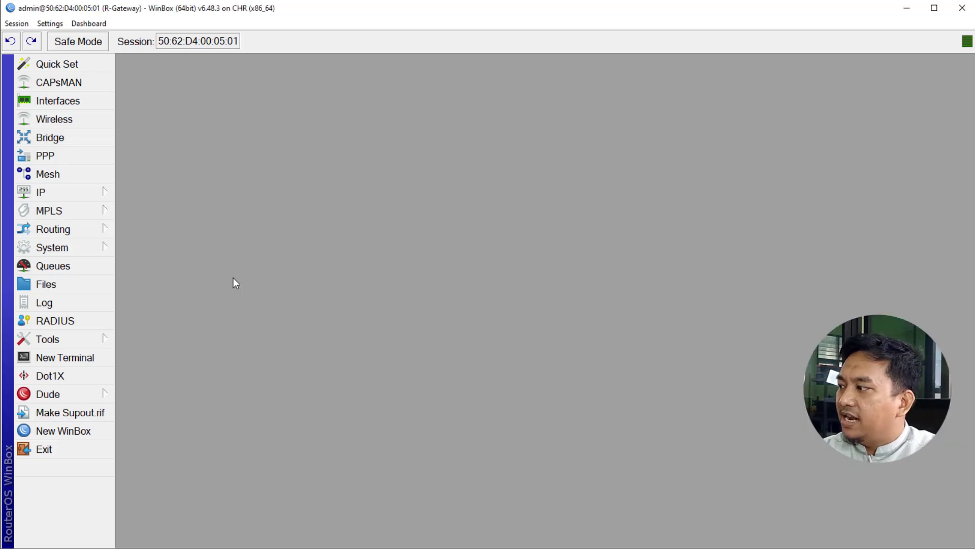
Step: Add a NAT rule in a new terminal with chain srcnat, out-interface ether2 and action masquerade
{"action": "left_click", "coordinate": [60, 359]}
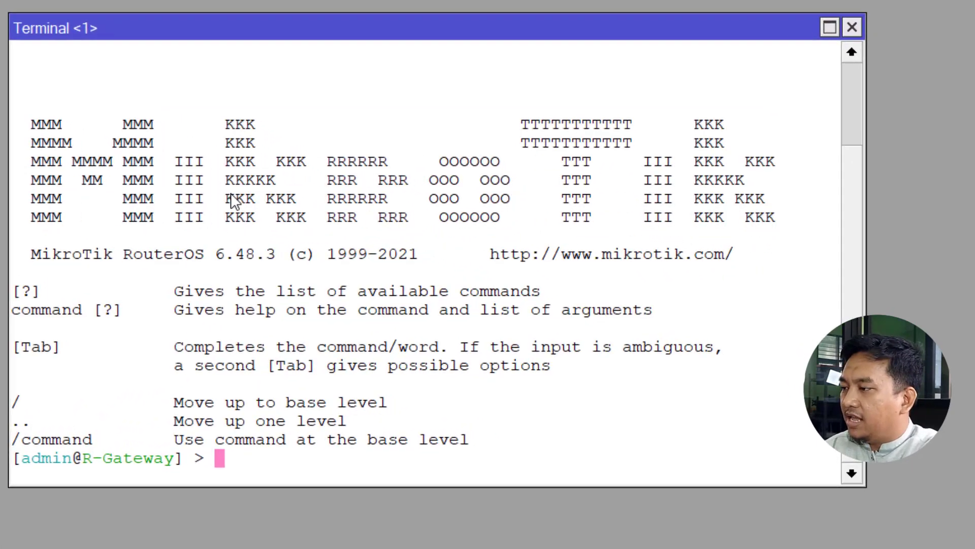
{"action": "type", "text": "ip firewall "}
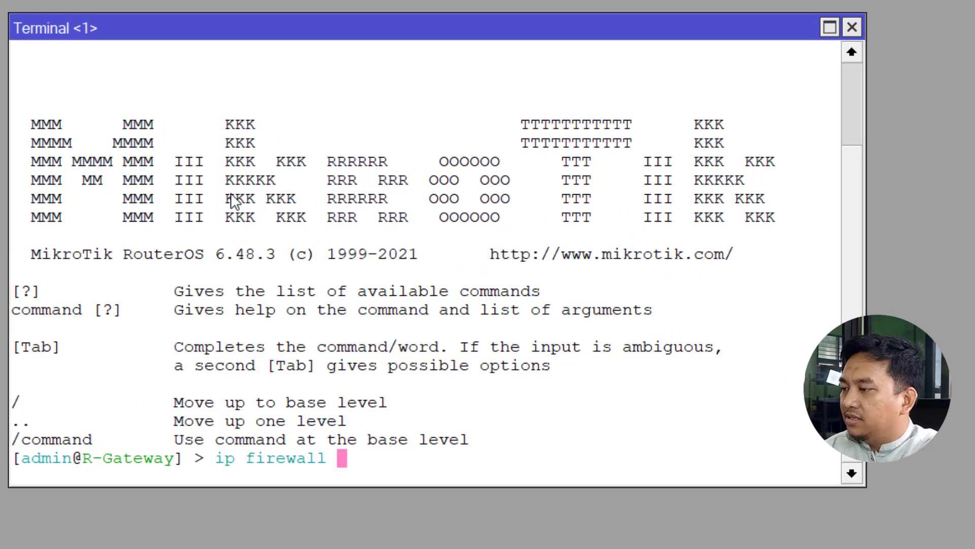
{"action": "type", "text": "nat add chain="}
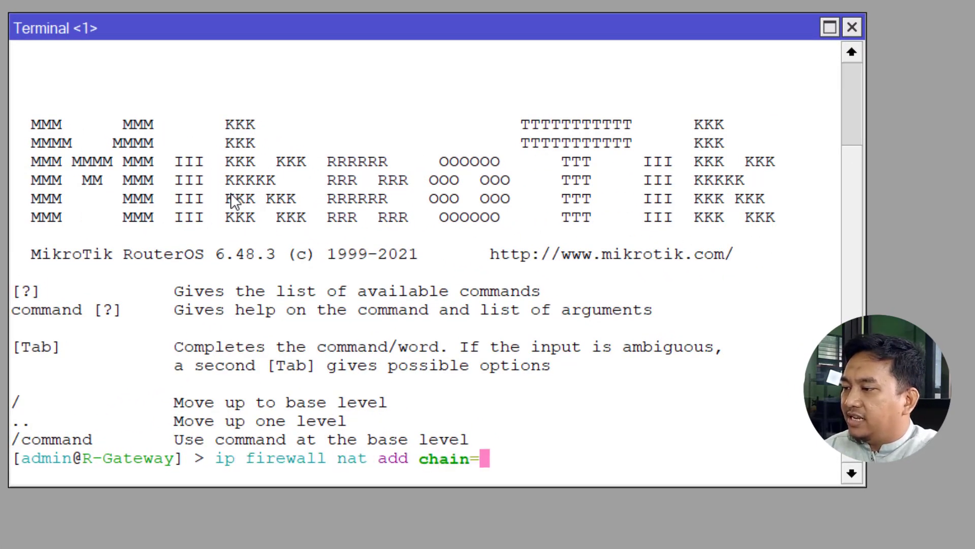
{"action": "type", "text": "srcnat "}
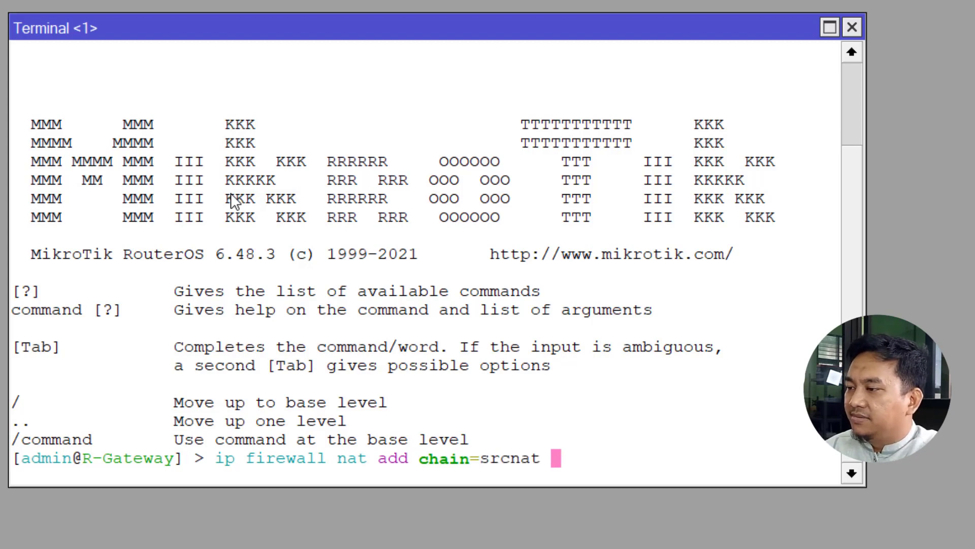
{"action": "type", "text": "out-interface"}
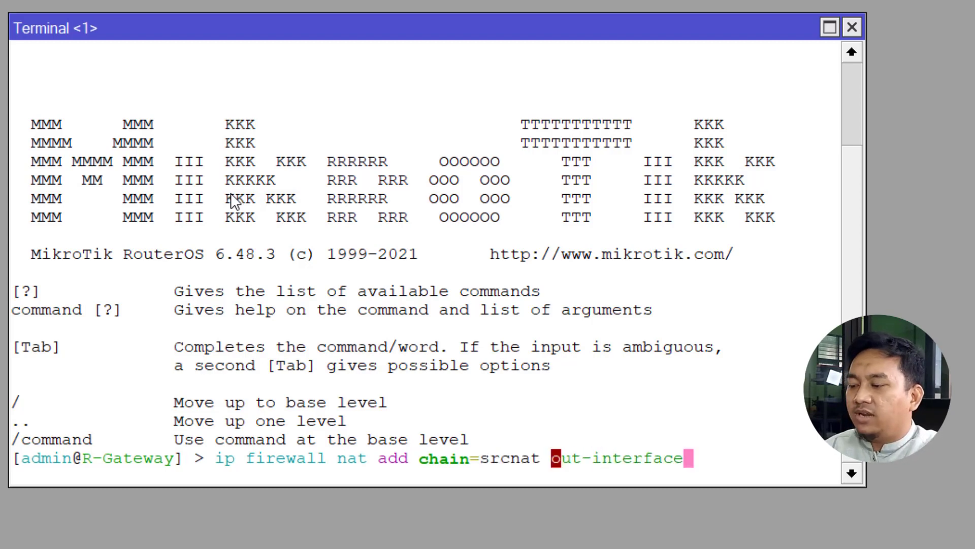
{"action": "type", "text": "="}
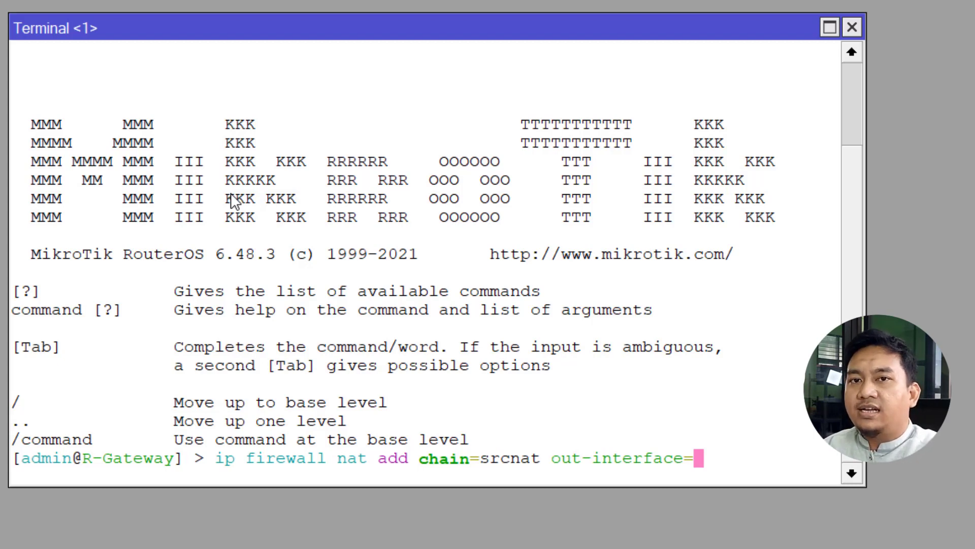
{"action": "type", "text": "ether2"}
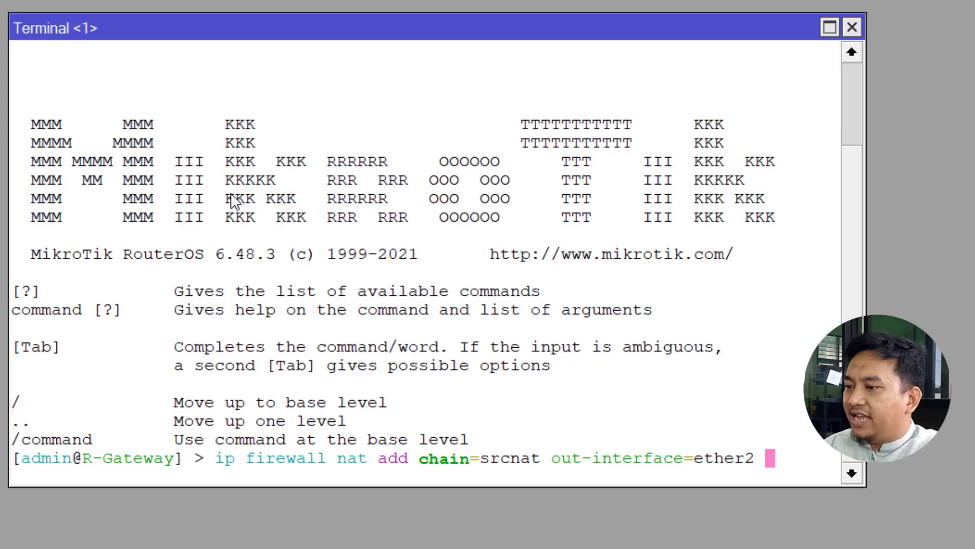
{"action": "type", "text": " action"}
{"action": "type", "text": "masquerade"}
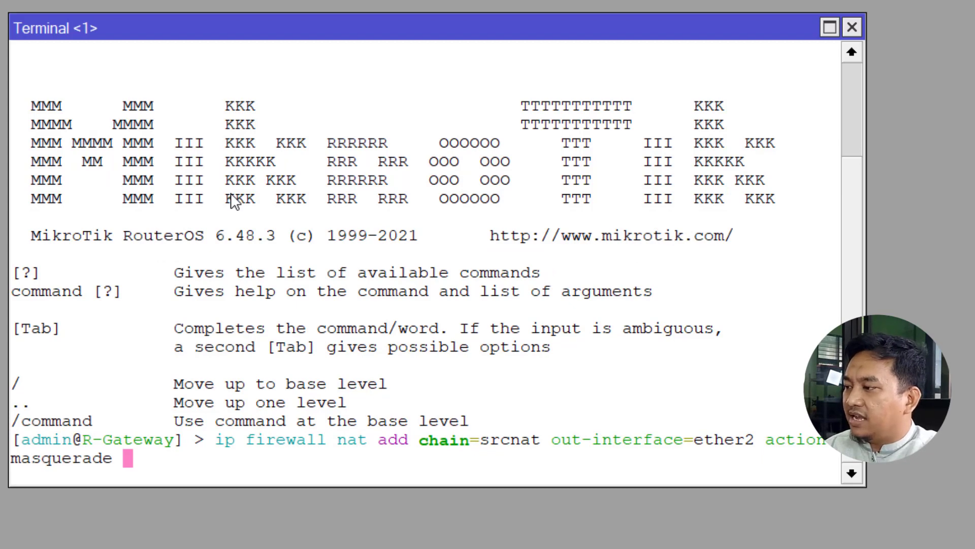
{"action": "key", "text": "Return"}
Step: Print the list of firewall NAT rules in the terminal
{"action": "type", "text": "ip f"}
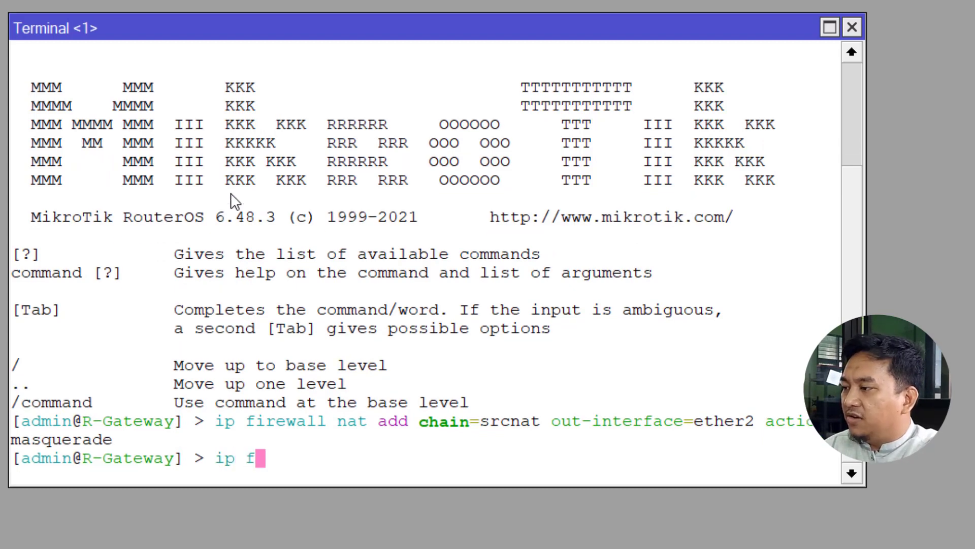
{"action": "key", "text": "Tab"}
{"action": "type", "text": "nat "}
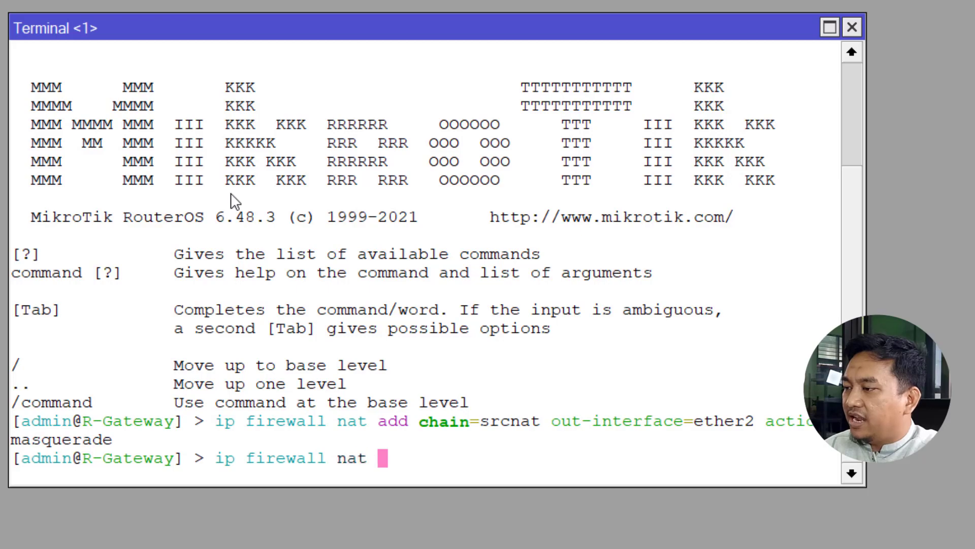
{"action": "type", "text": "print"}
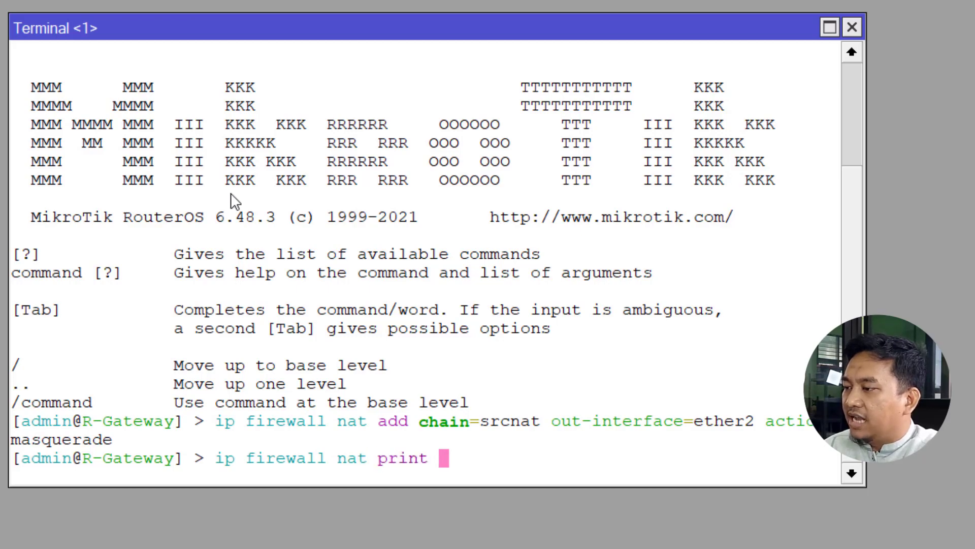
{"action": "key", "text": "Return"}
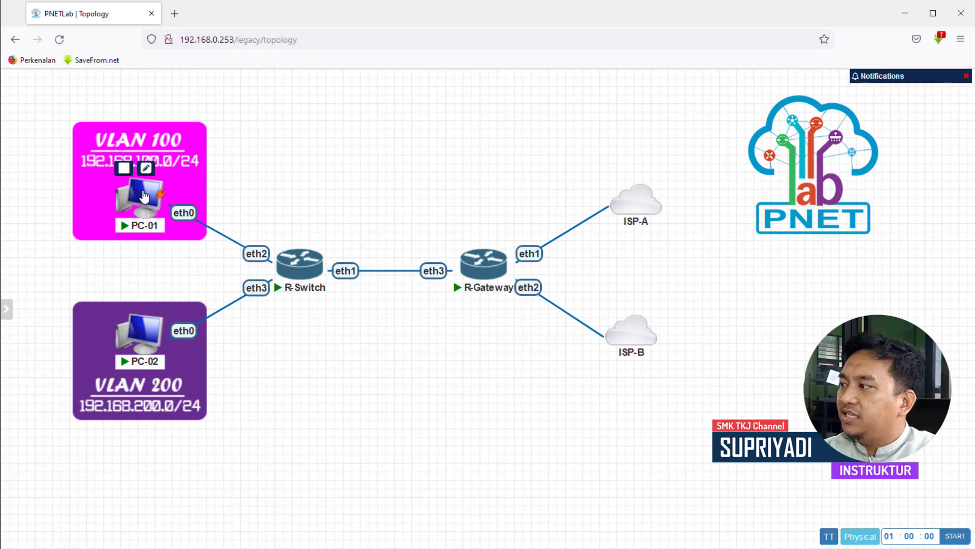
Step: In the PNETLab topology, open PC-01's telnet console with SuperPutty.exe
{"action": "left_click", "coordinate": [144, 195]}
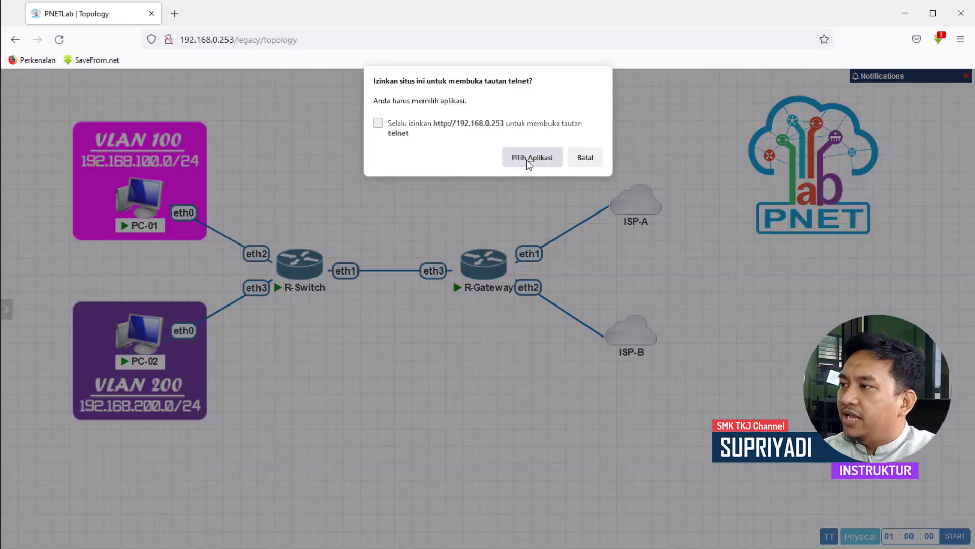
{"action": "left_click", "coordinate": [528, 160]}
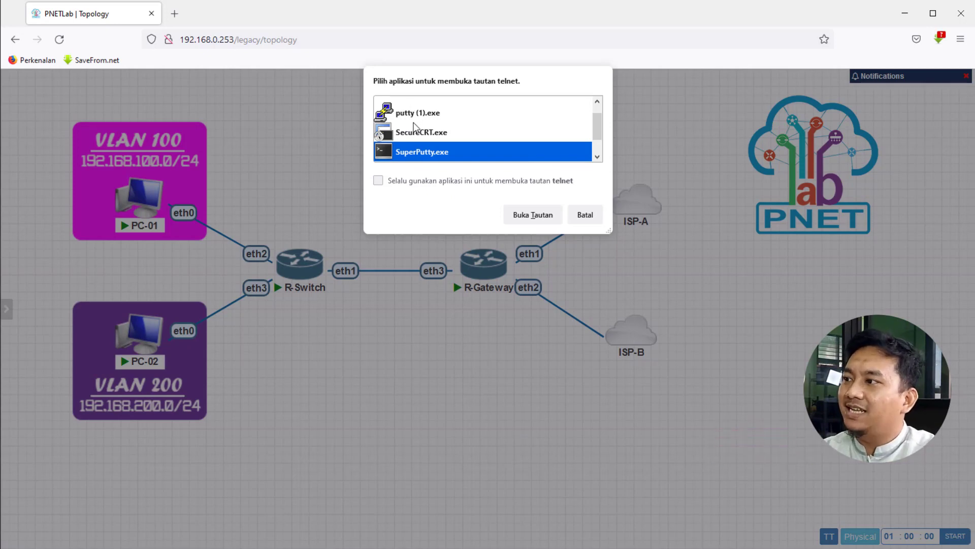
{"action": "left_click", "coordinate": [531, 220]}
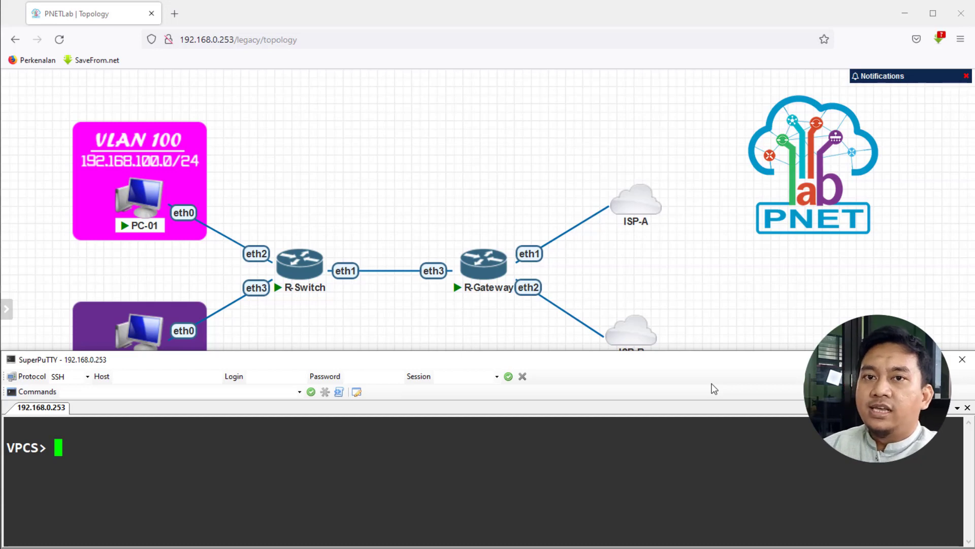
Step: Ping 8.8.8.8 from PC-01's console to test its internet connection
{"action": "type", "text": "p"}
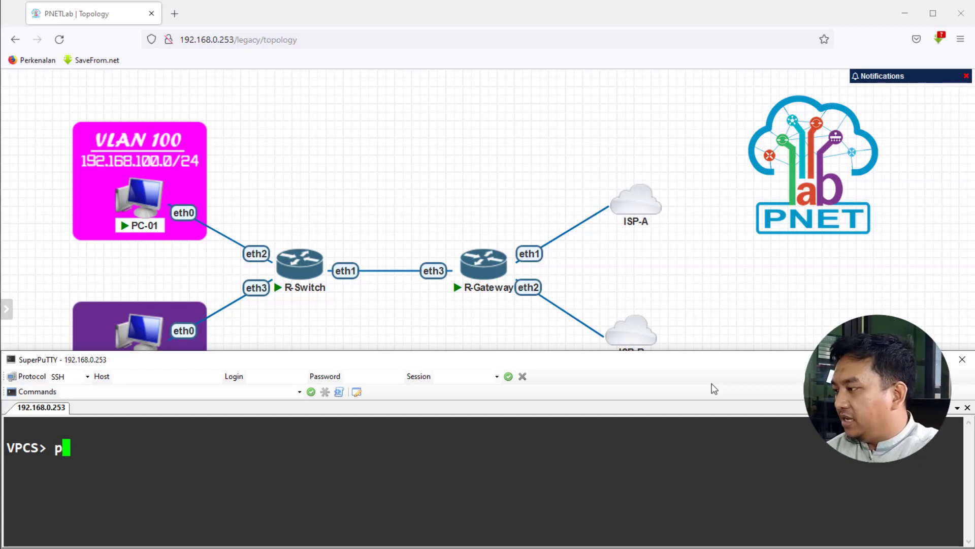
{"action": "type", "text": "ing 8"}
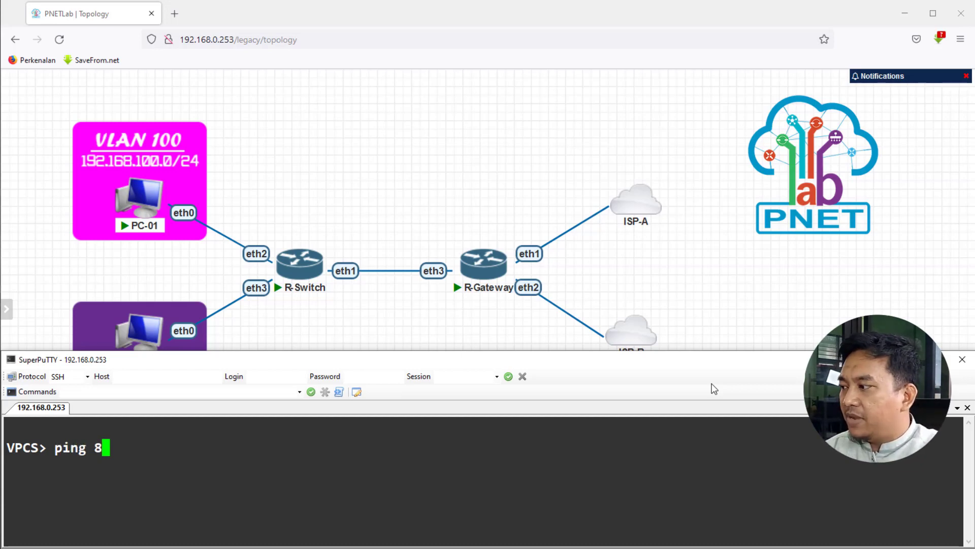
{"action": "type", "text": ".8.8.8"}
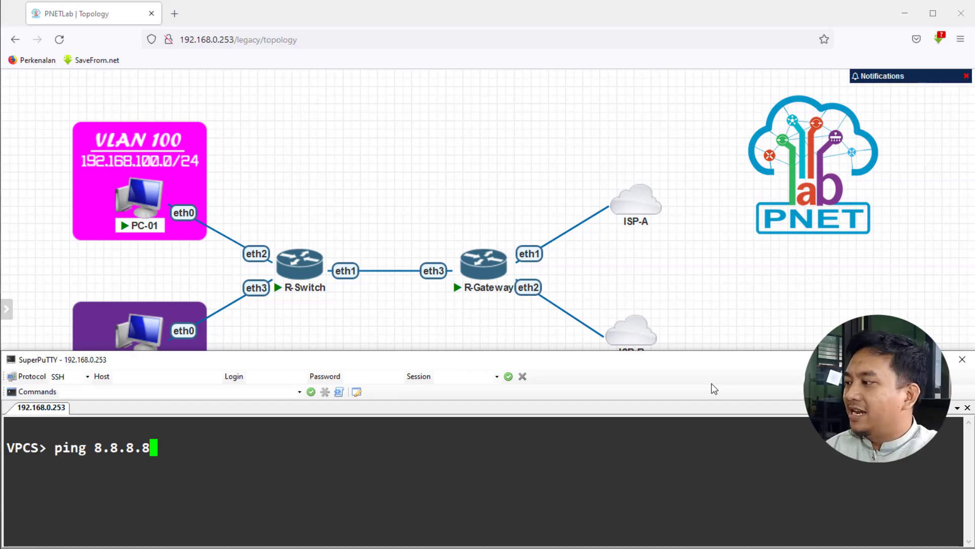
{"action": "key", "text": "Return"}
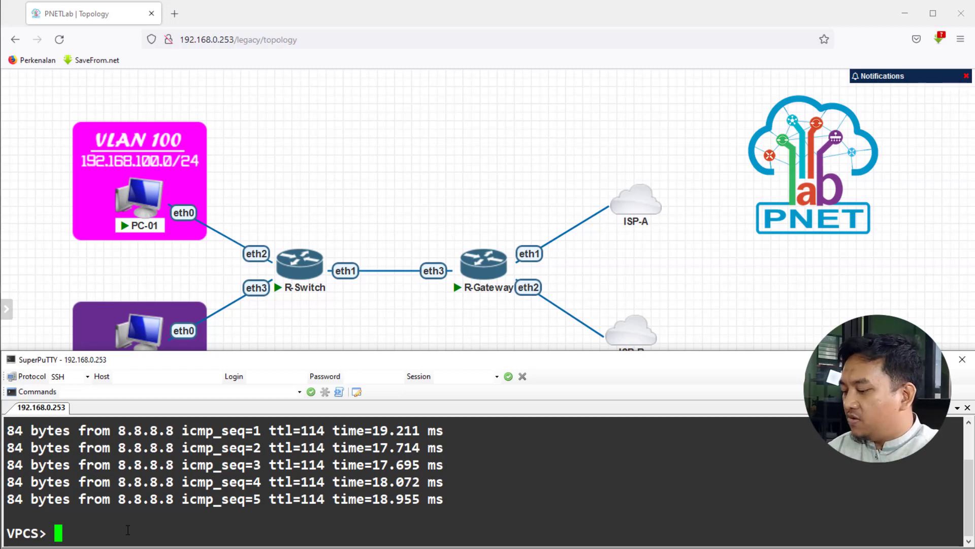
Step: Ping google.com from PC-01's console to test name resolution
{"action": "type", "text": "ping "}
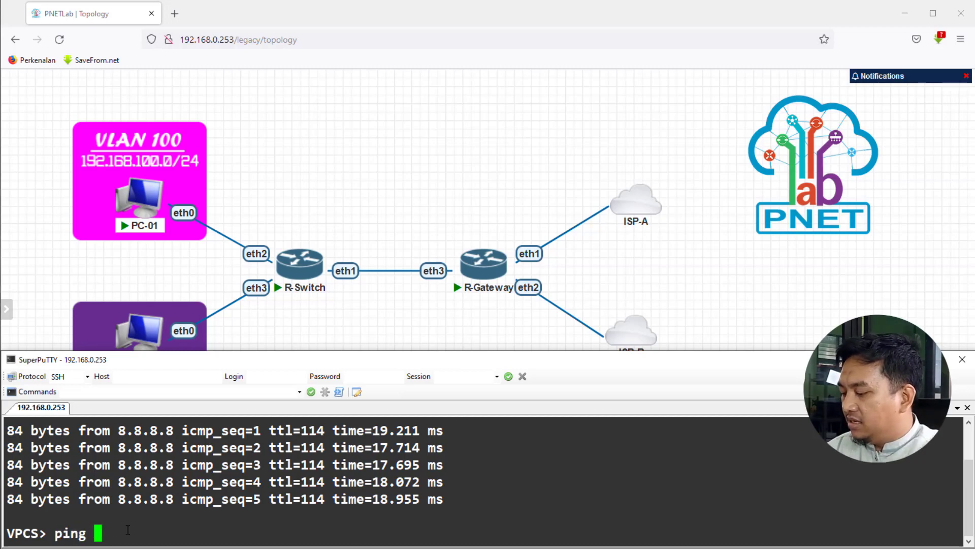
{"action": "type", "text": "google."}
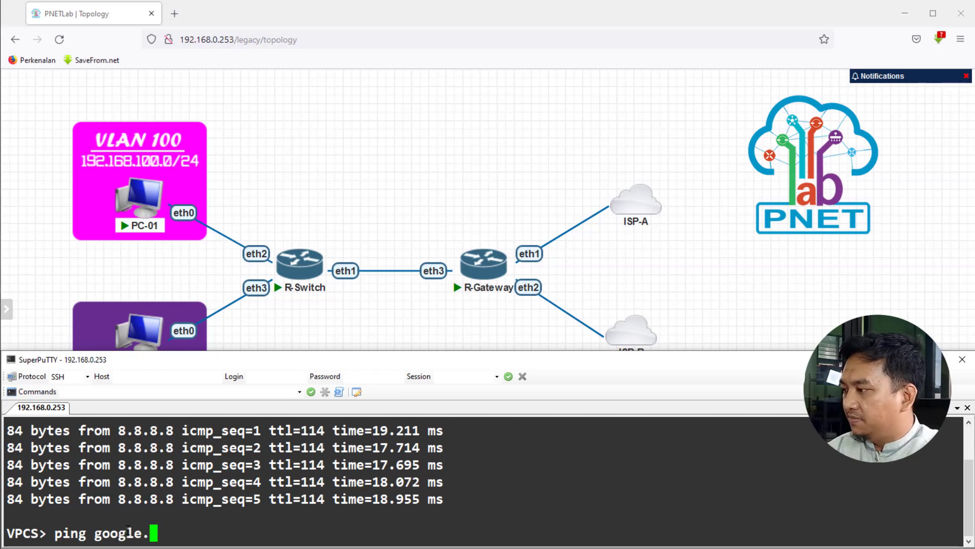
{"action": "type", "text": "com"}
{"action": "key", "text": "Return"}
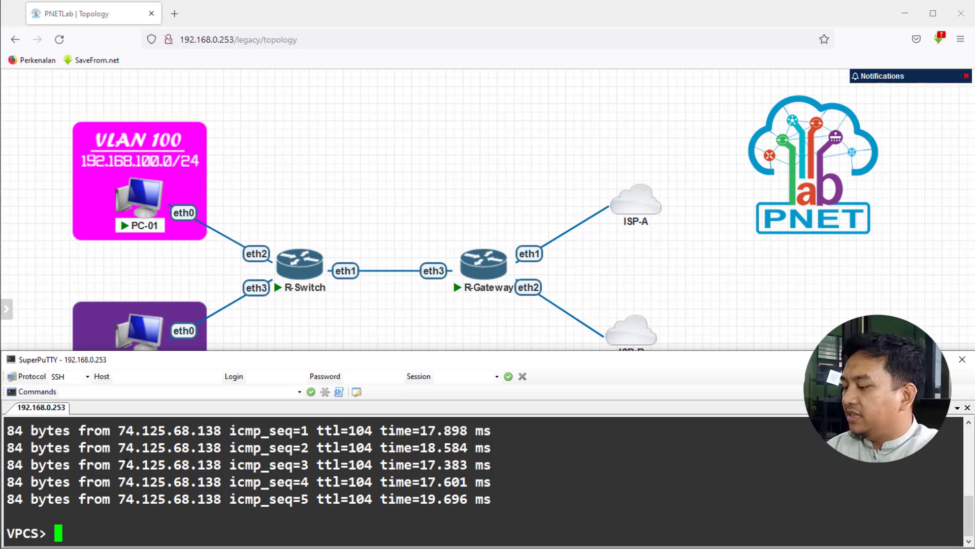
Step: Show PC-01's IP configuration with sh ip and review the address details in the output
{"action": "type", "text": "sh ip"}
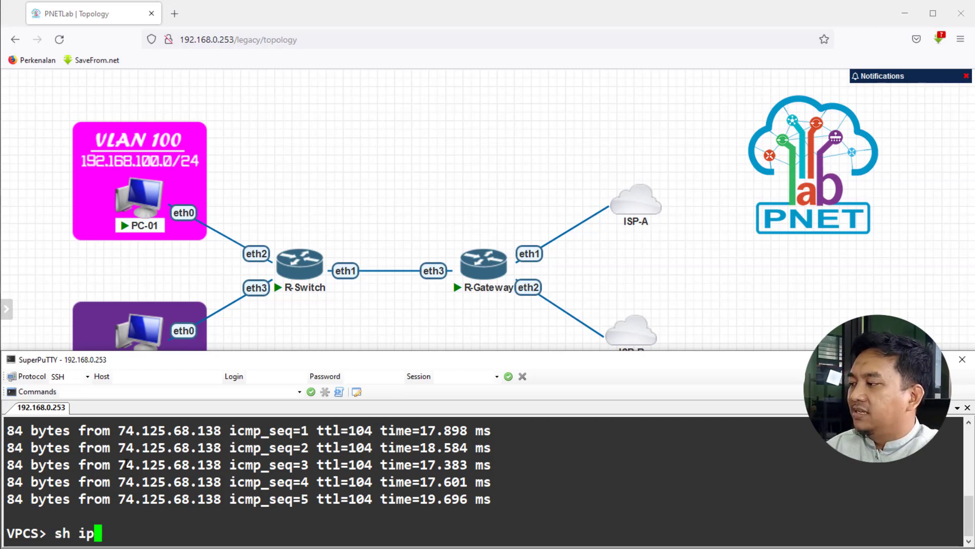
{"action": "key", "text": "Return"}
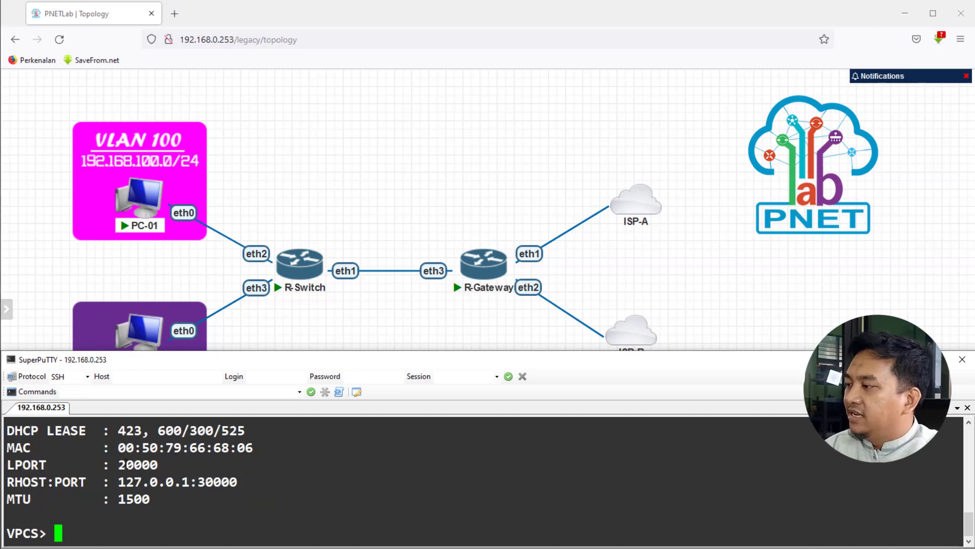
{"action": "scroll", "coordinate": [342, 480], "scroll_direction": "up", "scroll_amount": 2}
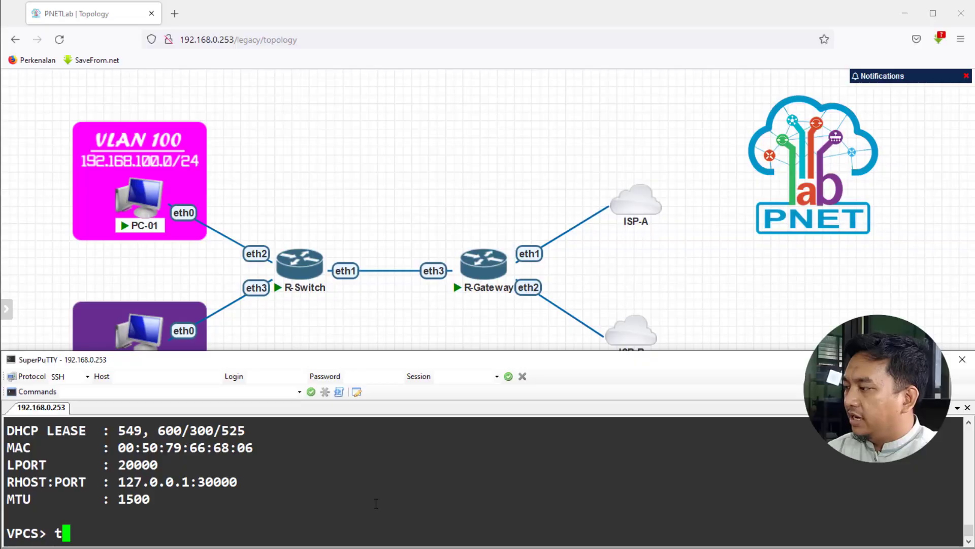
Step: Trace the route to google.com from PC-01's console and examine the first two hops to identify the ISP it uses
{"action": "type", "text": "race"}
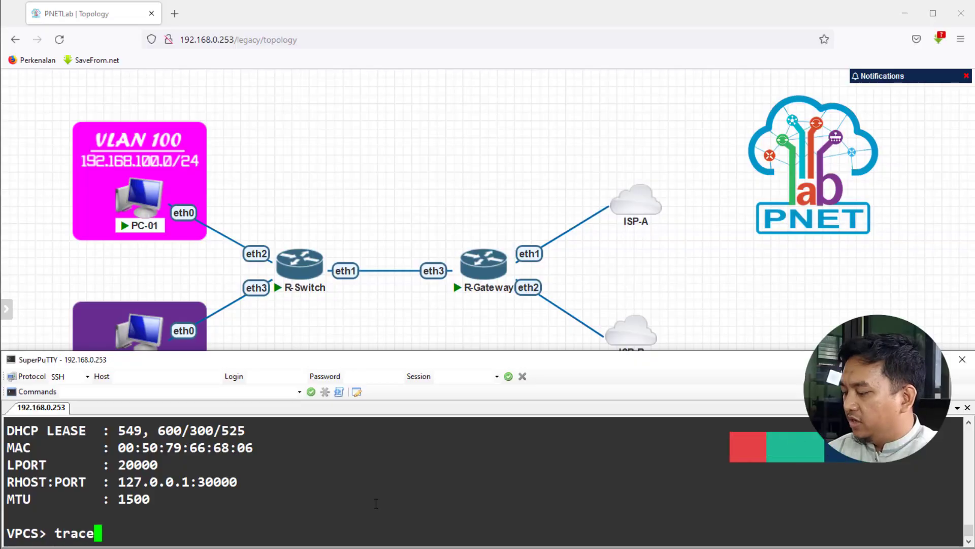
{"action": "type", "text": " google"}
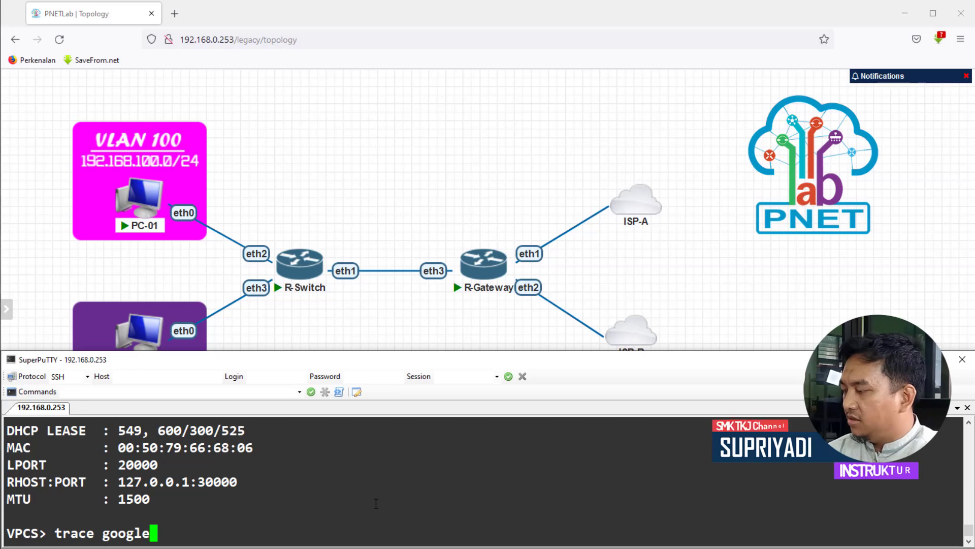
{"action": "type", "text": ".com"}
{"action": "key", "text": "Return"}
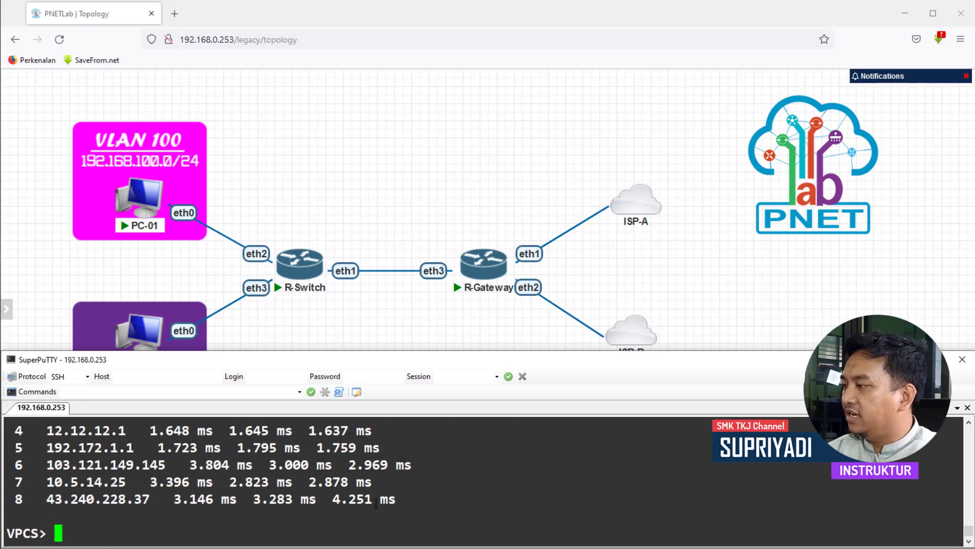
{"action": "scroll", "coordinate": [325, 508], "scroll_direction": "up", "scroll_amount": 3}
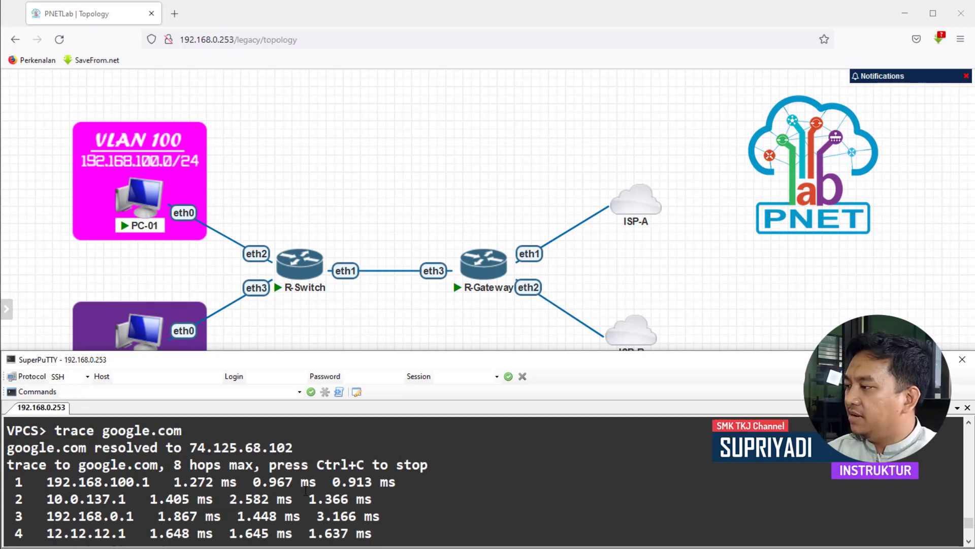
{"action": "scroll", "coordinate": [305, 491], "scroll_direction": "down", "scroll_amount": 1}
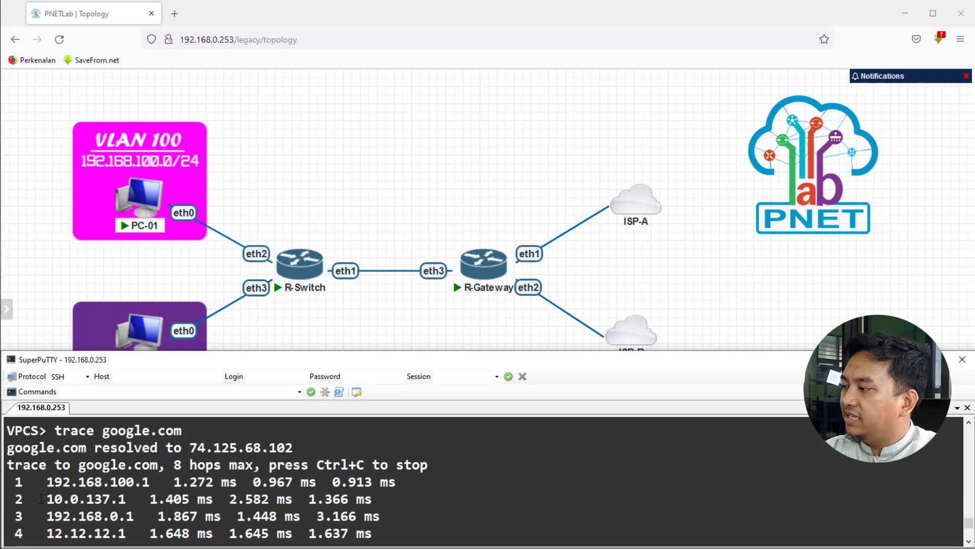
{"action": "left_click_drag", "start_coordinate": [43, 500], "coordinate": [142, 500]}
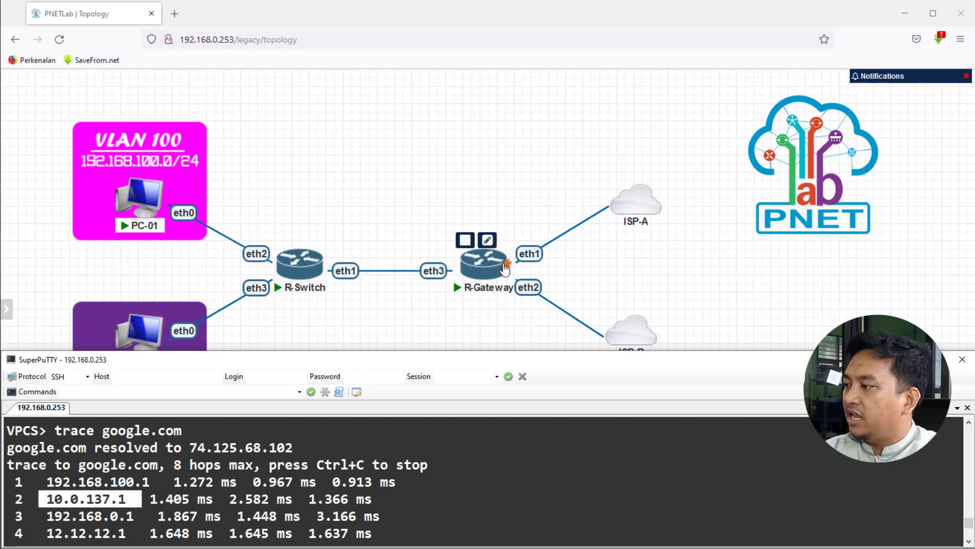
{"action": "left_click_drag", "start_coordinate": [46, 481], "coordinate": [148, 483]}
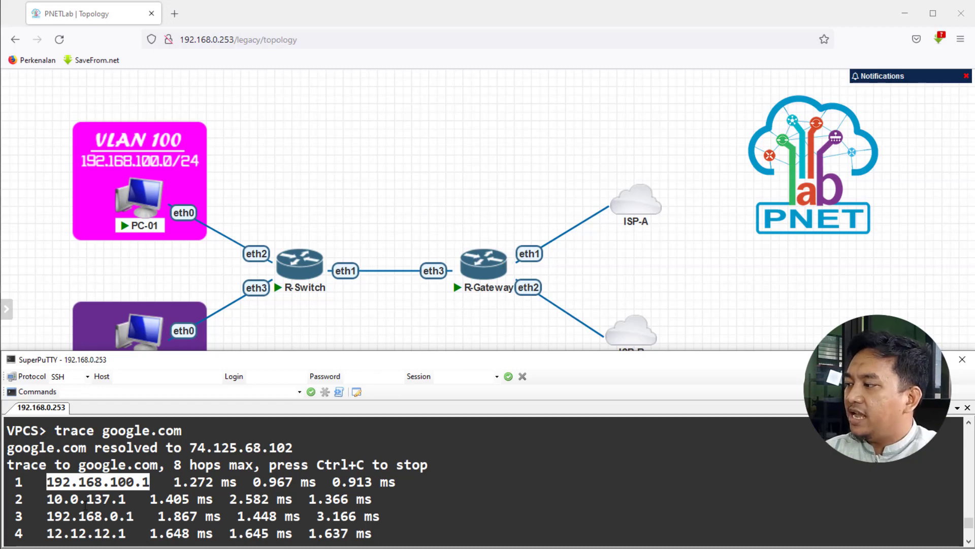
{"action": "left_click_drag", "start_coordinate": [48, 499], "coordinate": [127, 499]}
{"action": "mouse_move", "coordinate": [652, 192]}
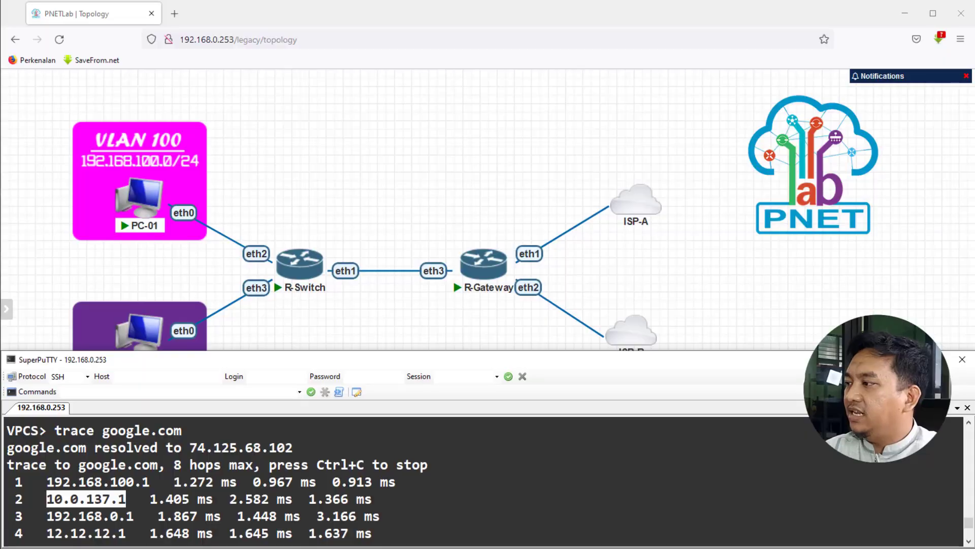
Step: Return to the PNETLab topology and open PC-02's telnet console with SuperPutty.exe
{"action": "left_click", "coordinate": [317, 202]}
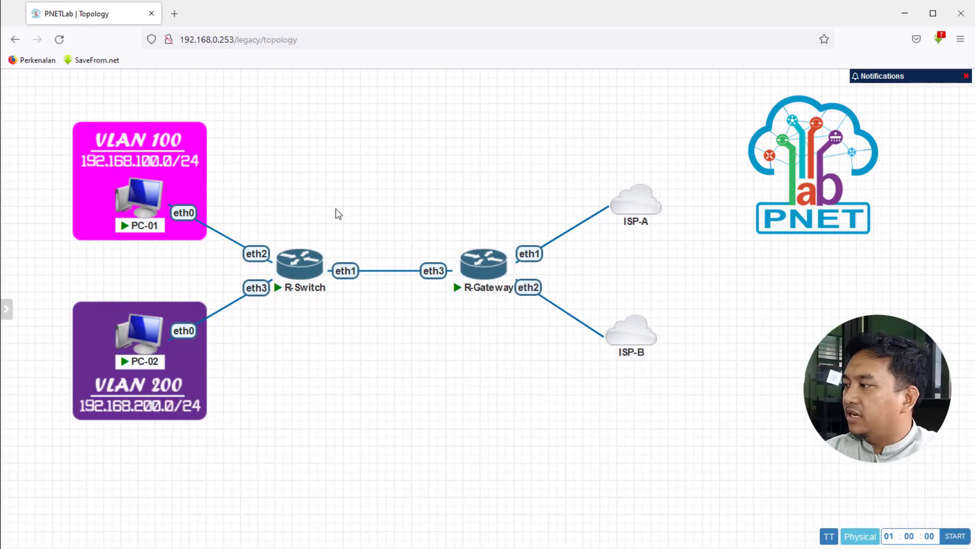
{"action": "left_click", "coordinate": [145, 345]}
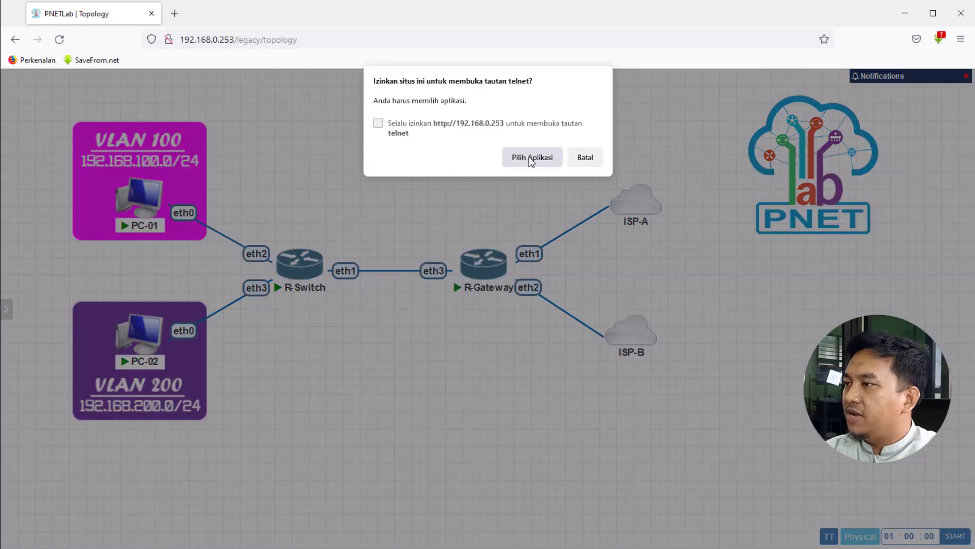
{"action": "left_click", "coordinate": [528, 156]}
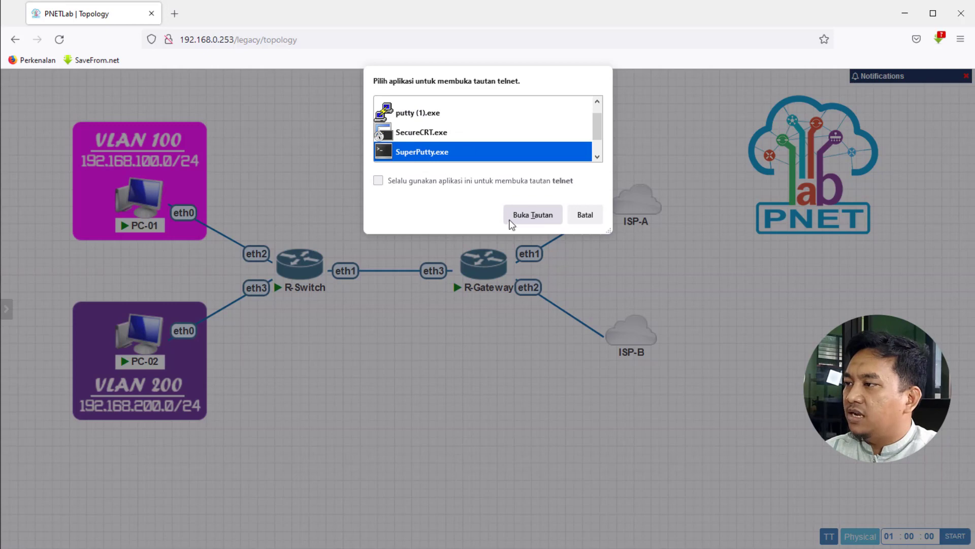
{"action": "left_click", "coordinate": [532, 223]}
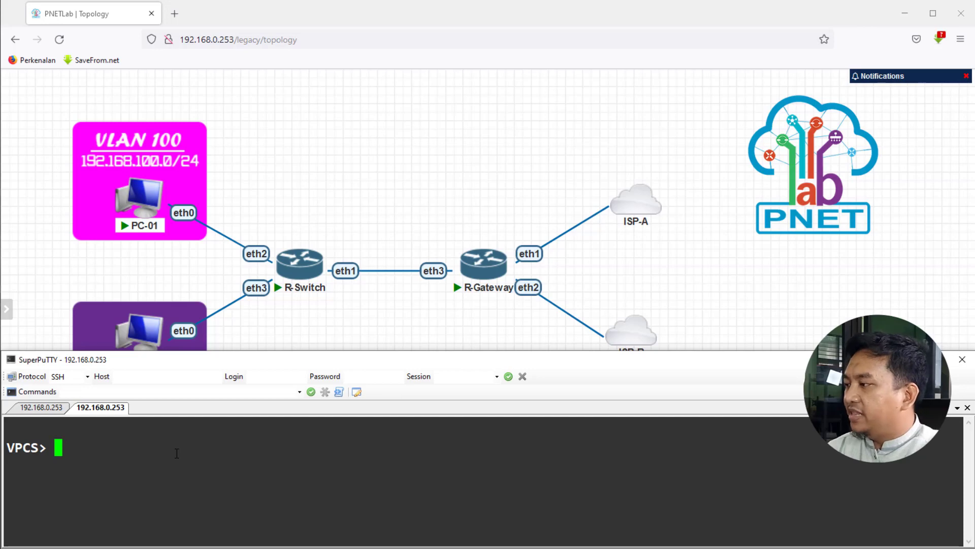
Step: Ping 8.8.8.8 from PC-02's console to test its internet connection
{"action": "type", "text": "ping "}
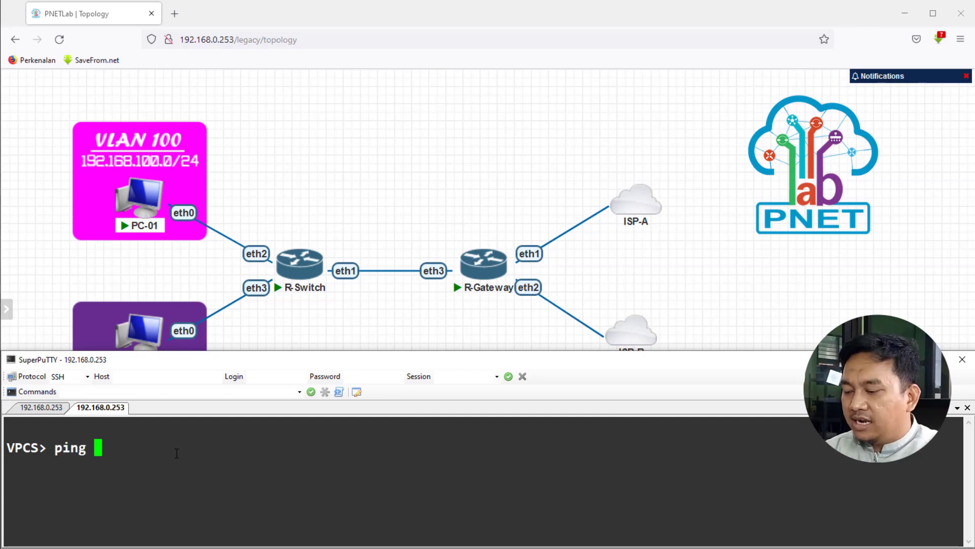
{"action": "type", "text": "8.8.8.8"}
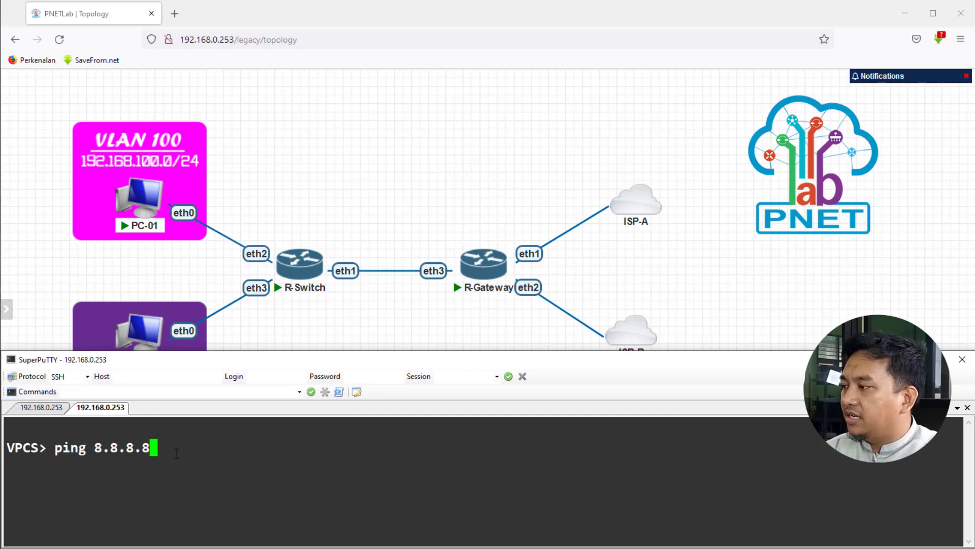
{"action": "key", "text": "Return"}
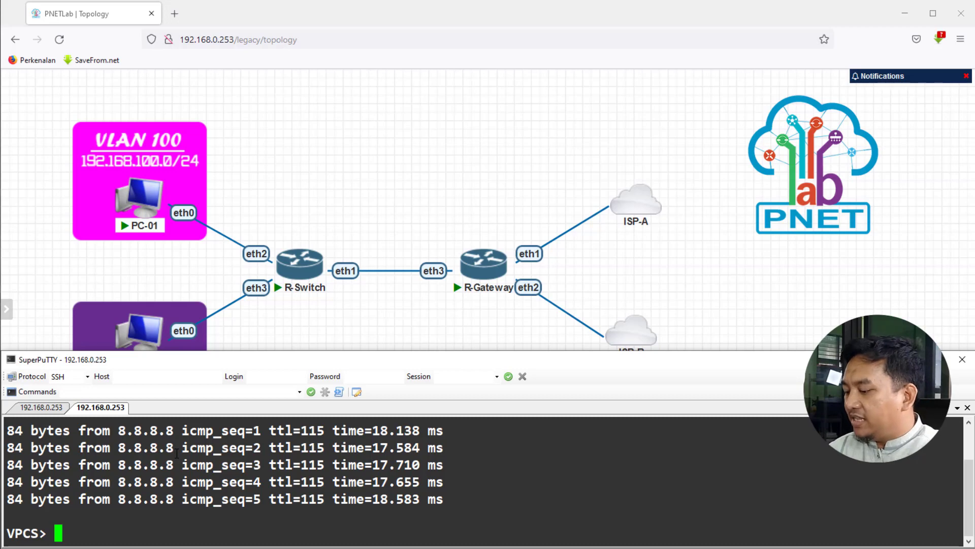
Step: Ping google.com from PC-02's console to test name resolution
{"action": "type", "text": "ping "}
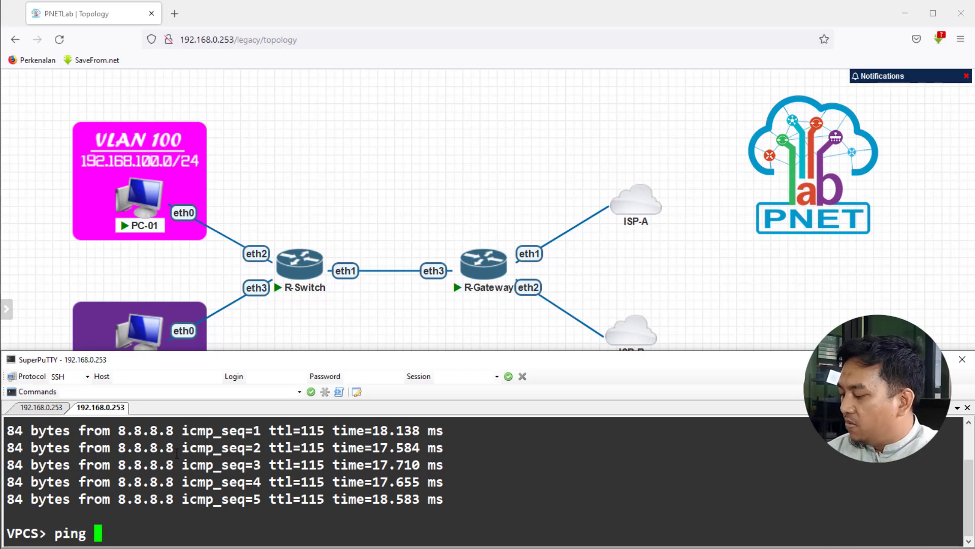
{"action": "type", "text": "g"}
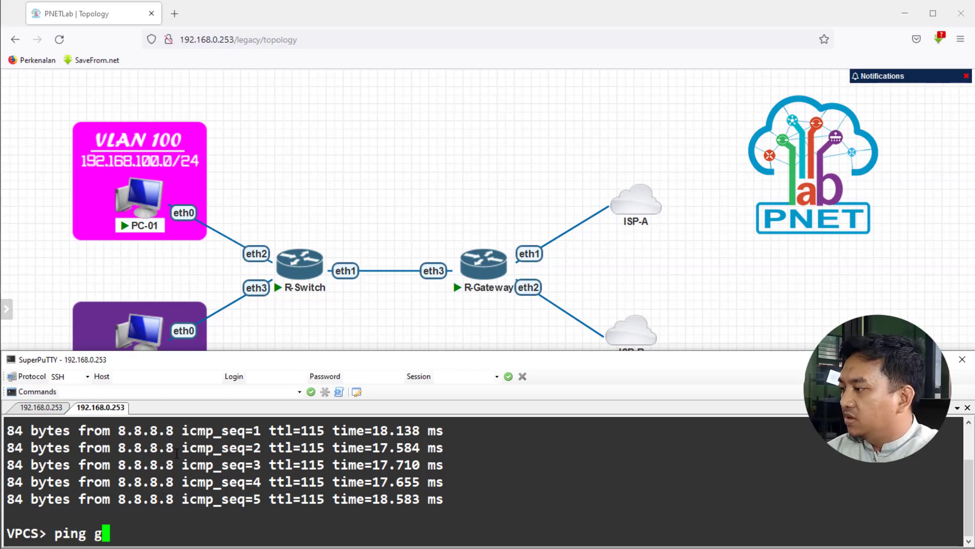
{"action": "type", "text": "oogle.com"}
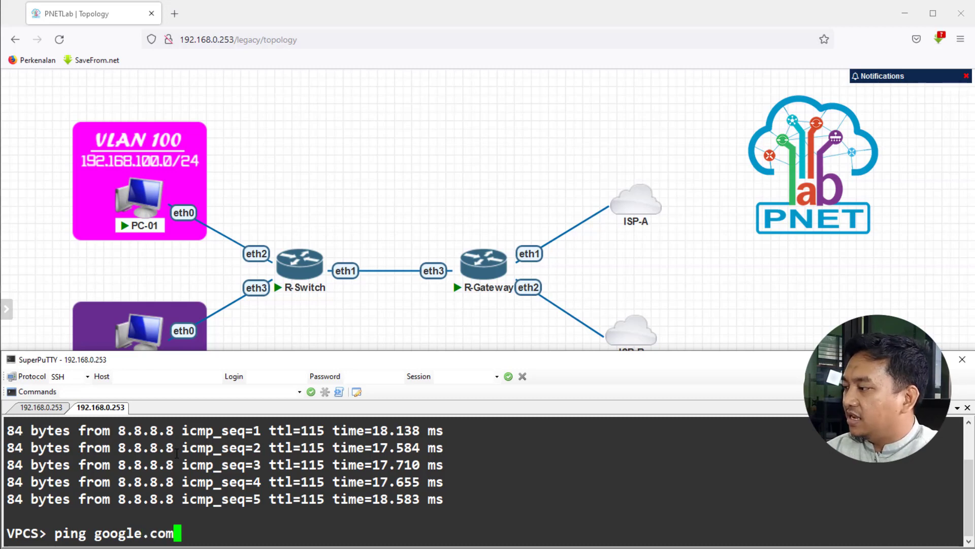
{"action": "key", "text": "Return"}
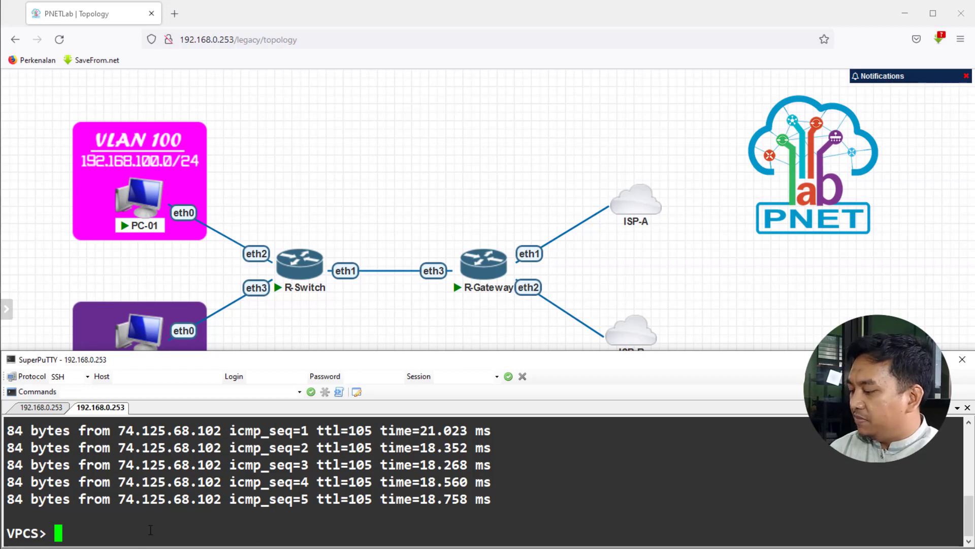
Step: Trace the route to google.com from PC-02's console and examine the second hop to identify the ISP it uses
{"action": "type", "text": "trace"}
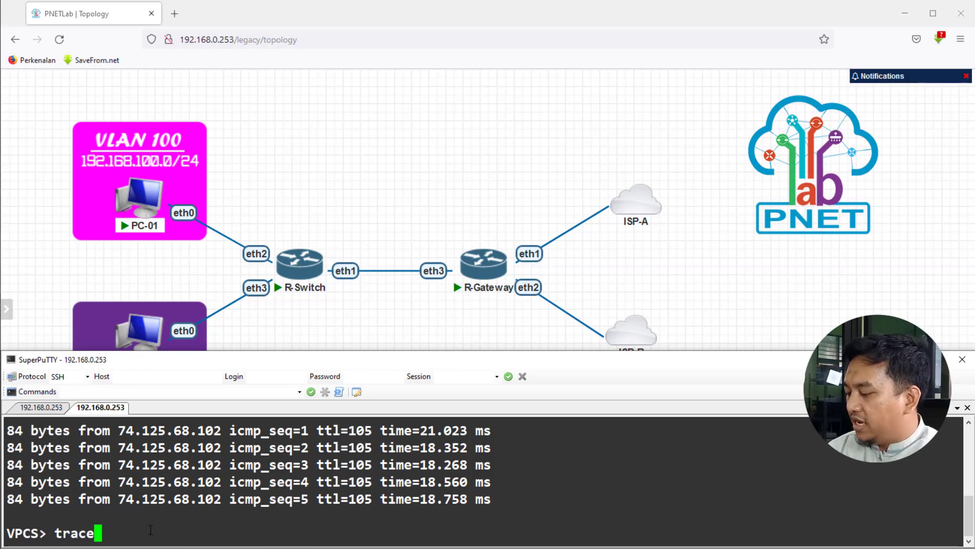
{"action": "type", "text": " google"}
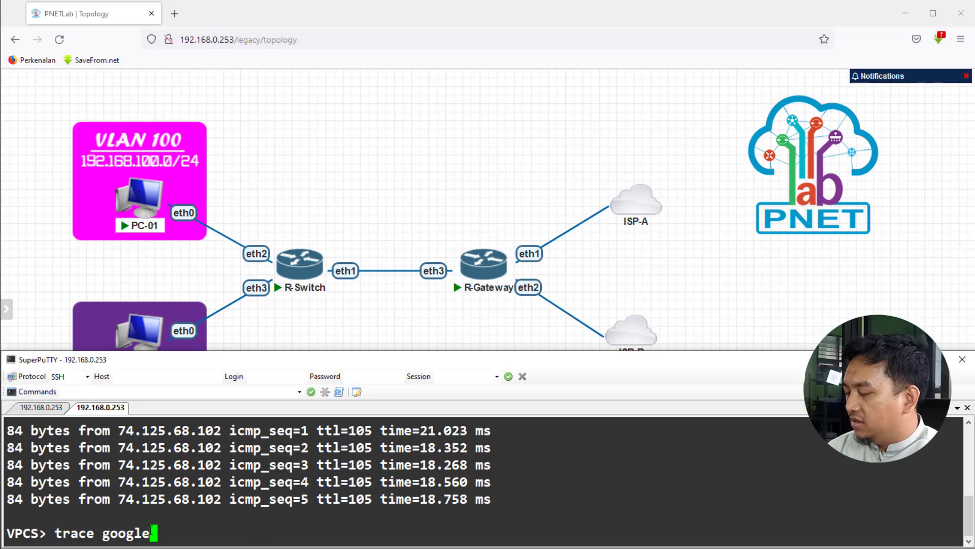
{"action": "type", "text": ".com"}
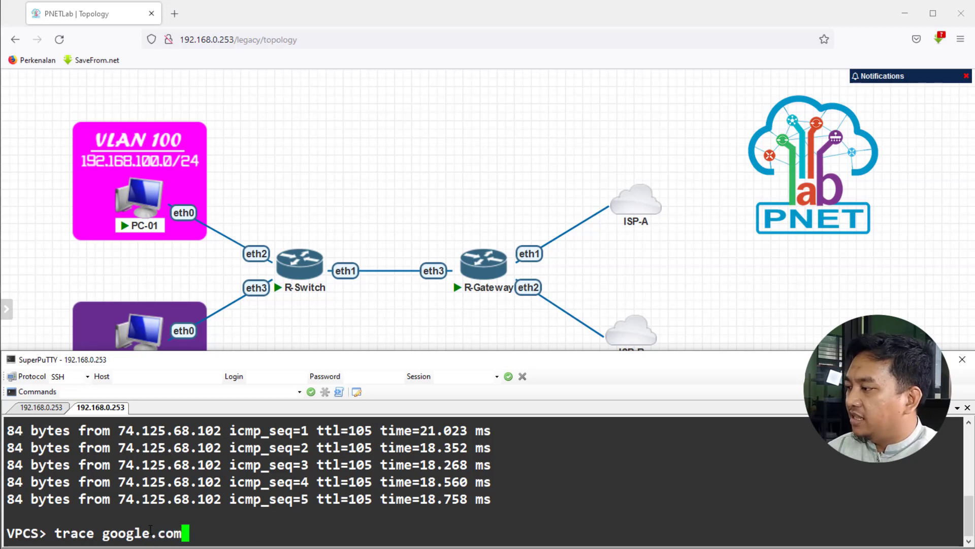
{"action": "key", "text": "Return"}
{"action": "scroll", "coordinate": [176, 516], "scroll_direction": "up", "scroll_amount": 2}
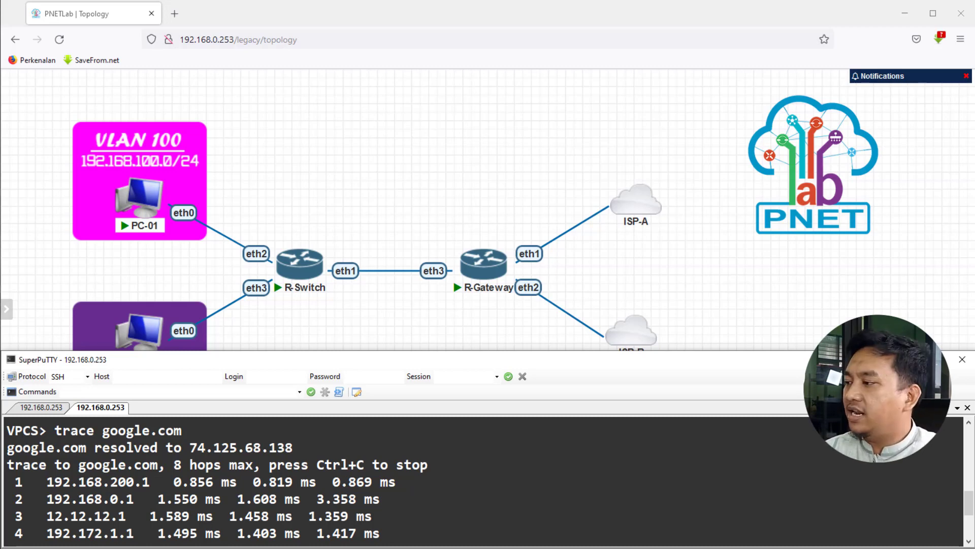
{"action": "left_click_drag", "start_coordinate": [41, 499], "coordinate": [134, 499]}
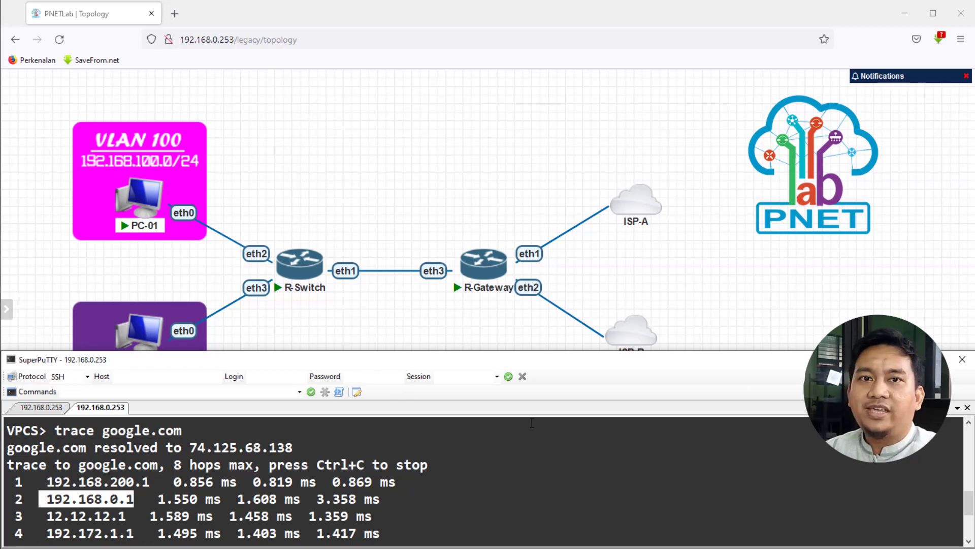